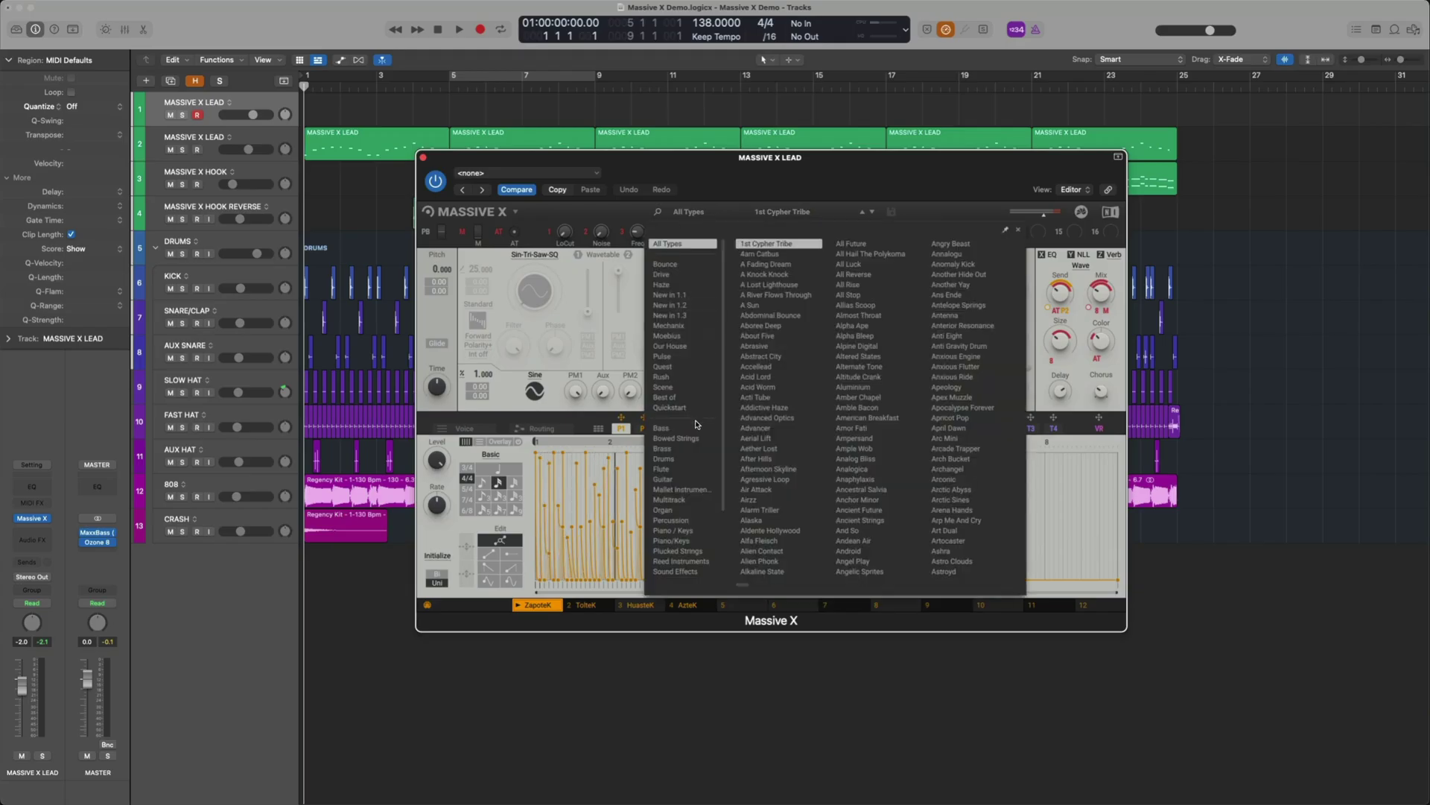
# Filter Massive X presets to Bass, audition Alien Phonk, and switch to performer snapshot 2.
pyautogui.click(692, 430)
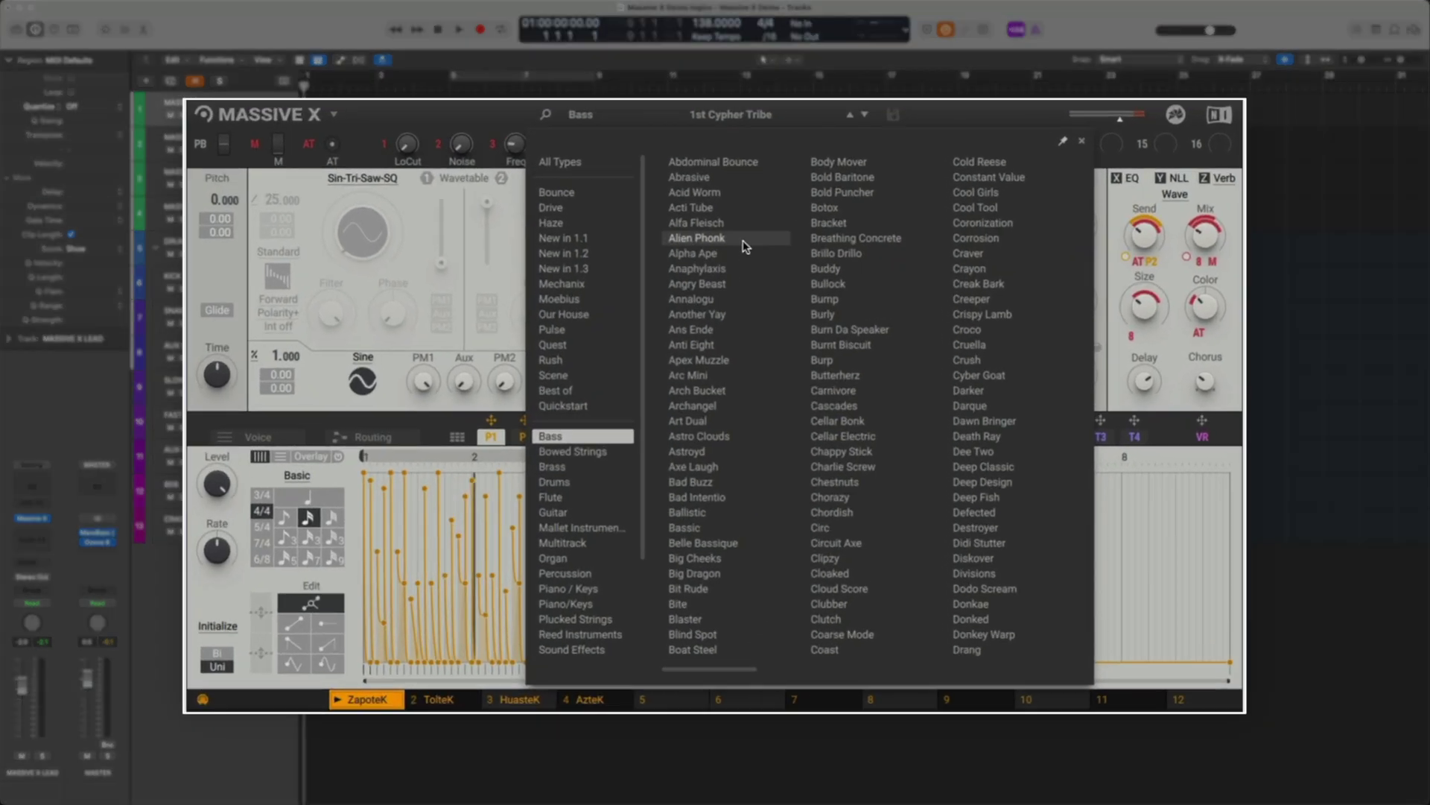
pyautogui.doubleClick(789, 295)
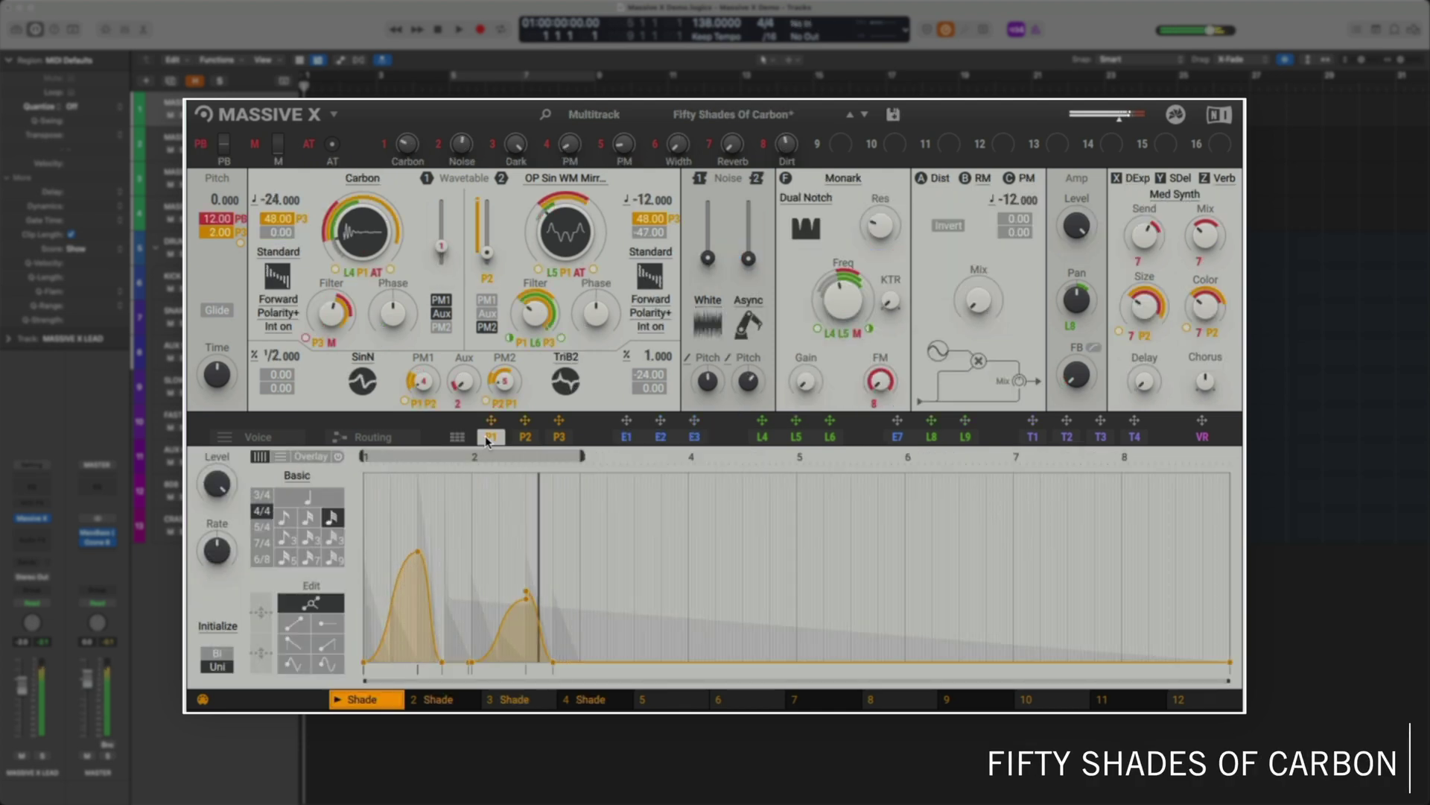
pyautogui.click(434, 701)
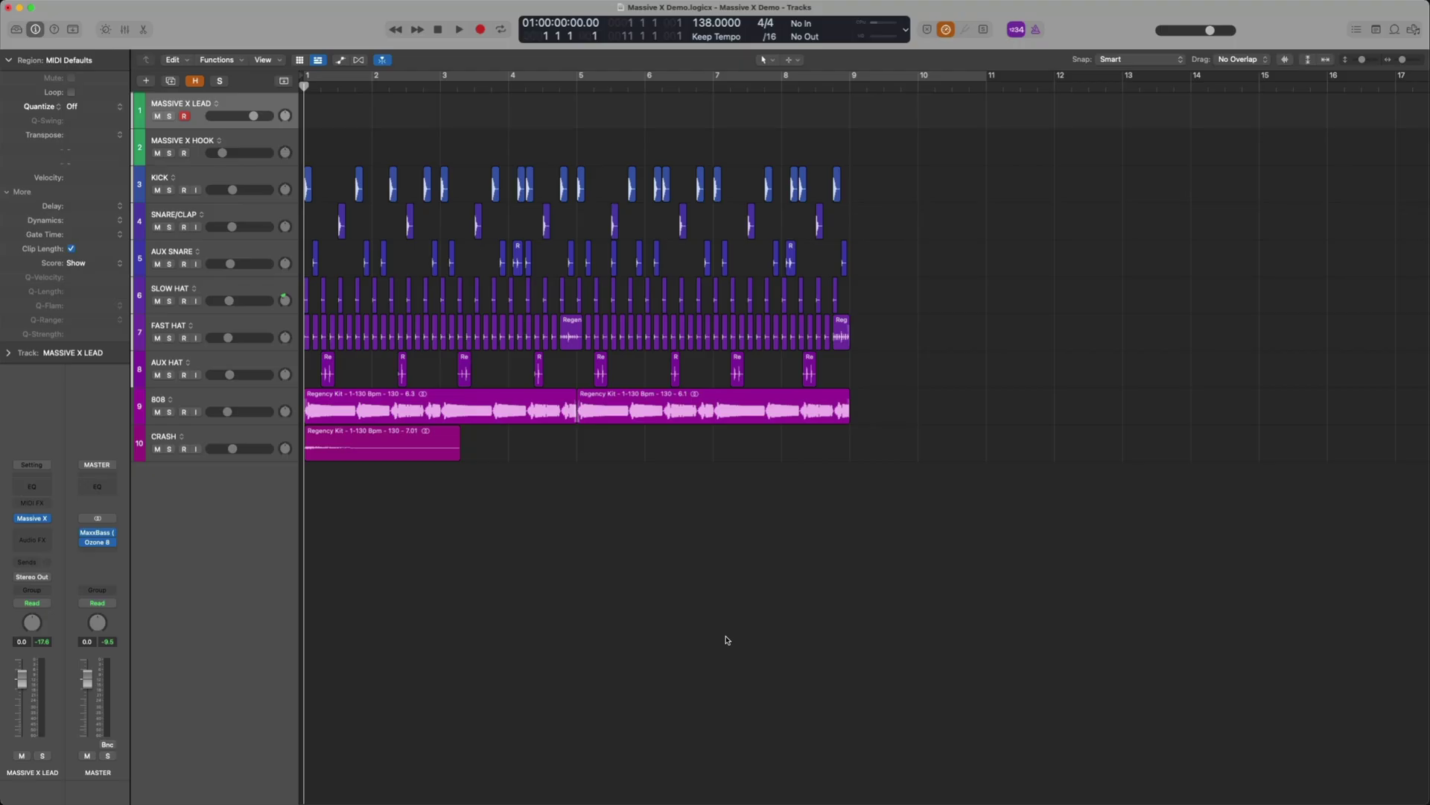
# Play and stop the beat, then bring up the lead track's Massive X showing the Neon preset.
pyautogui.press('space')
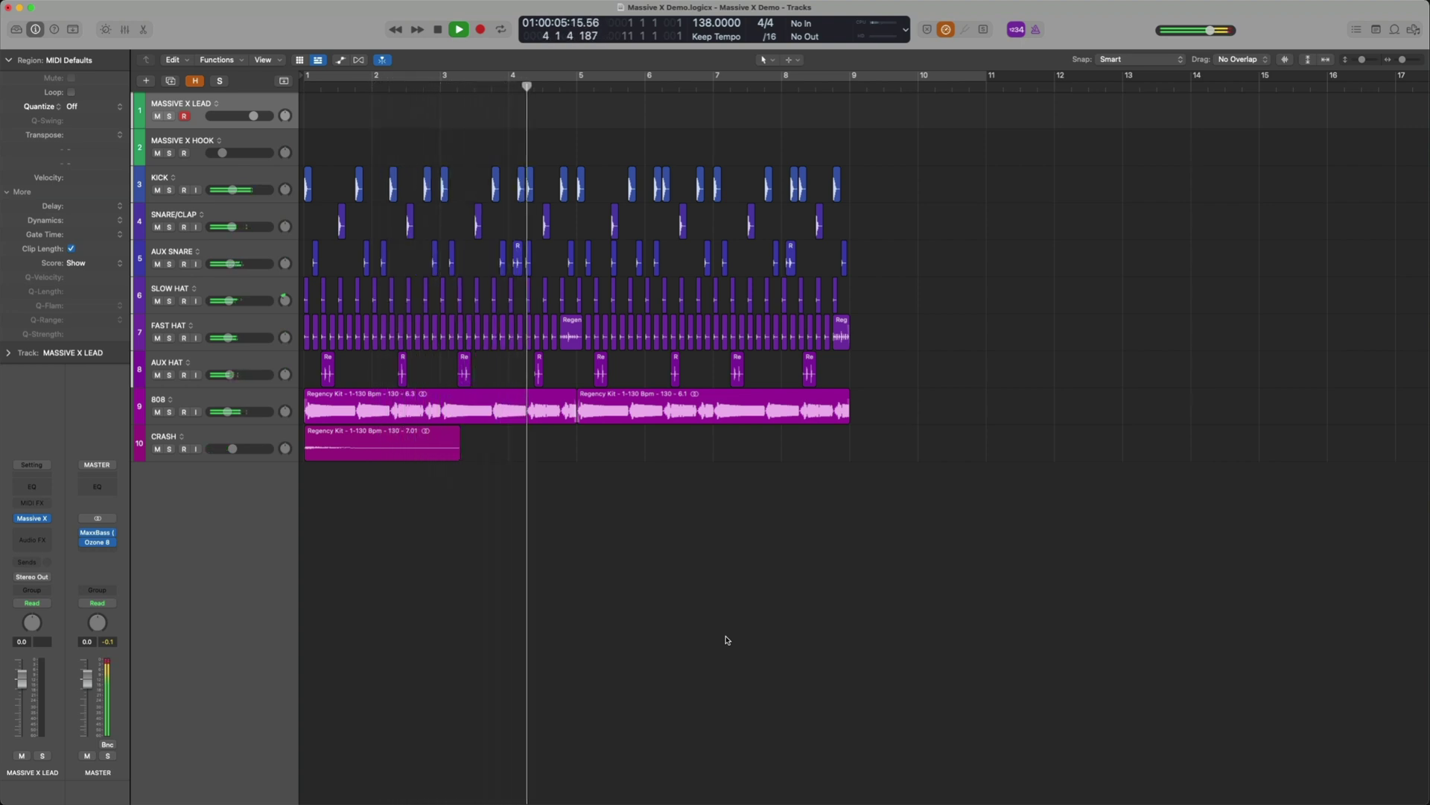
pyautogui.press('space')
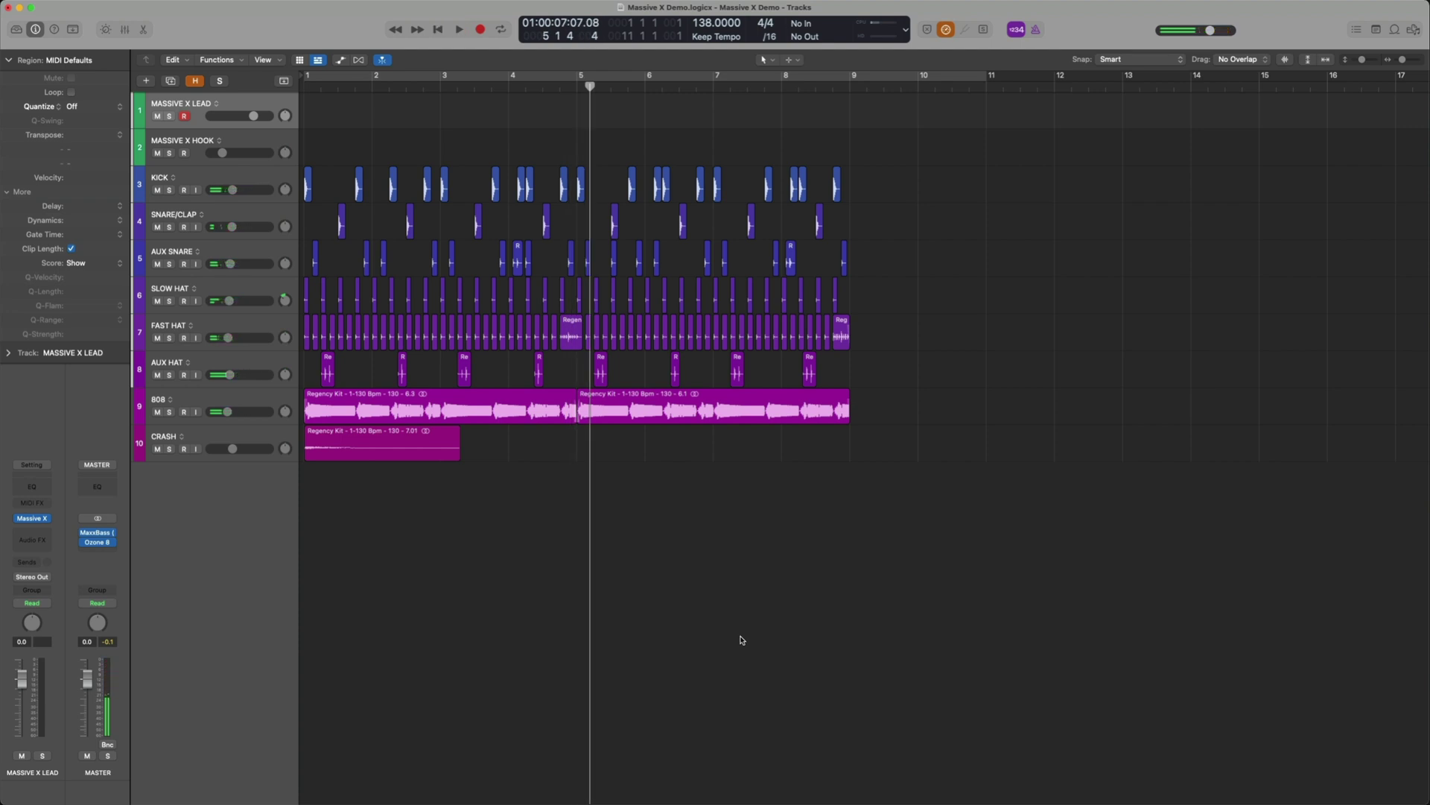
pyautogui.click(32, 520)
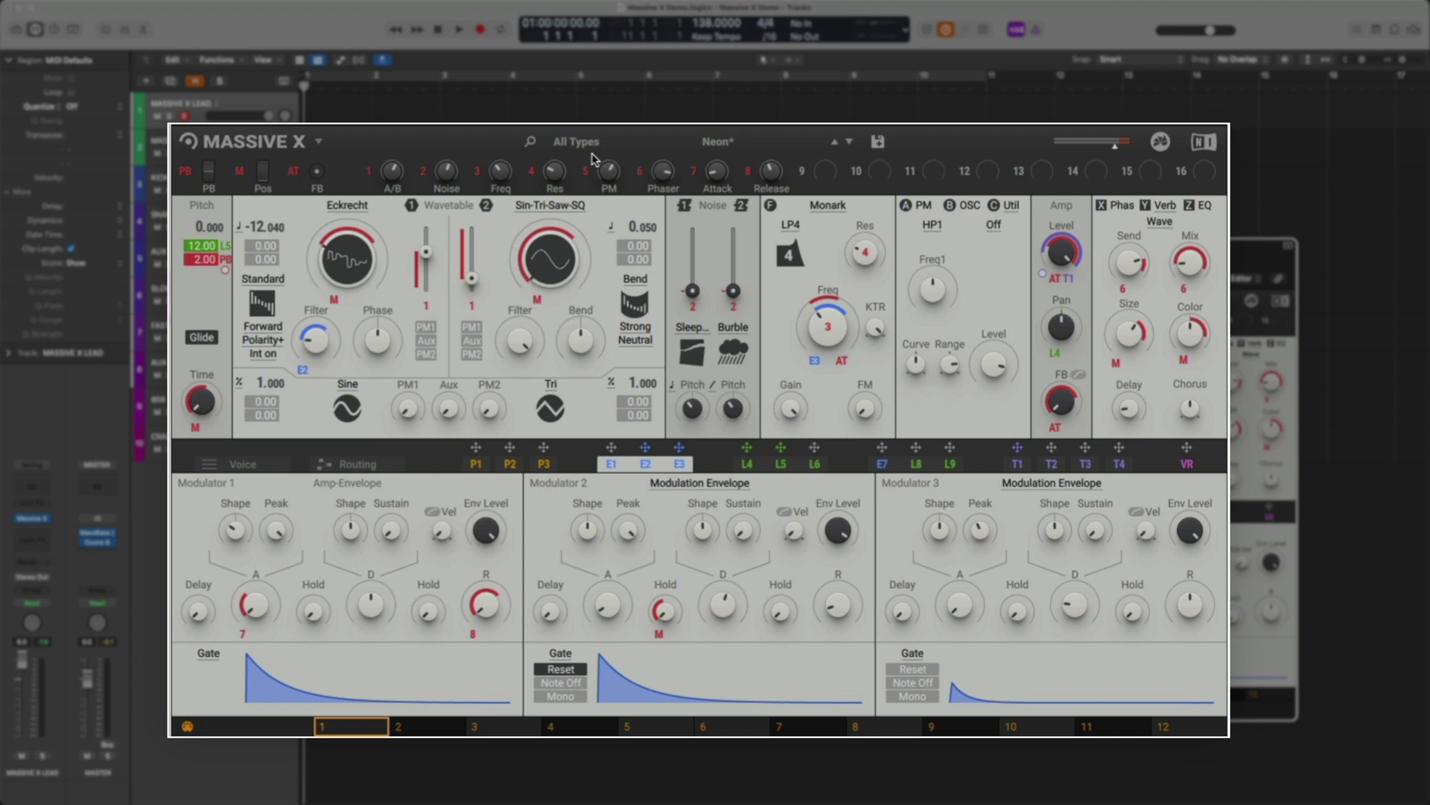
# Audition Banana, Organ Waves and Roughmath on oscillator 2, settling on Monster > Dragon Crush.
pyautogui.click(555, 206)
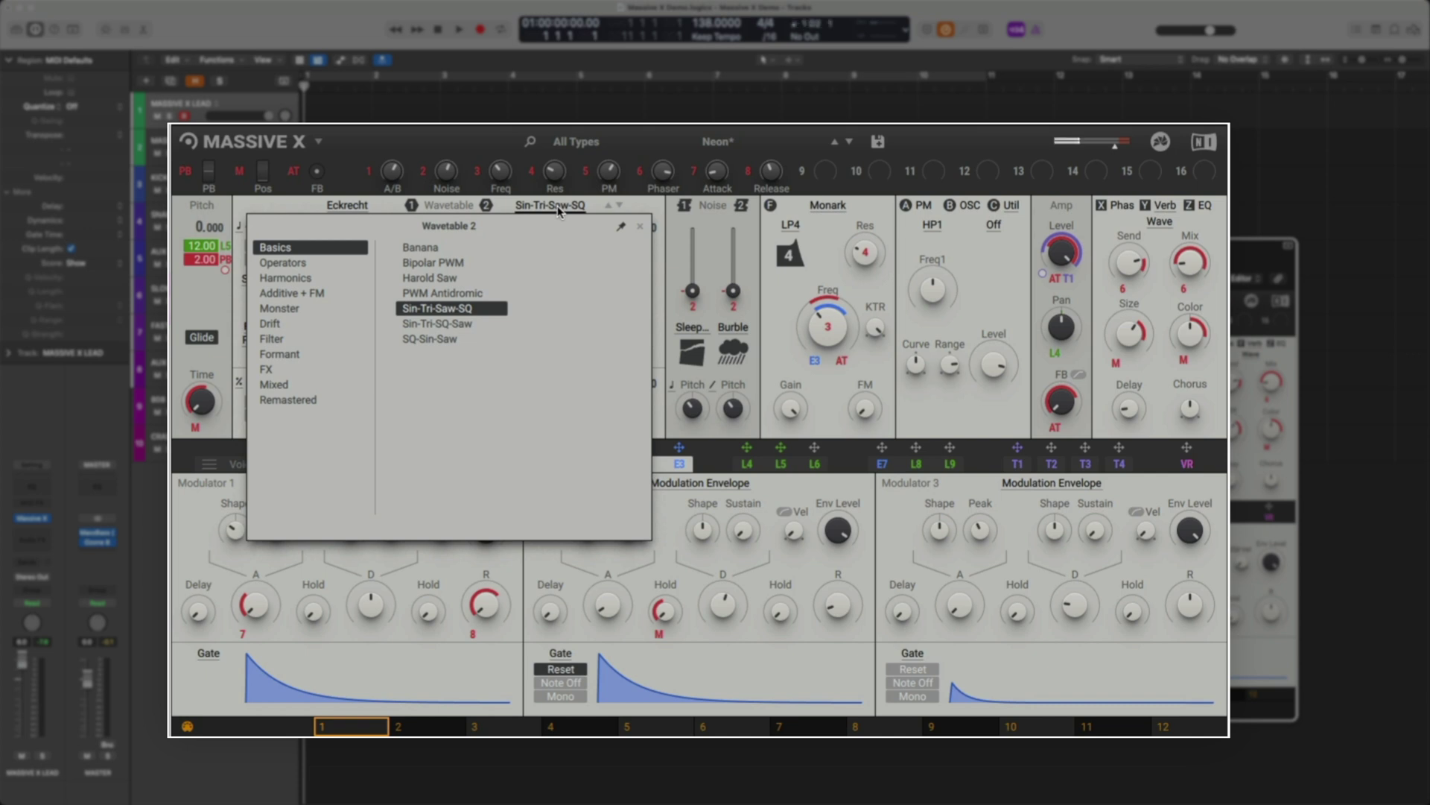
pyautogui.click(462, 247)
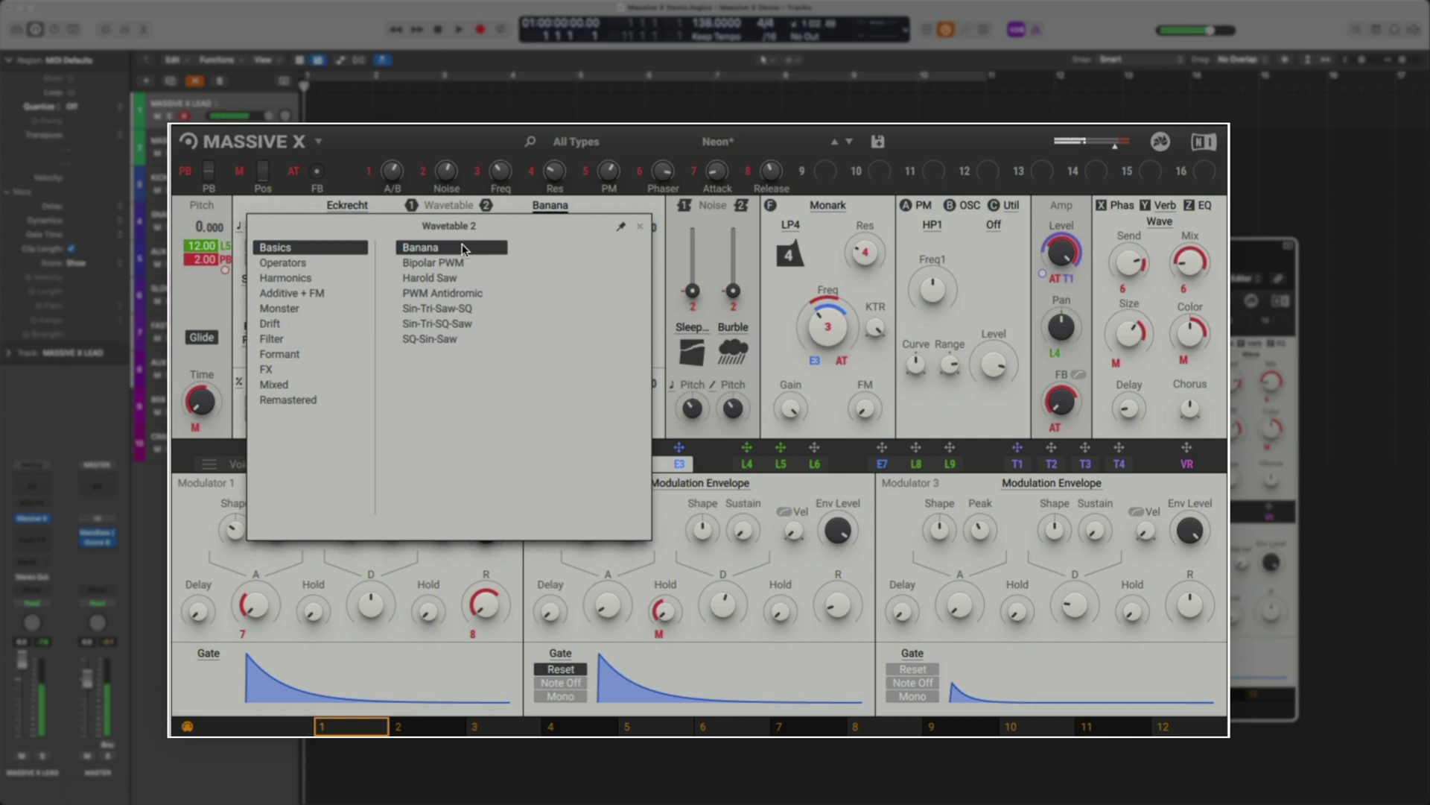
pyautogui.click(330, 292)
pyautogui.click(488, 508)
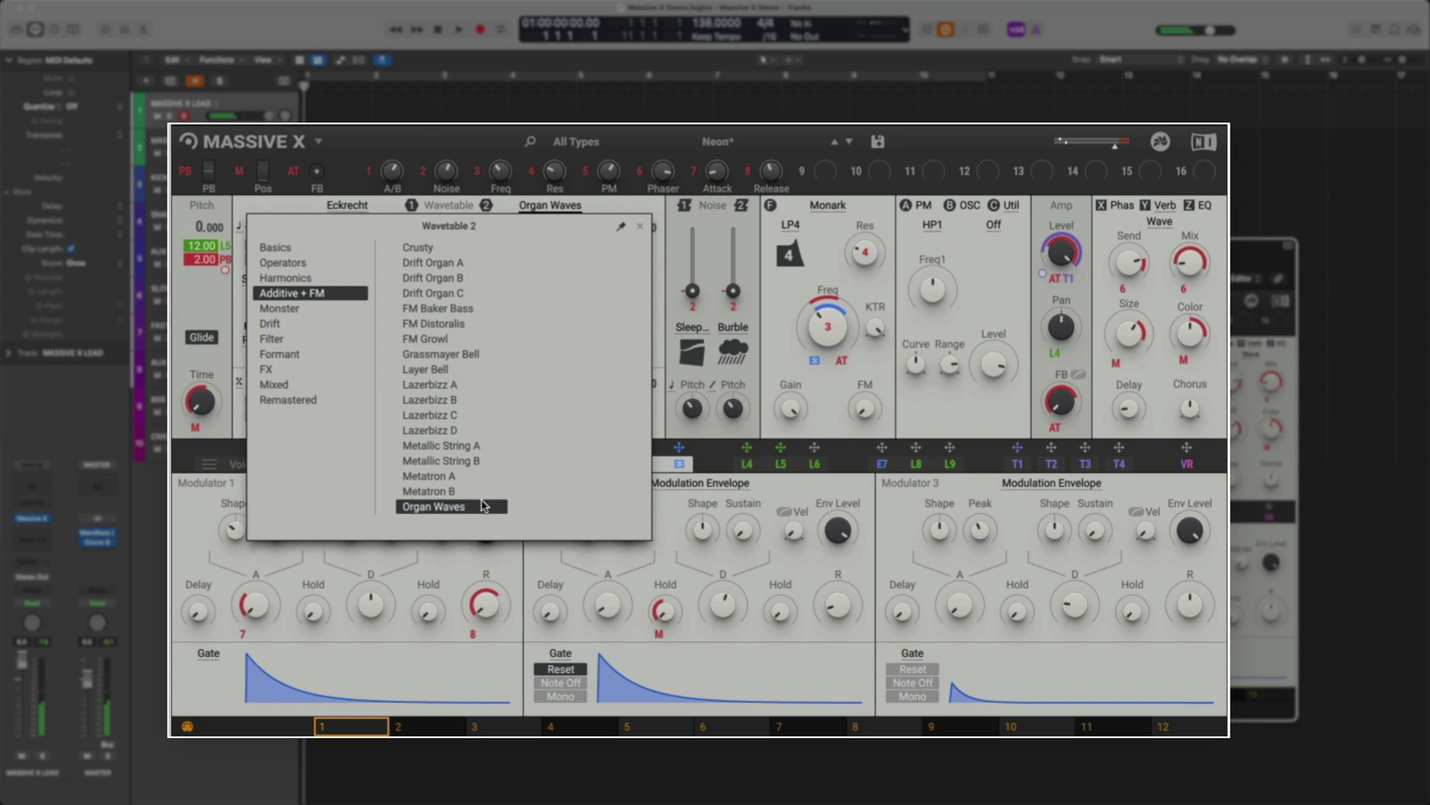
pyautogui.click(344, 401)
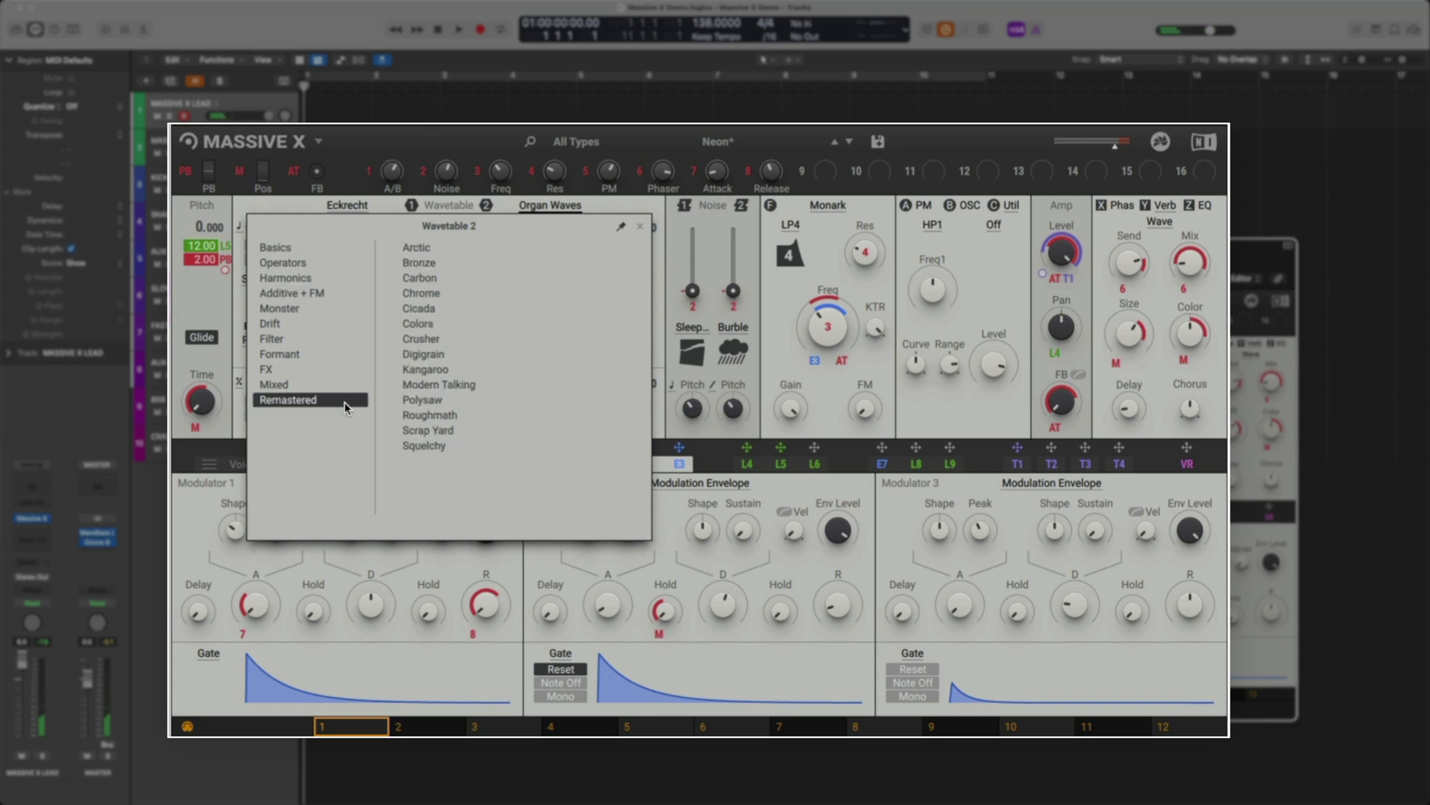
pyautogui.click(483, 418)
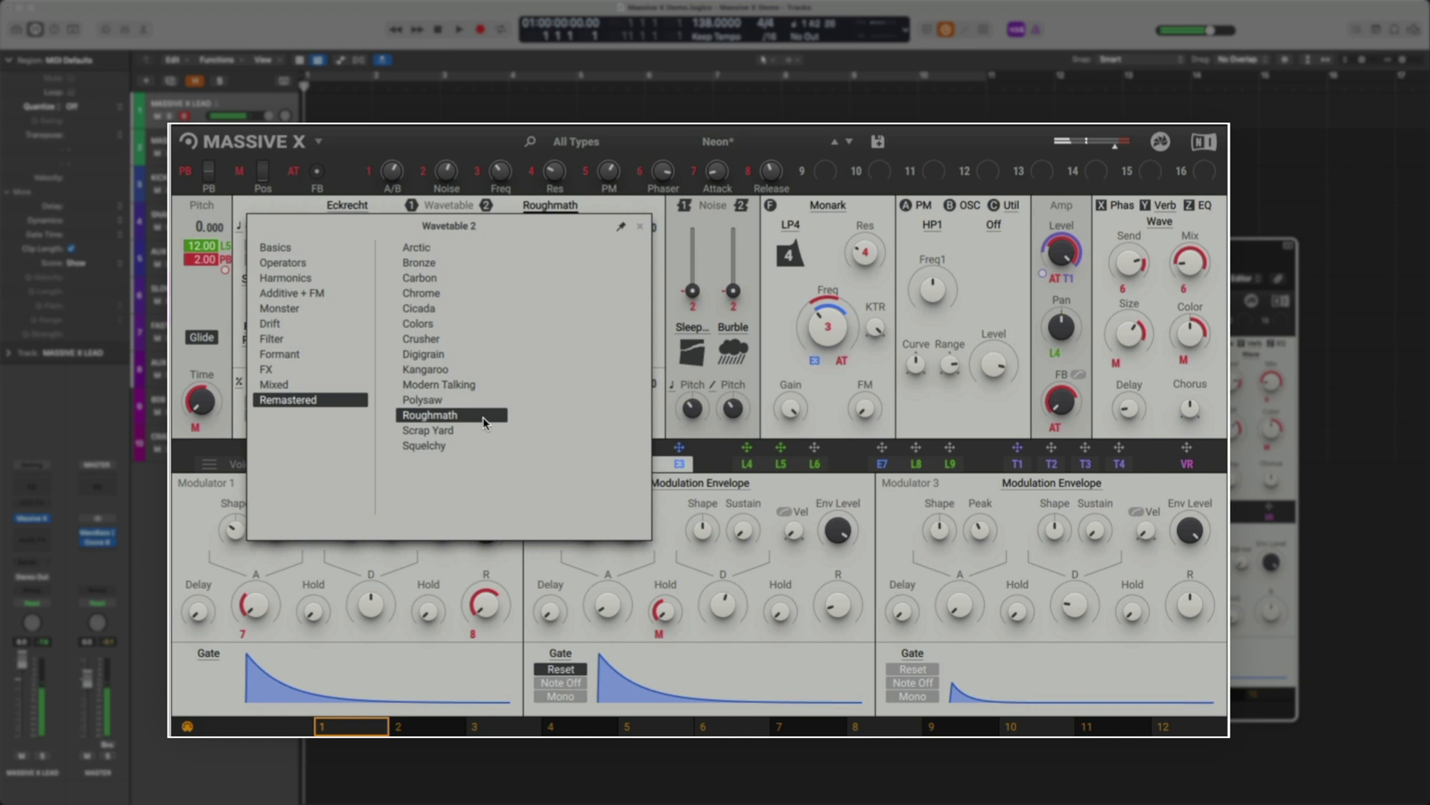
pyautogui.click(350, 310)
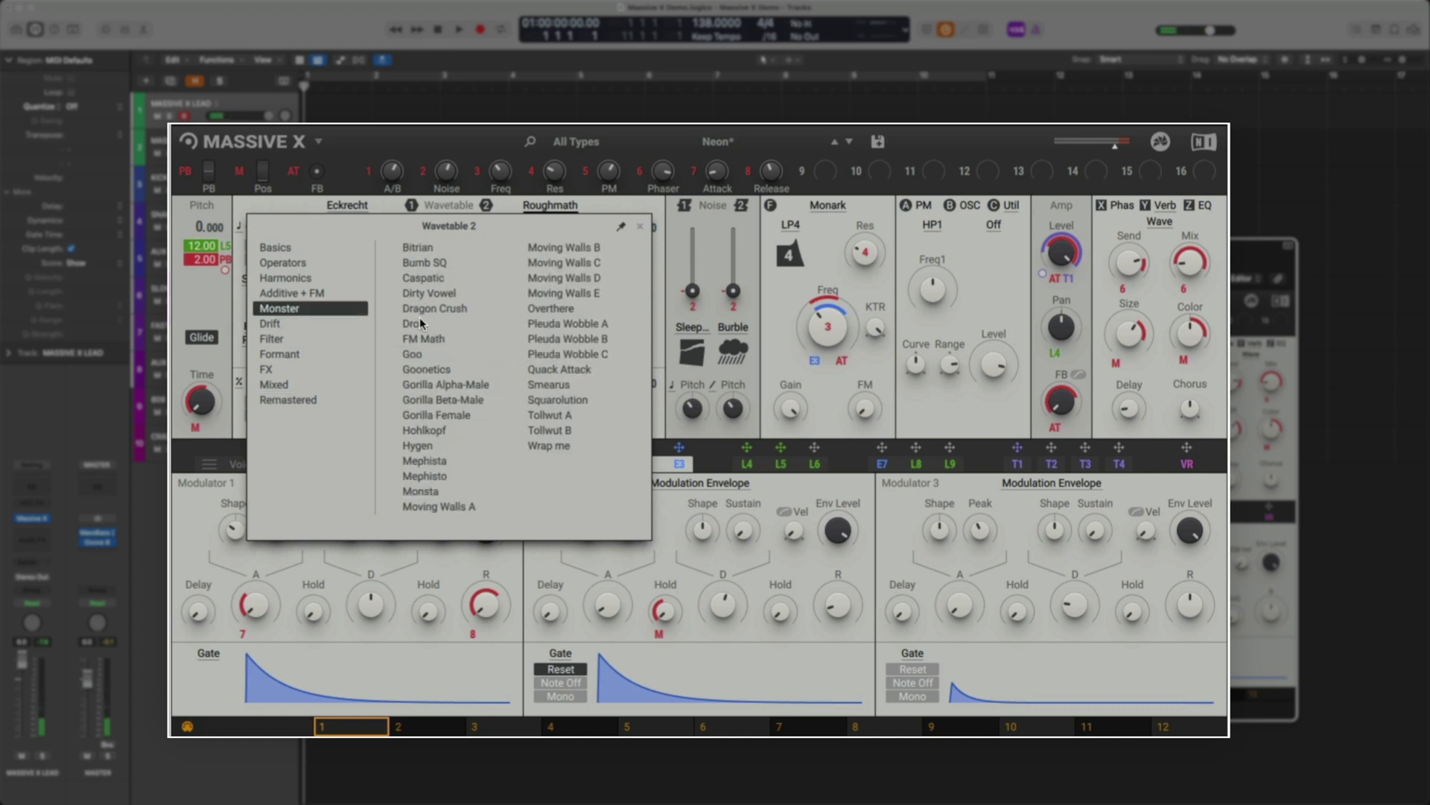
pyautogui.click(500, 309)
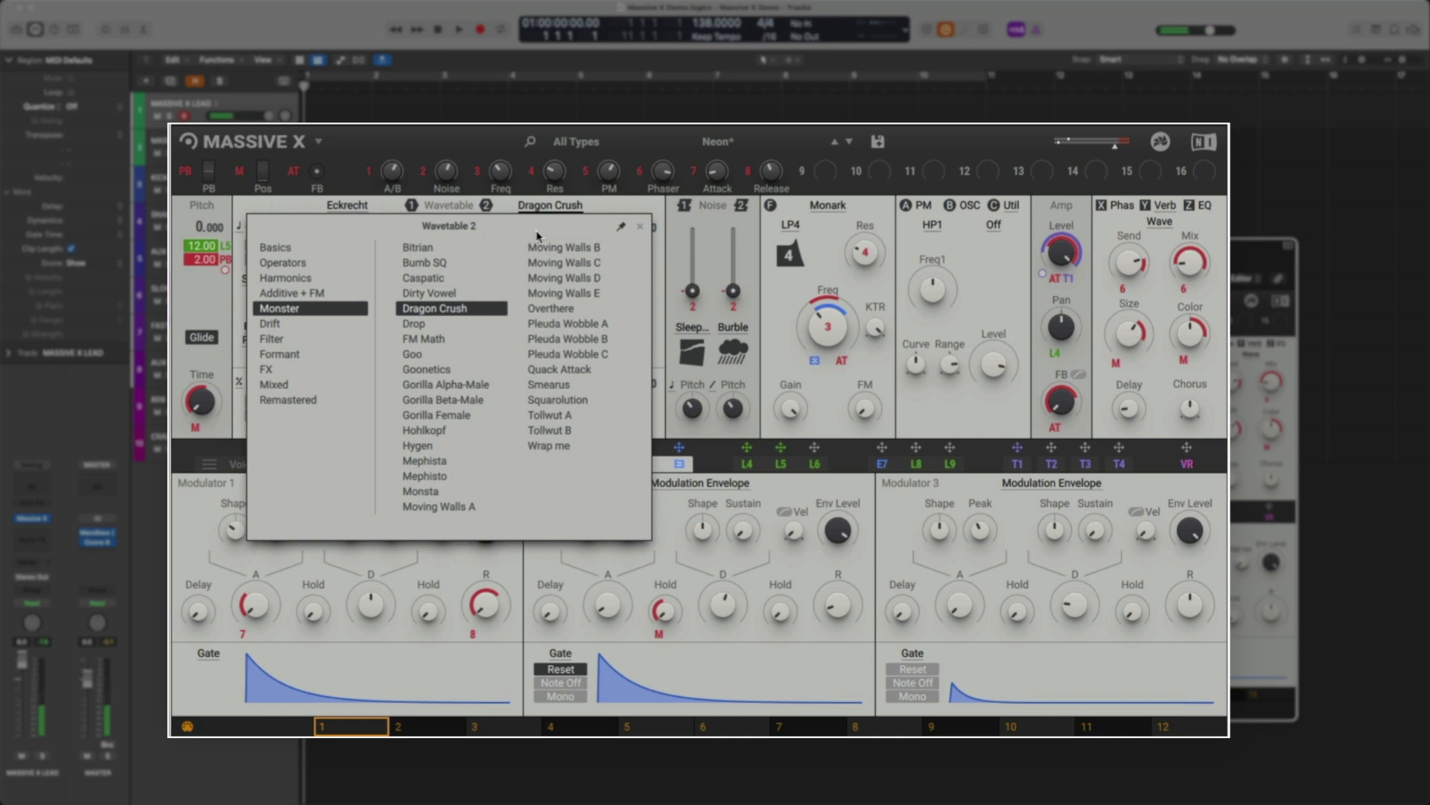
pyautogui.click(561, 210)
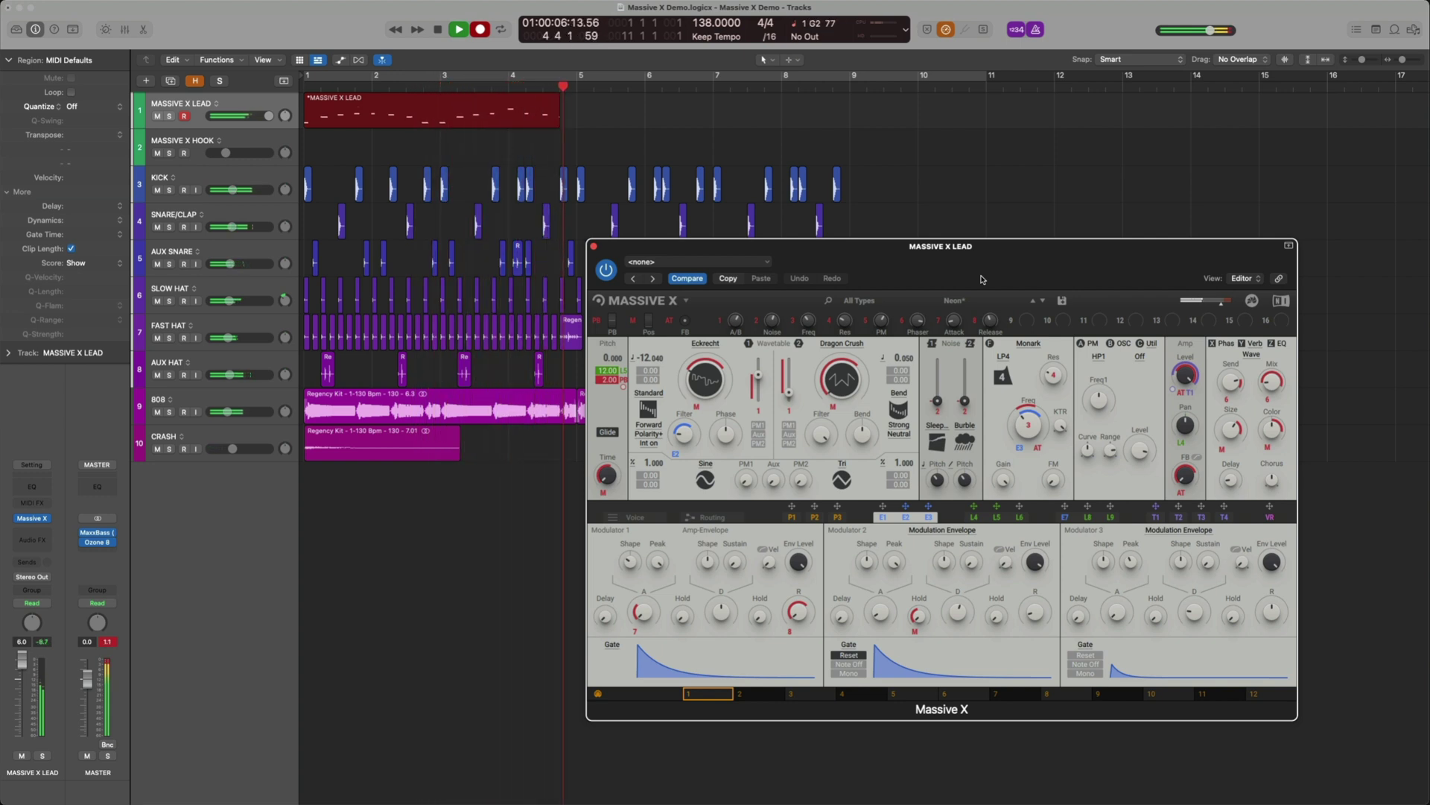
# Stop recording the lead take, close Massive X, and lower the lead fader to -7.6.
pyautogui.press('space')
pyautogui.press('super+w')
pyautogui.moveTo(22, 660); pyautogui.dragTo(21, 745)
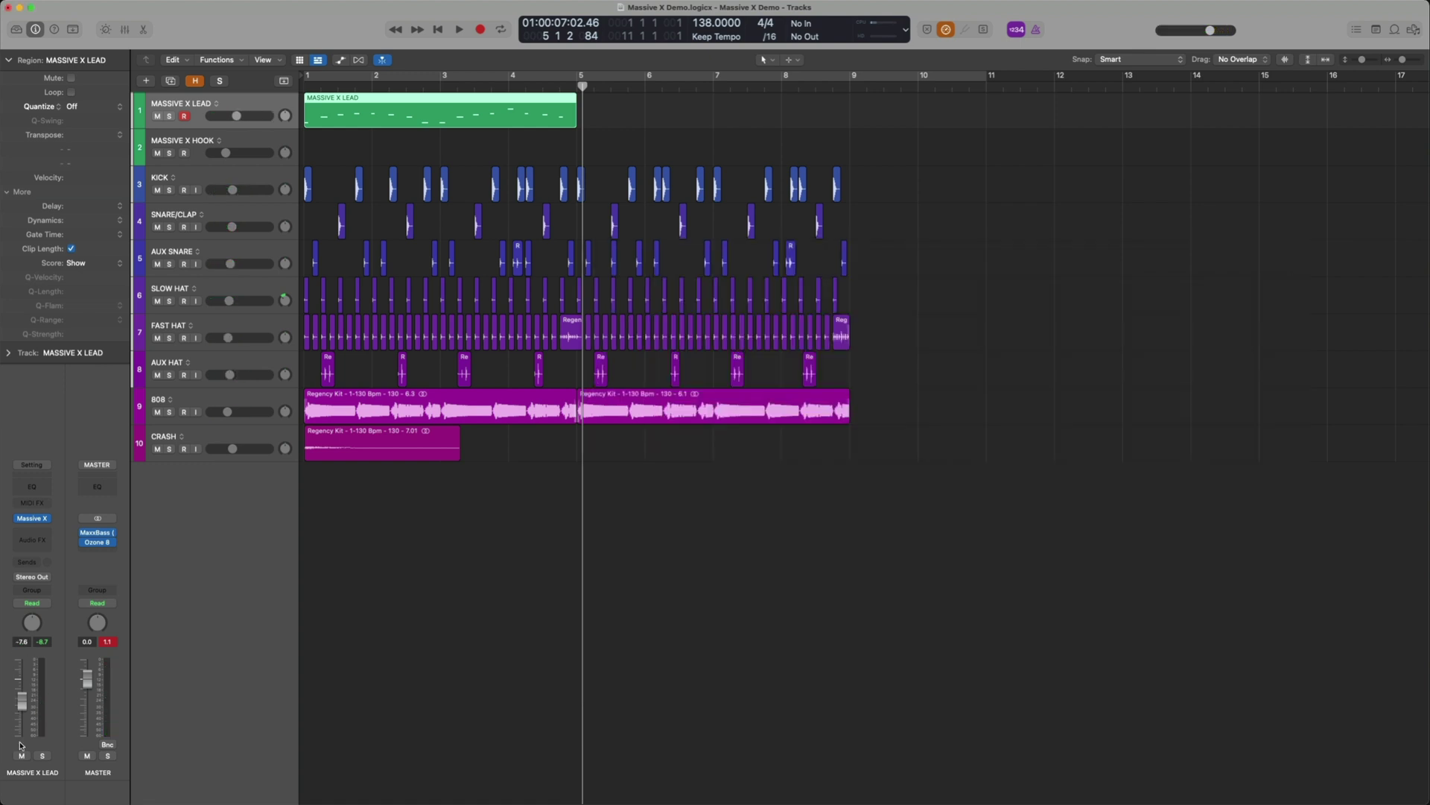
# Repeat the MASSIVE X LEAD region through bar 9 and audition it soloed.
pyautogui.doubleClick(489, 111)
pyautogui.press('super+a')
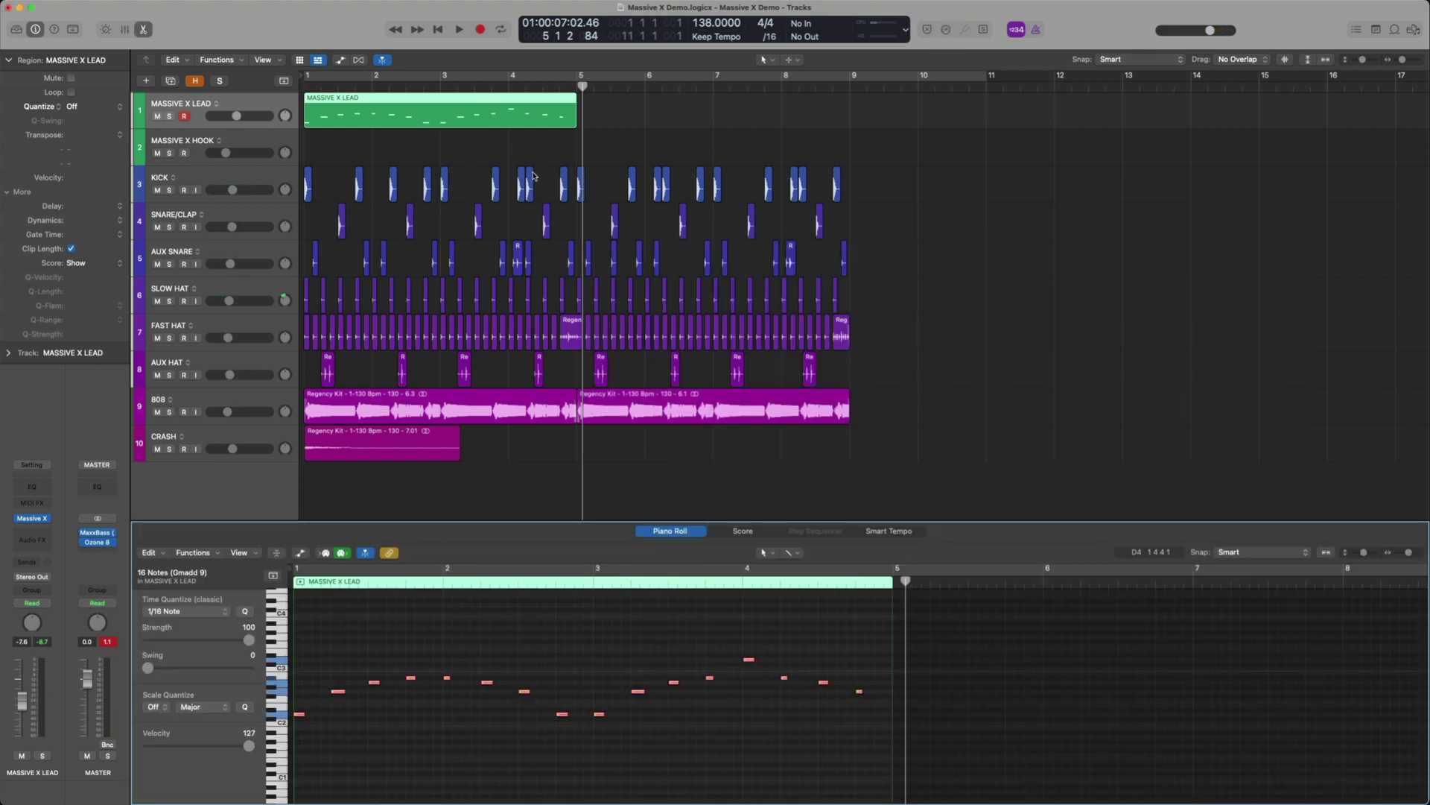
pyautogui.press('super+r')
pyautogui.hotkey('ctrl', 's')
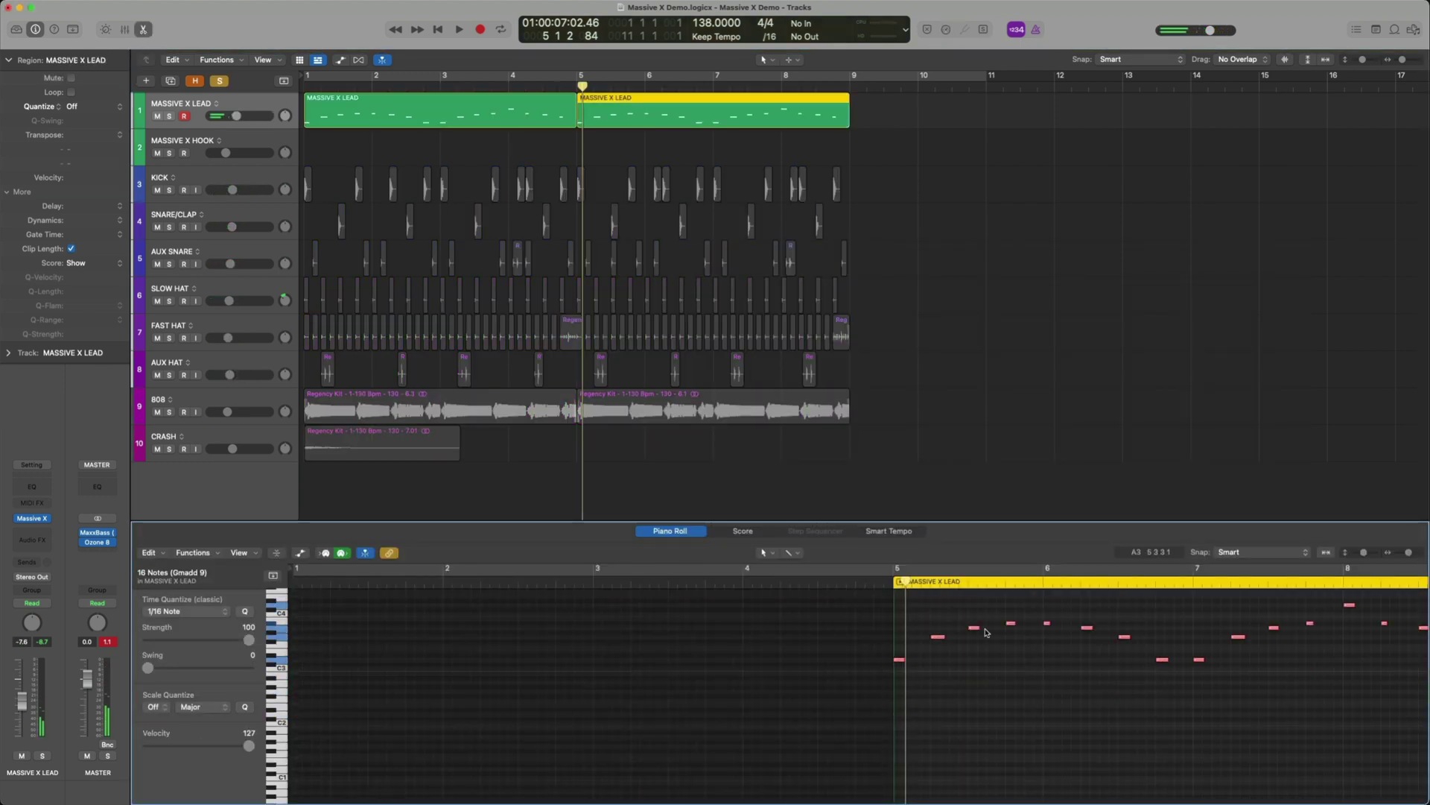
pyautogui.press('space')
pyautogui.press('space')
pyautogui.press('e')
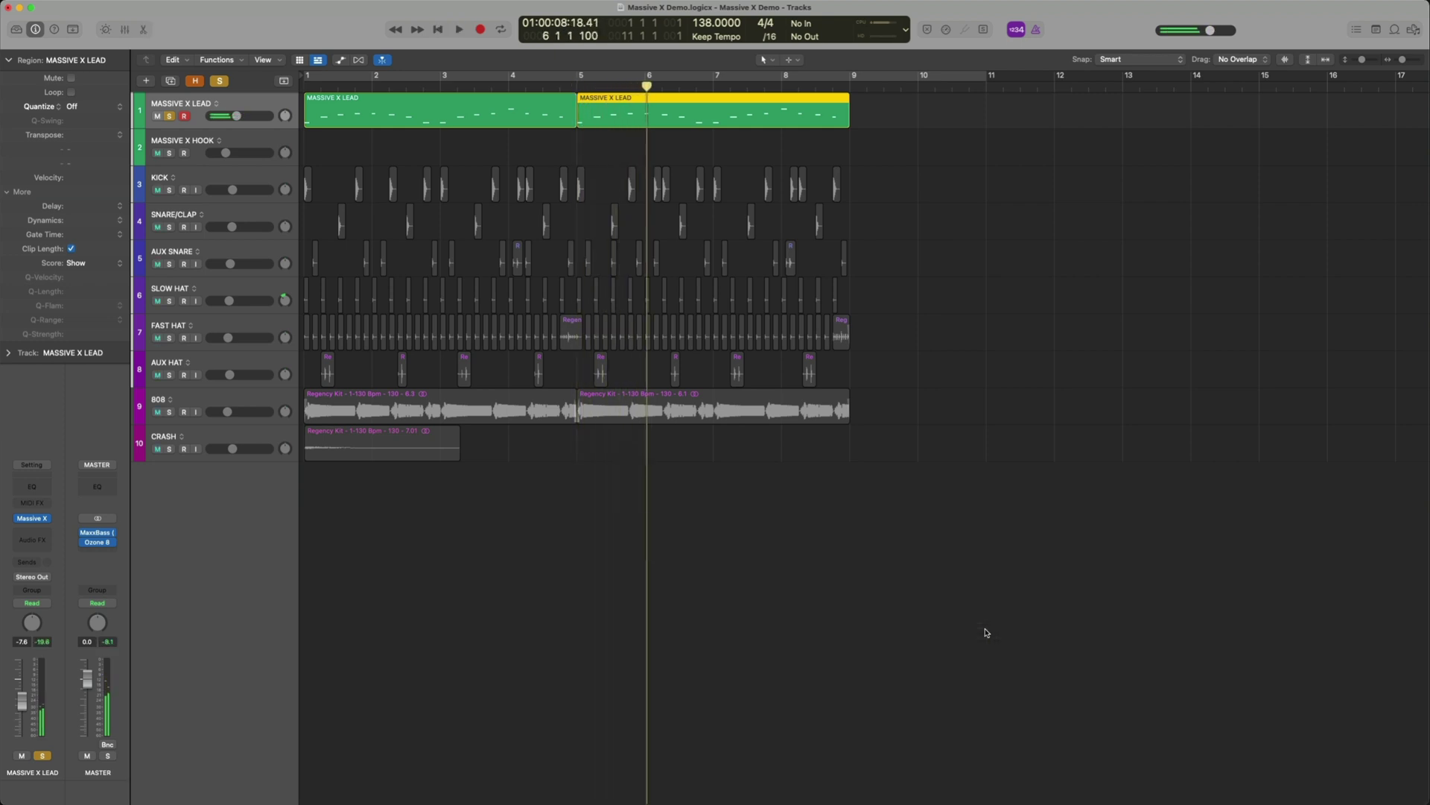
pyautogui.hotkey('ctrl', 's')
pyautogui.hotkey('ctrl', 's')
# Loop bars 5–9 and browse the Beings and Transients noise sample lists.
pyautogui.press('v')
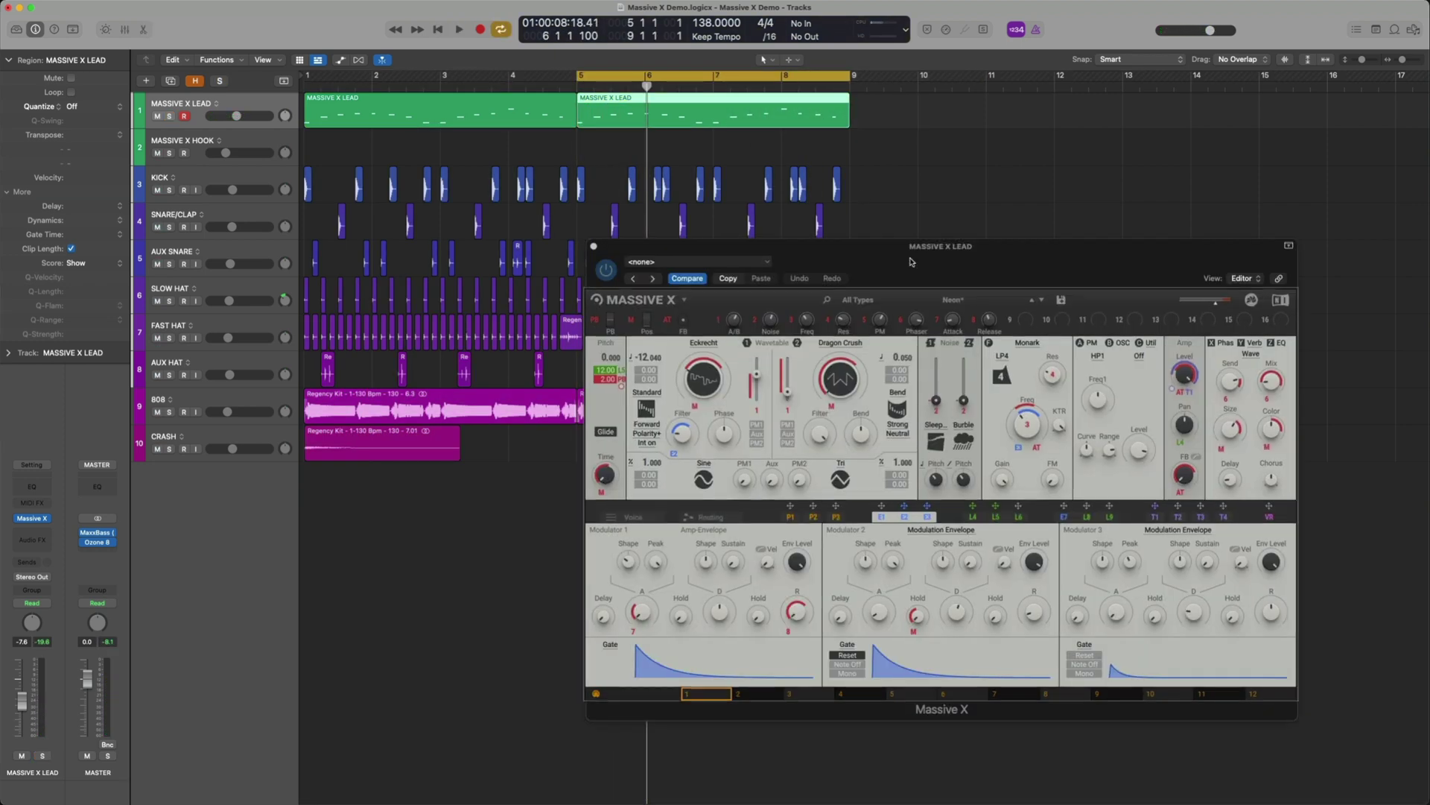
pyautogui.click(934, 436)
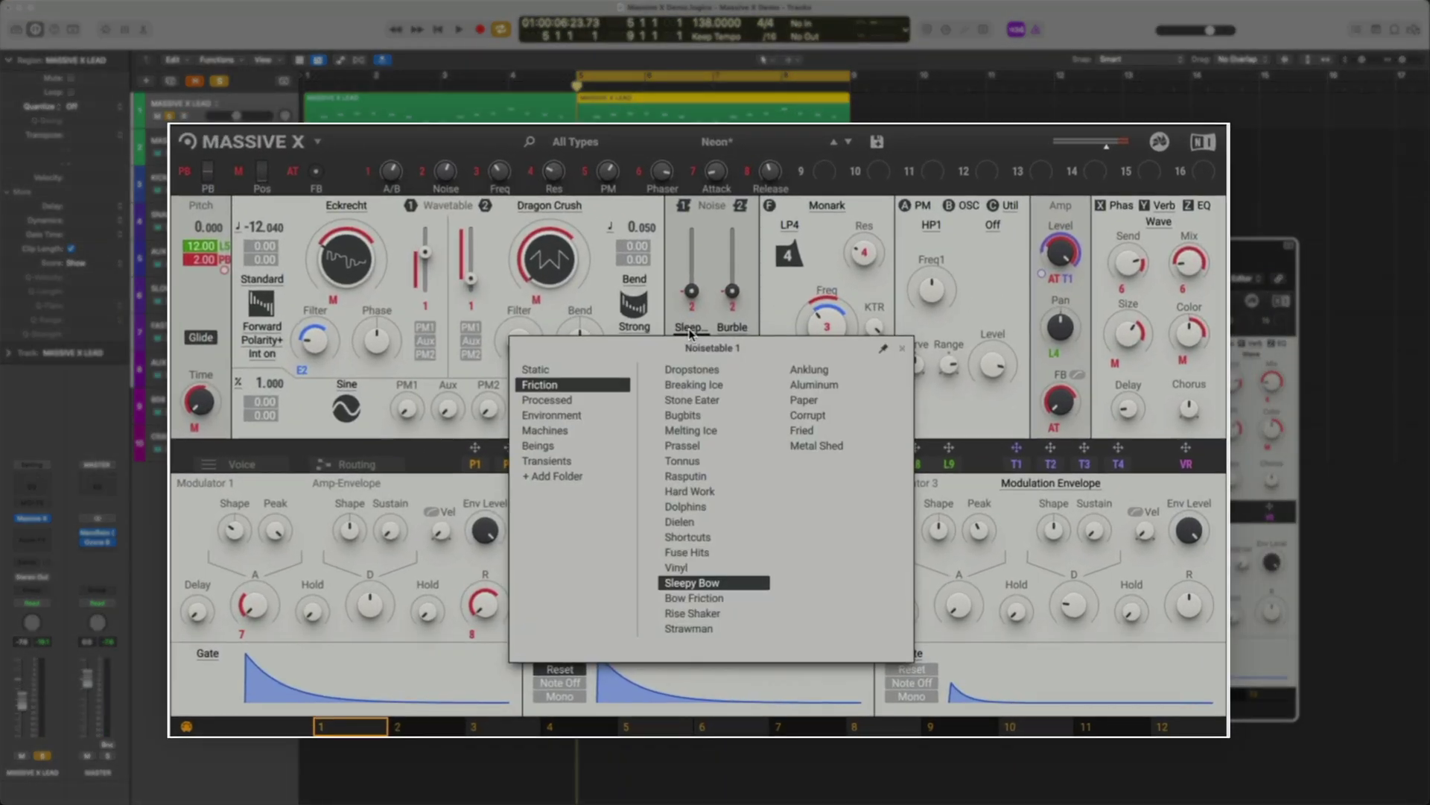
pyautogui.click(732, 328)
pyautogui.click(538, 445)
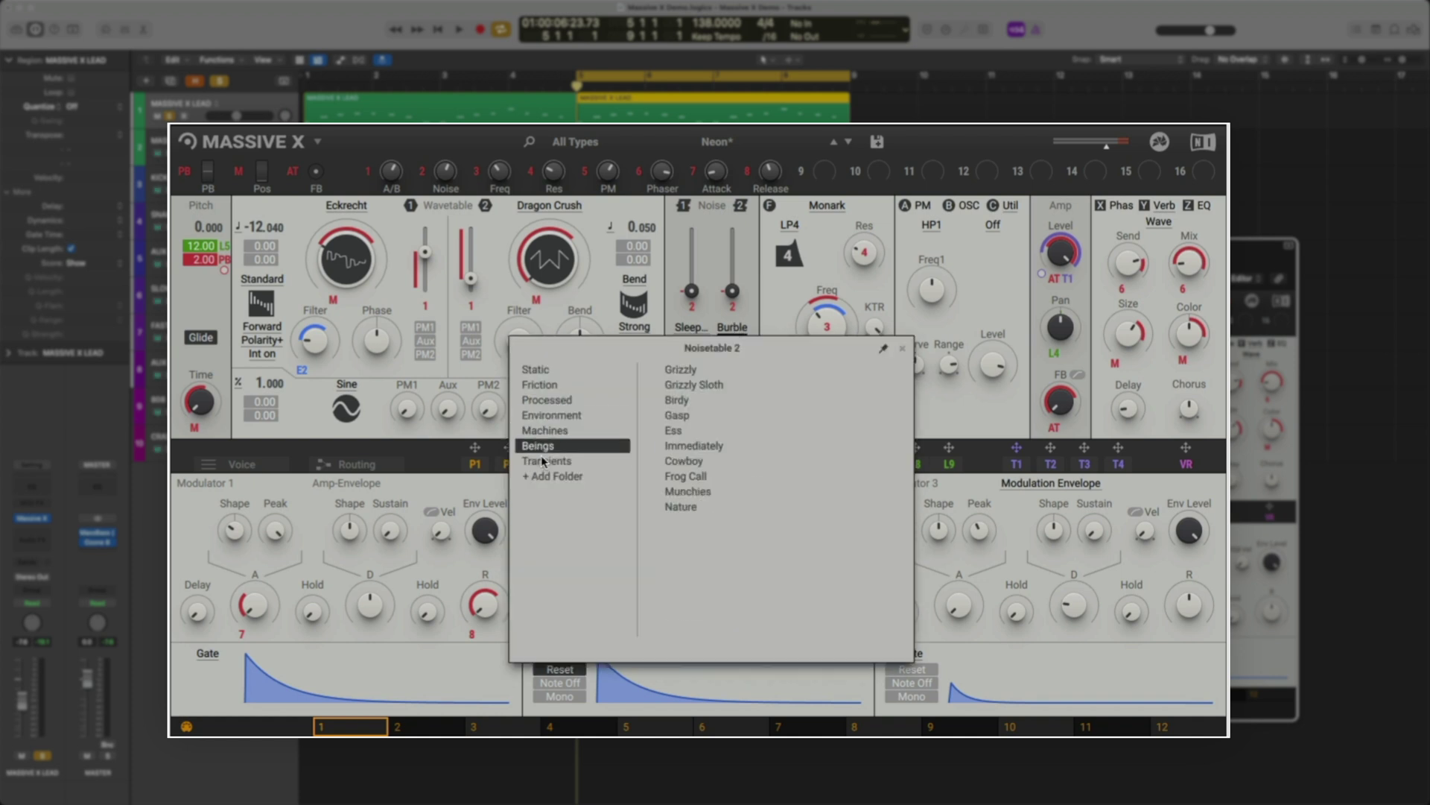
pyautogui.click(544, 461)
pyautogui.click(733, 328)
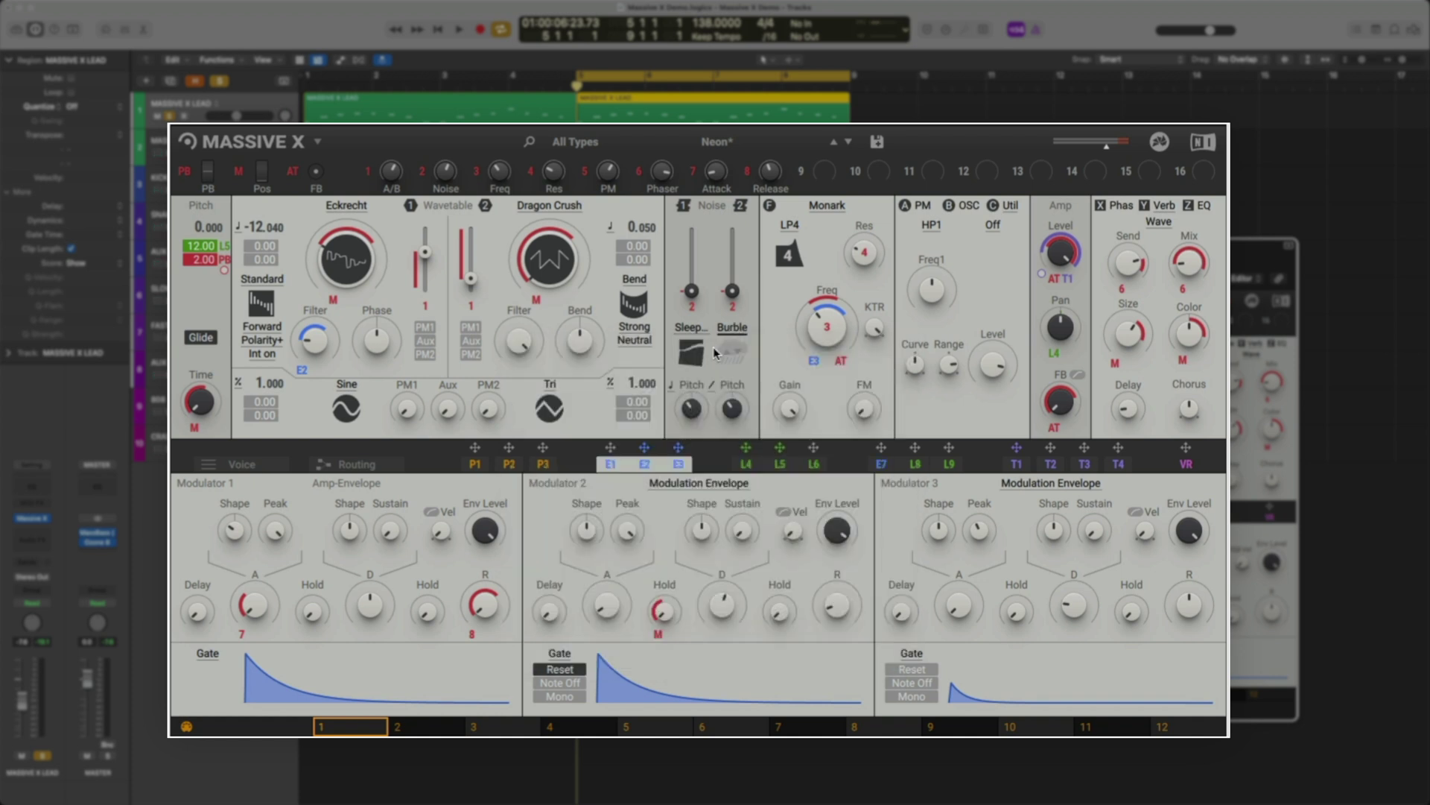
# Raise Noise 1's level to about 85% and display the Routing graph.
pyautogui.moveTo(689, 419)
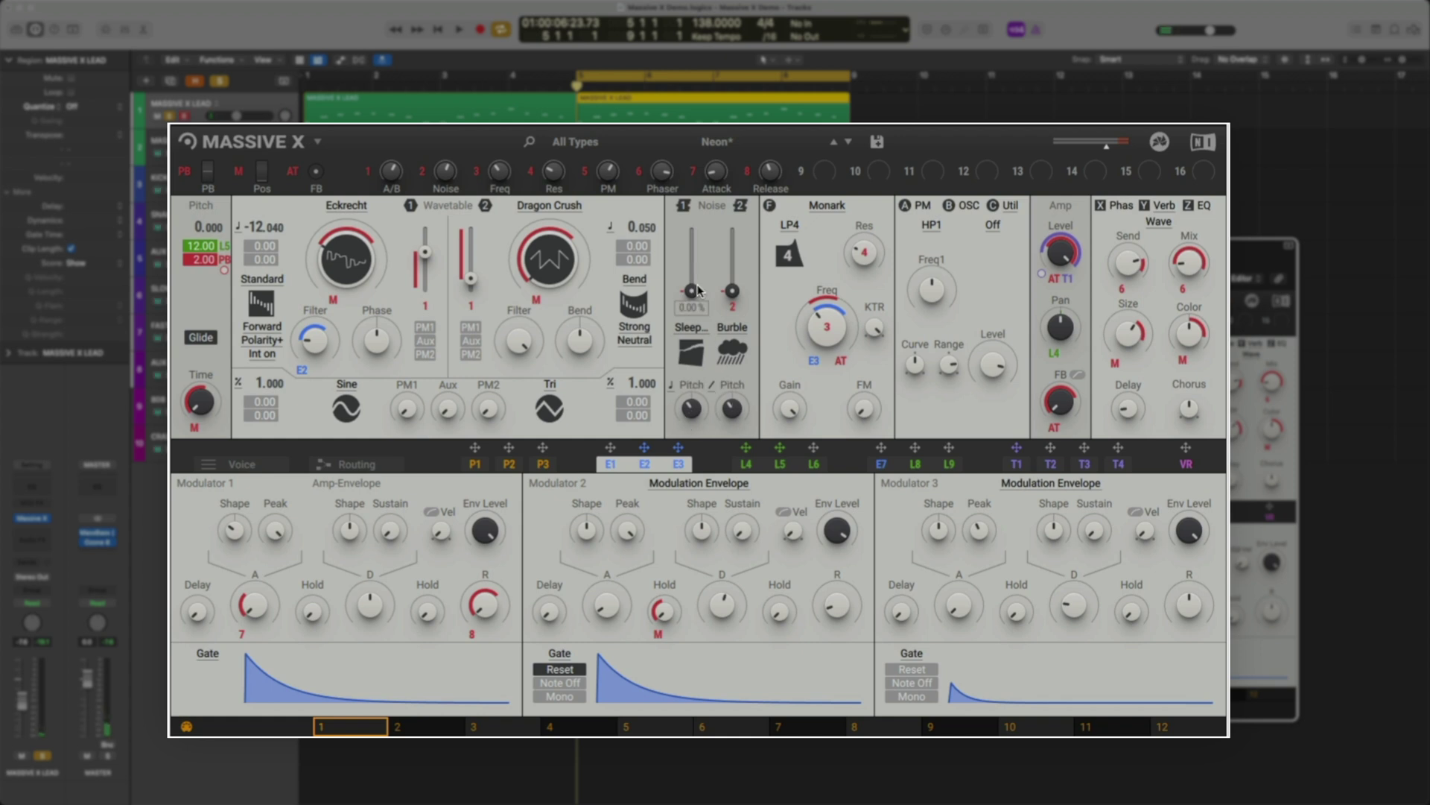
pyautogui.moveTo(692, 292)
pyautogui.moveTo(692, 293); pyautogui.dragTo(688, 240)
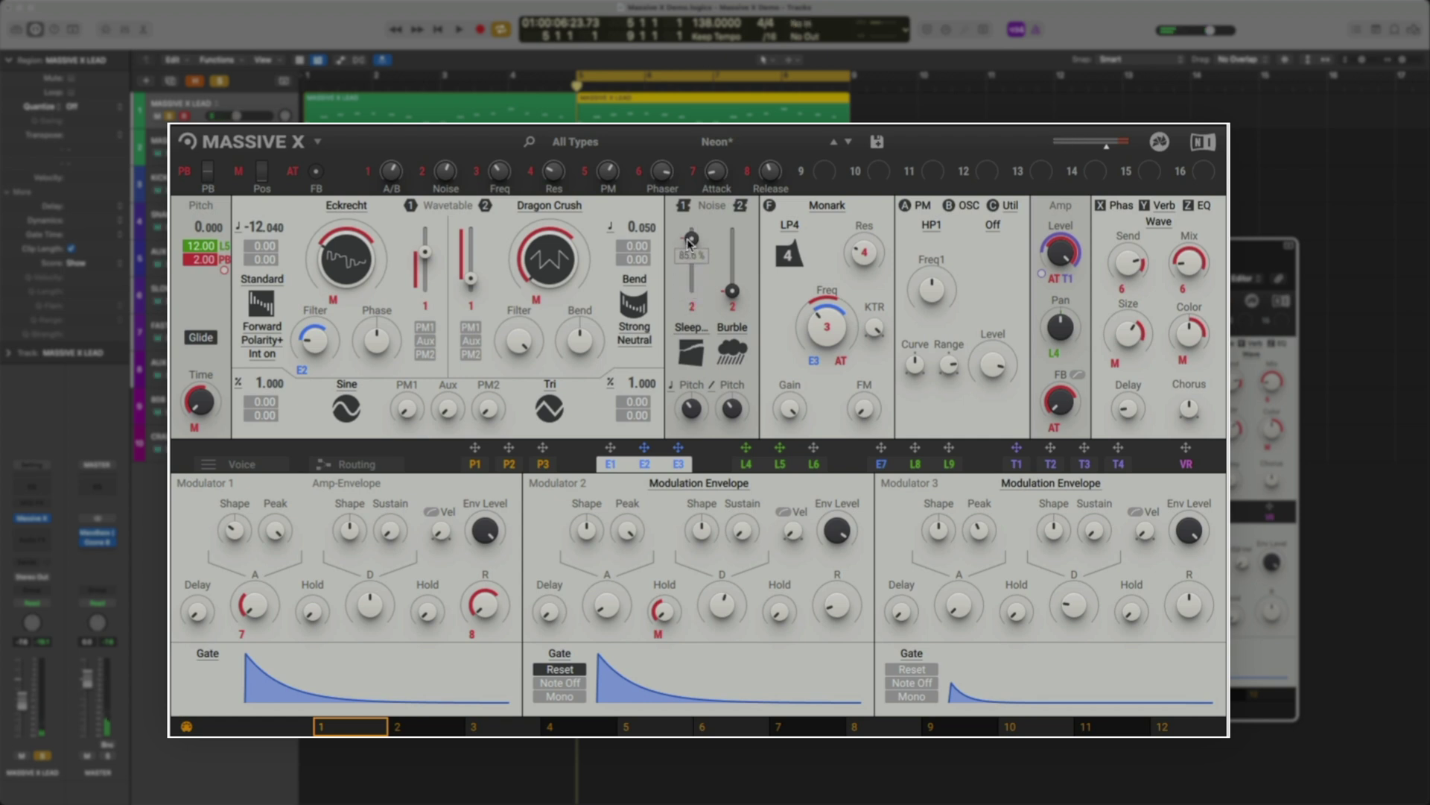
pyautogui.click(367, 463)
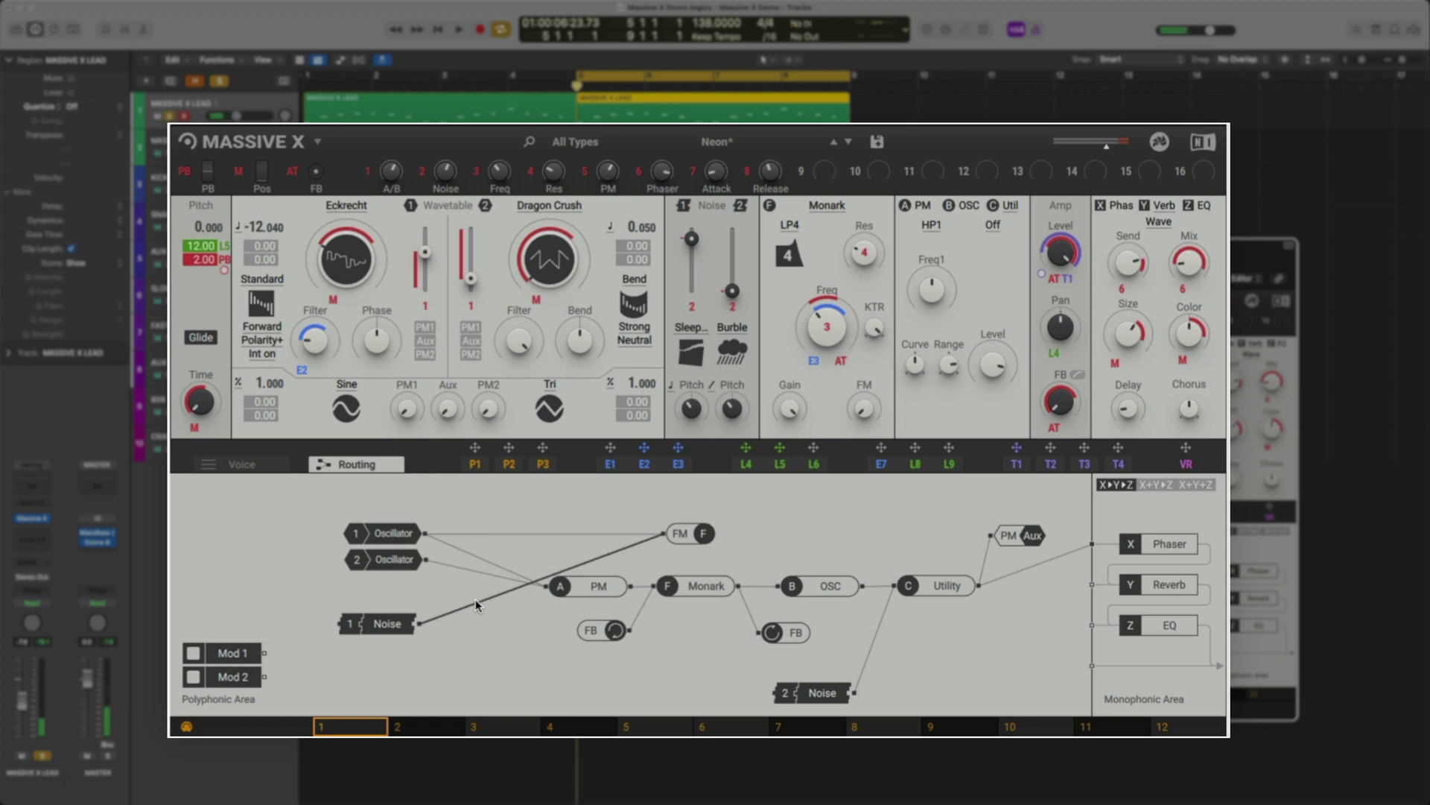
# Reroute Noise 1 from FM into PM A and audition the change during playback.
pyautogui.moveTo(476, 599); pyautogui.dragTo(549, 587)
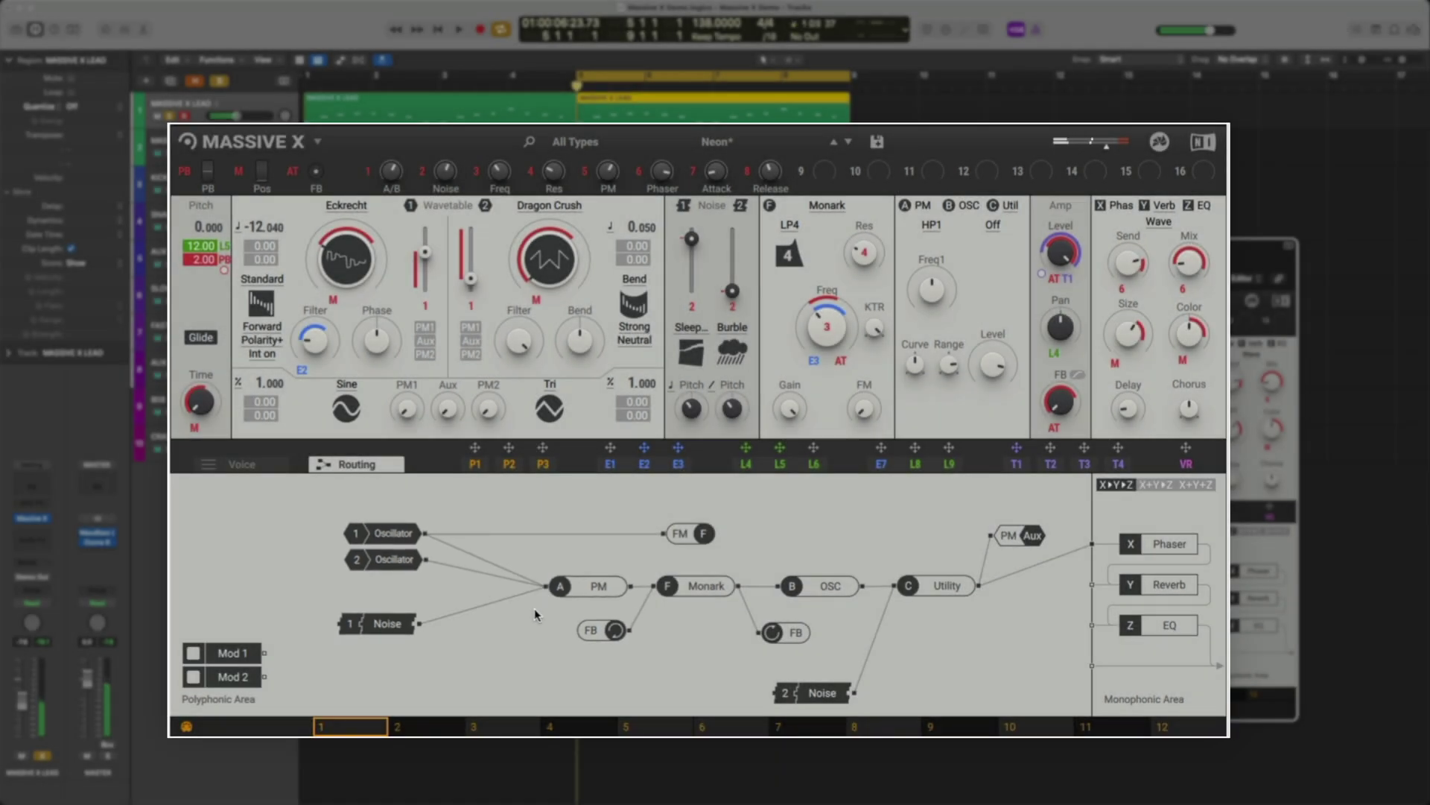
pyautogui.press('space')
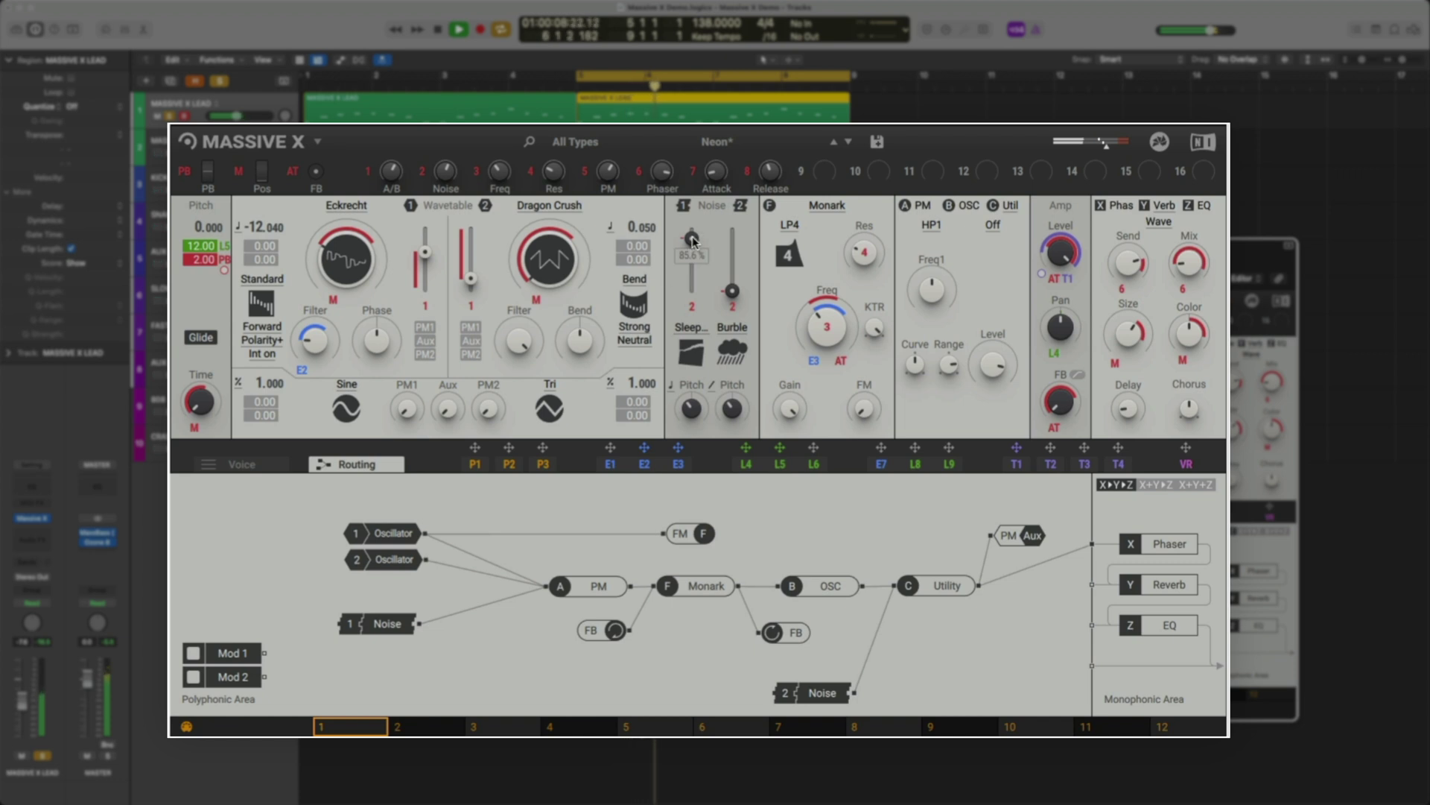
pyautogui.moveTo(691, 238)
pyautogui.mouseDown()
pyautogui.moveTo(691, 291)
pyautogui.moveTo(691, 229)
pyautogui.mouseUp()
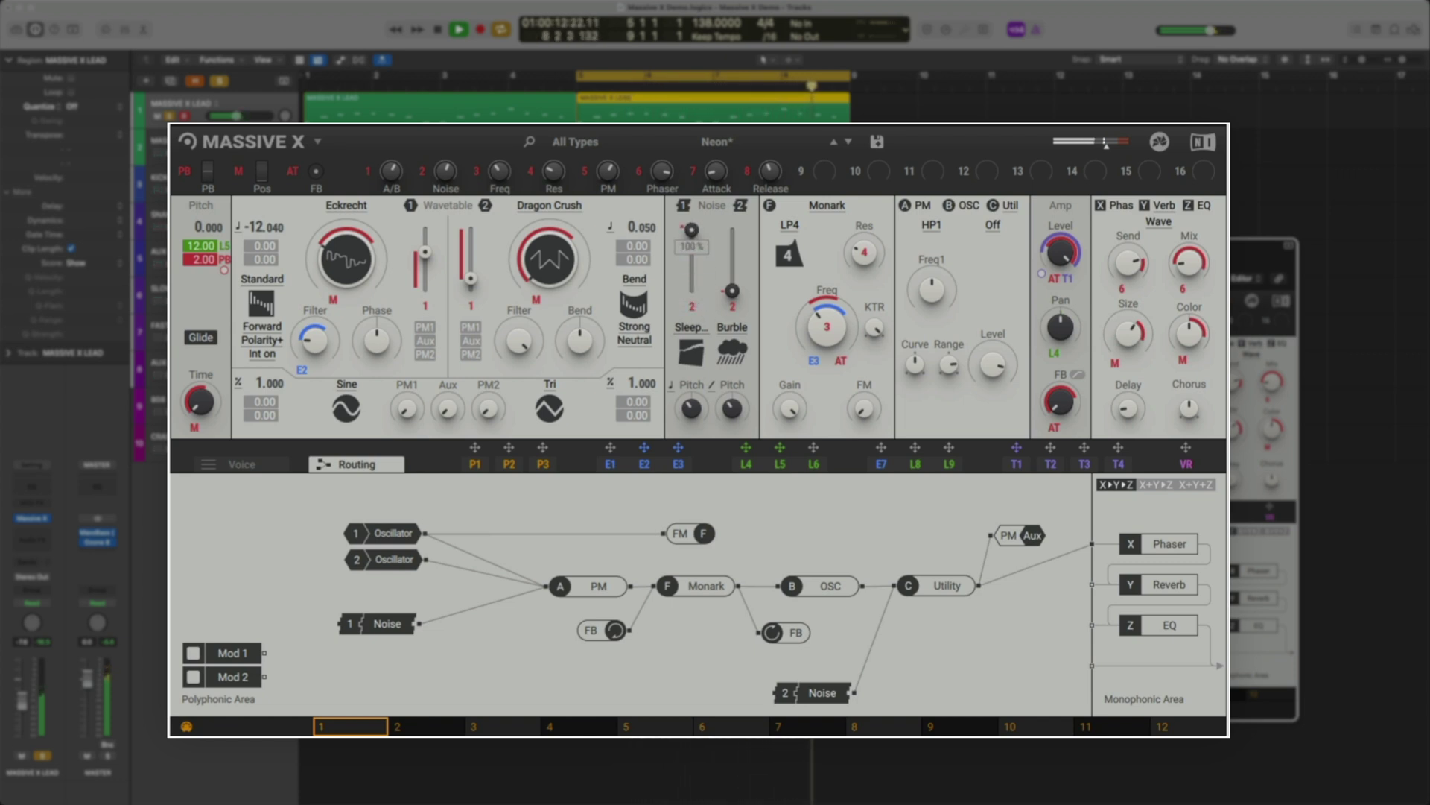
pyautogui.press('space')
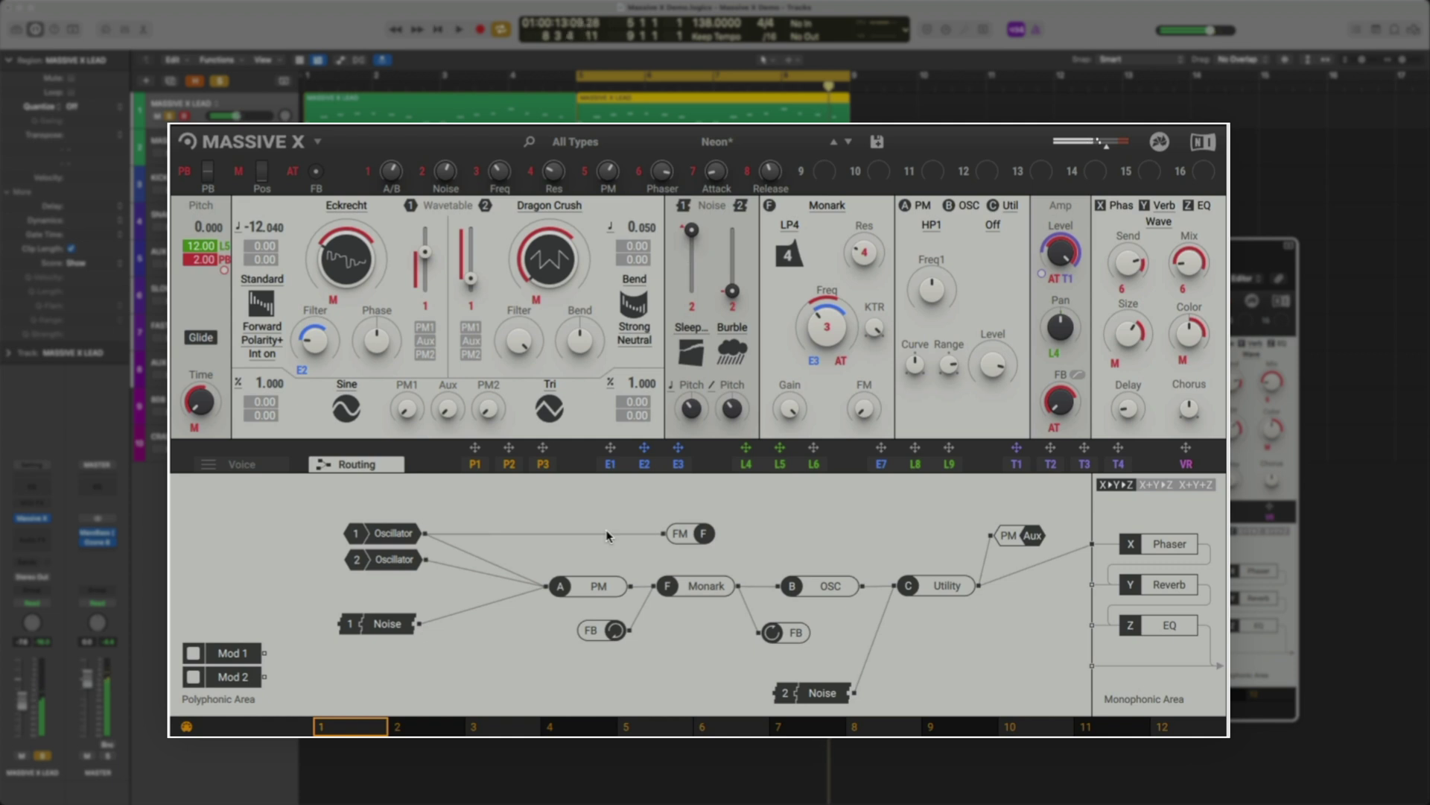
# Disconnect Noise 1 from PM, route it into Phaser, and lower its level to 54.4%.
pyautogui.click(494, 600)
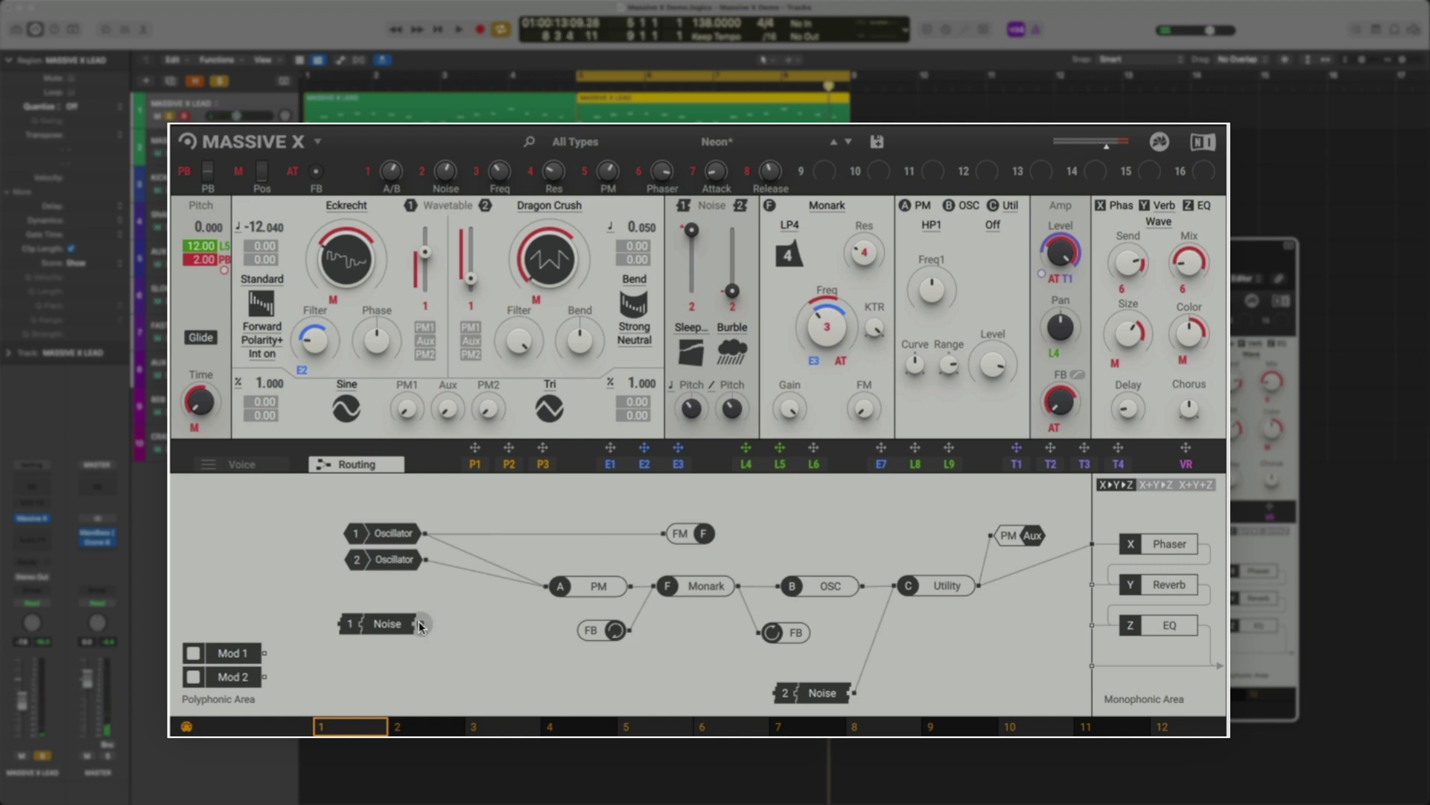
pyautogui.moveTo(420, 624); pyautogui.dragTo(1078, 550)
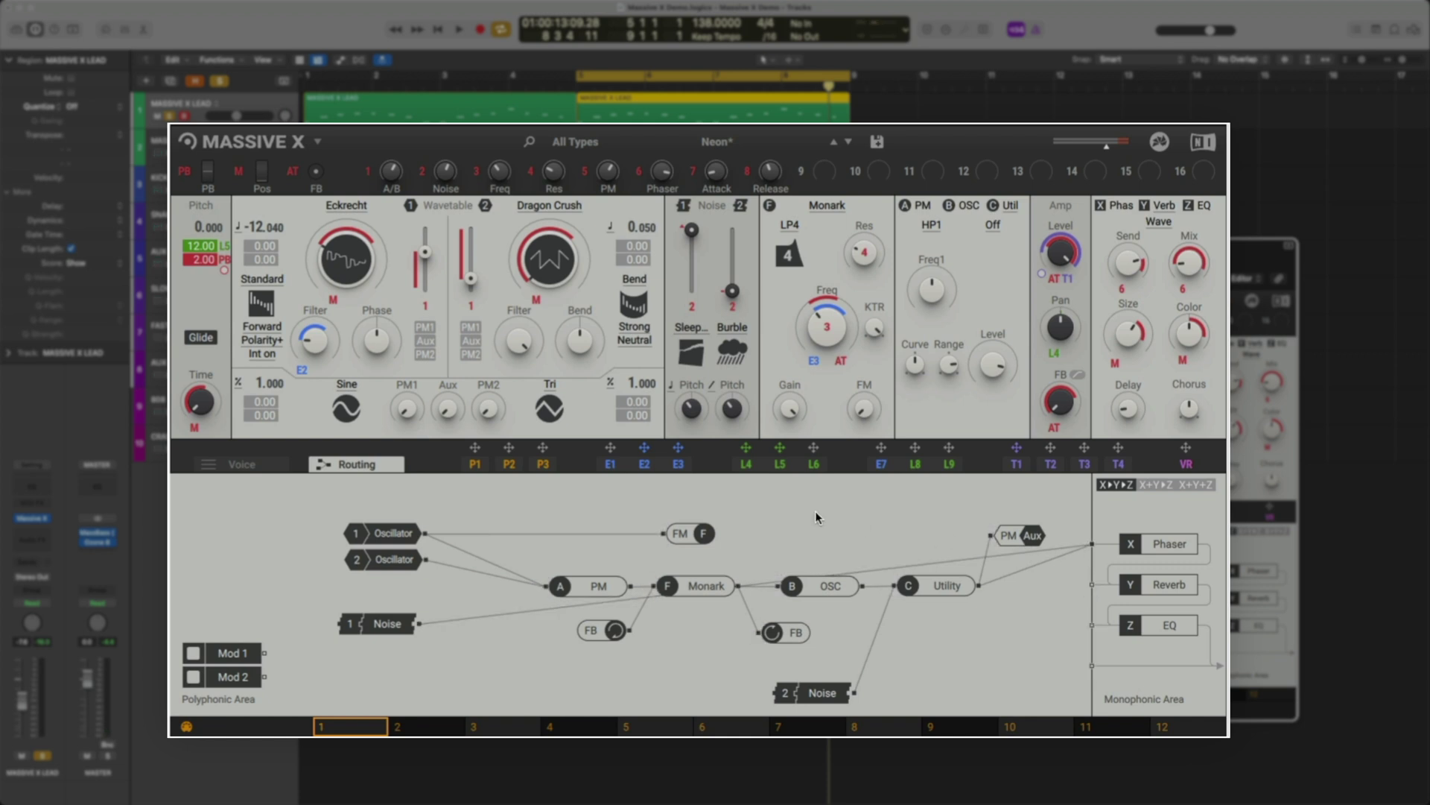
pyautogui.press('space')
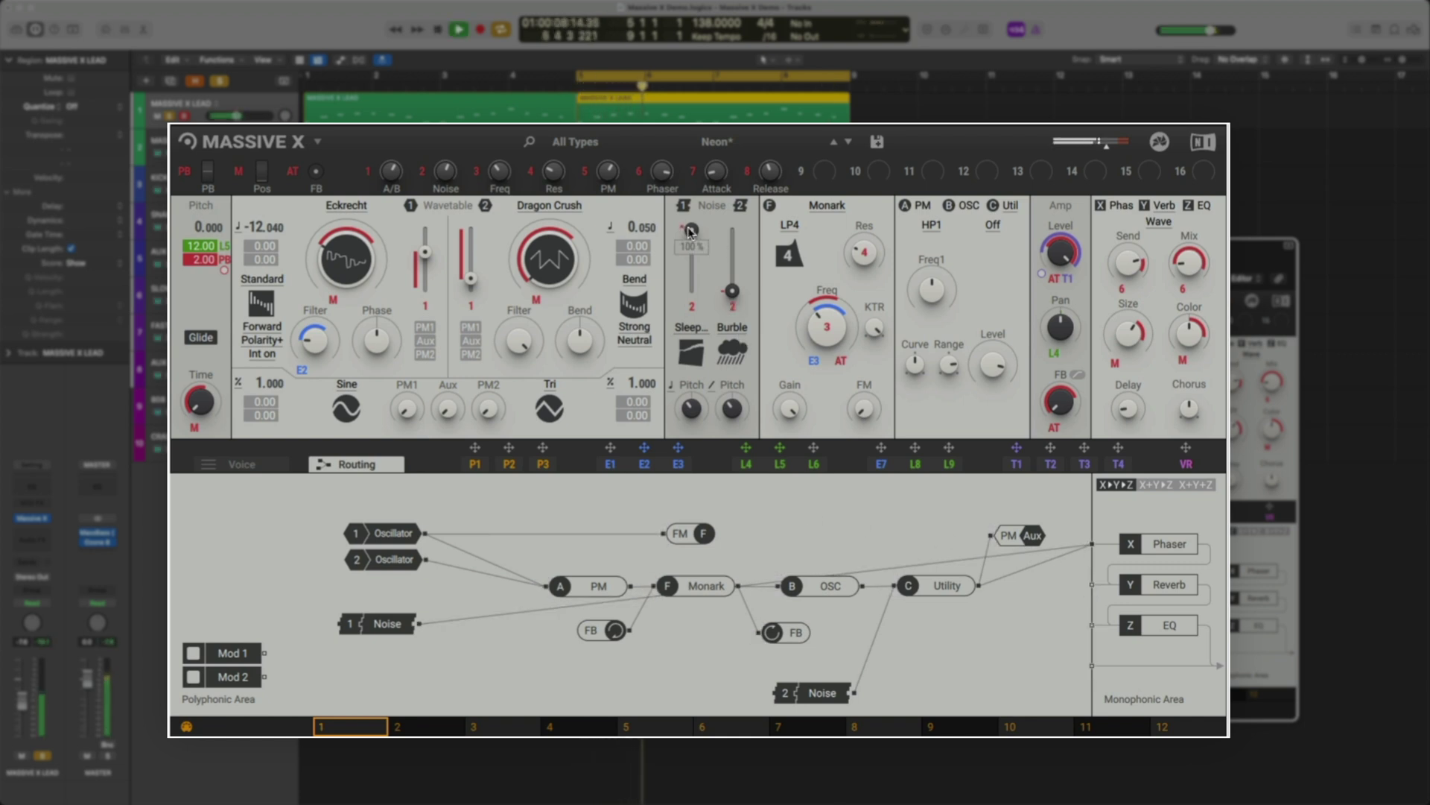
pyautogui.moveTo(691, 230); pyautogui.dragTo(691, 266)
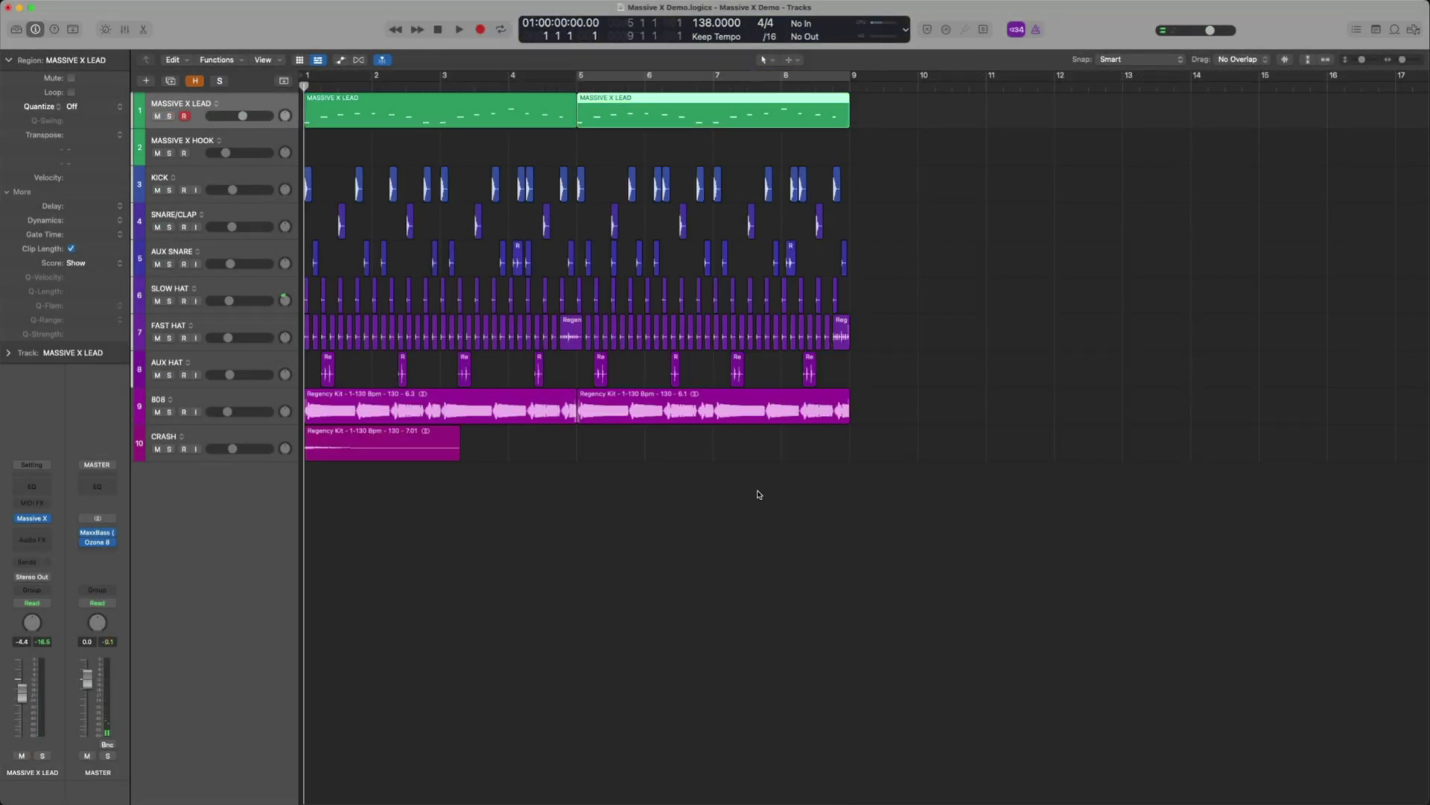
# Play the project from bar 1 to hear the Brasstastic hook region.
pyautogui.press('space')
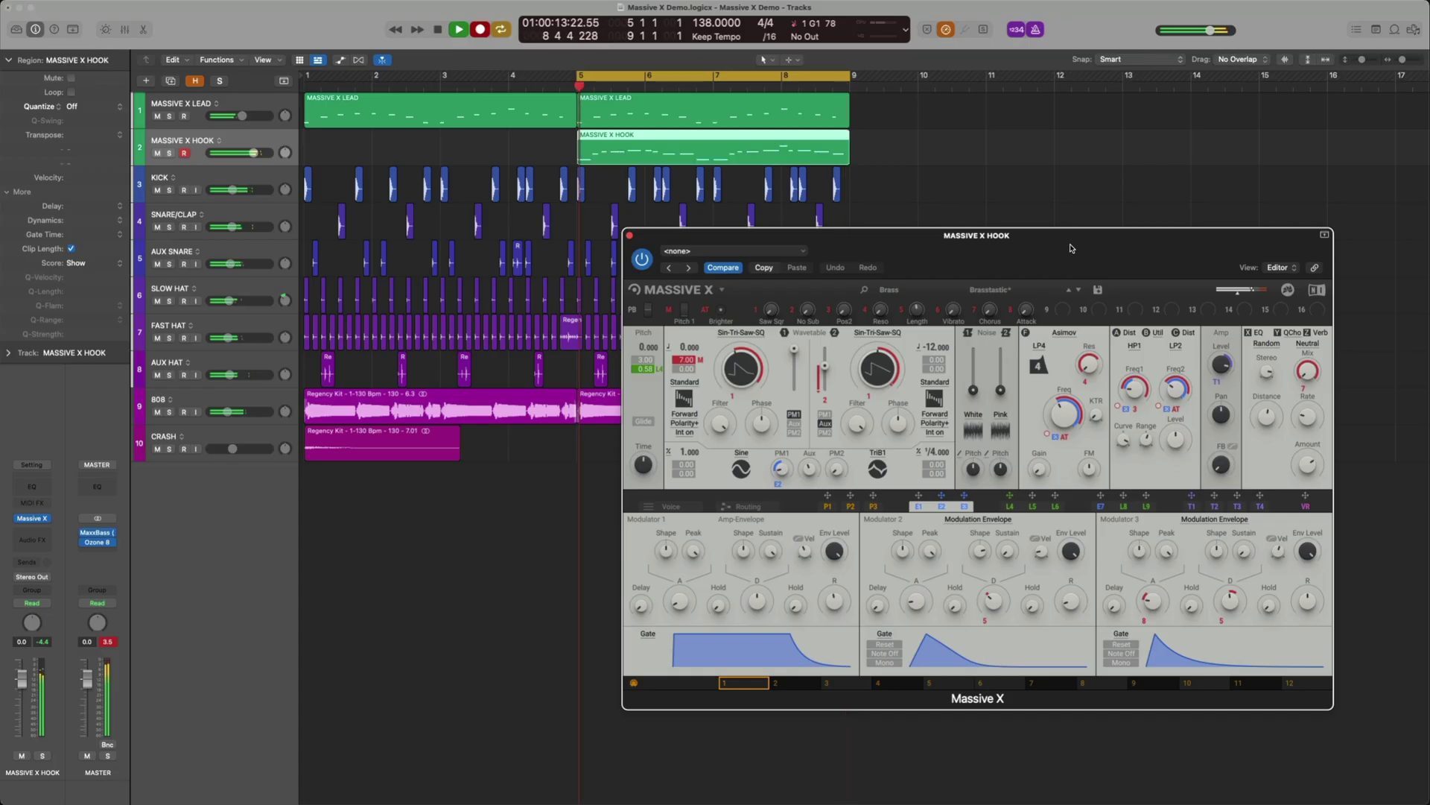
# Copy the hook notes an octave higher at velocity 68 and solo the hook track.
pyautogui.press('space')
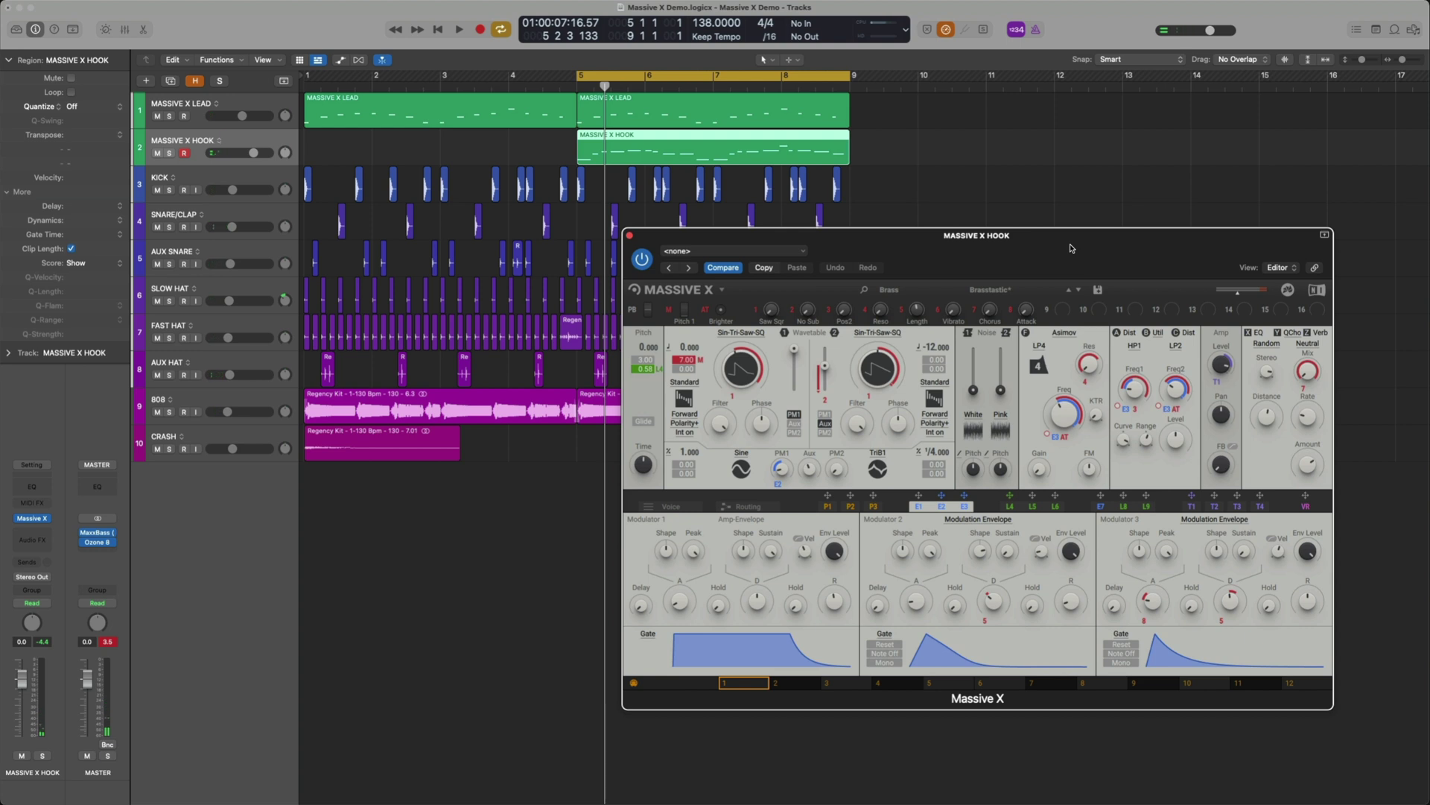
pyautogui.press('e')
pyautogui.press('v')
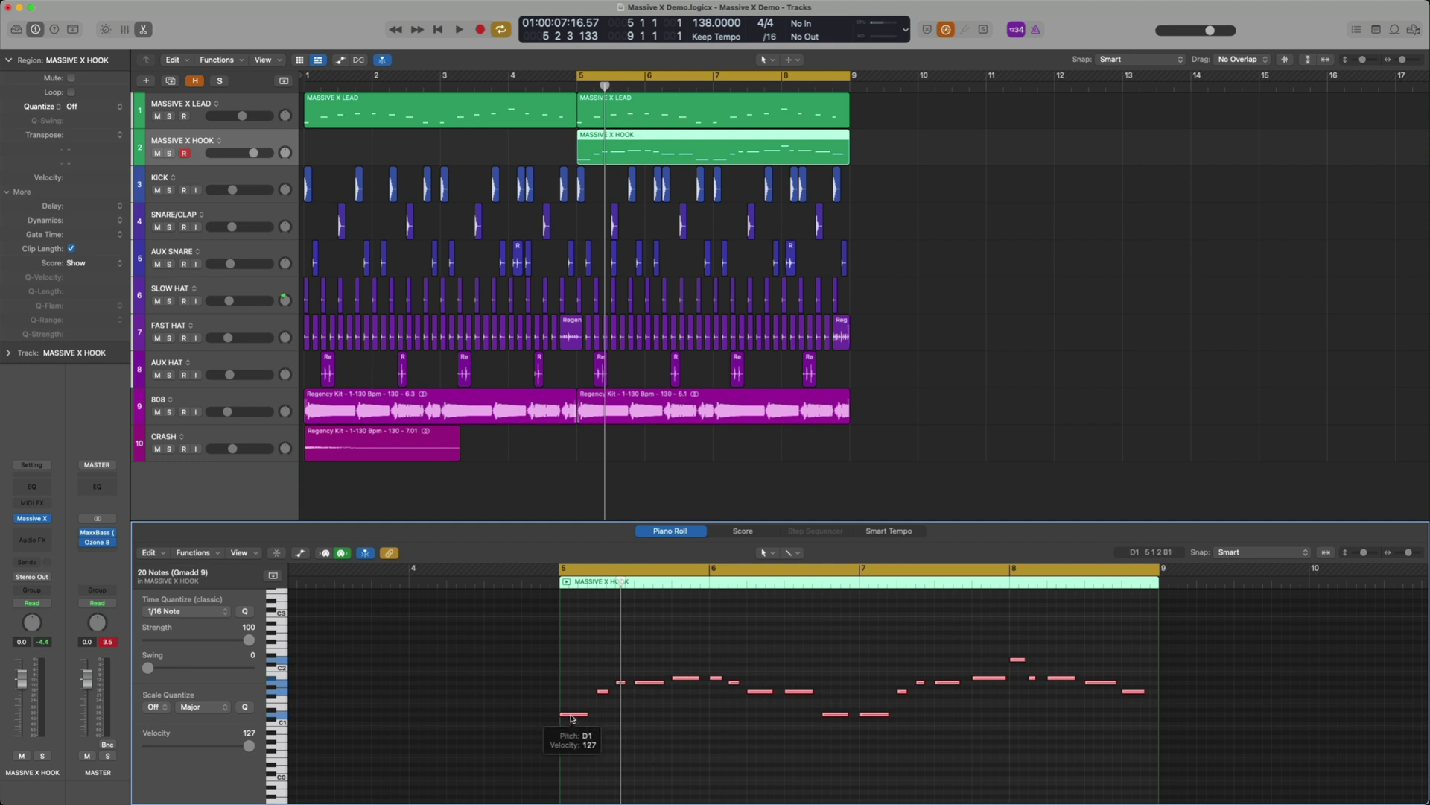
pyautogui.moveTo(572, 715); pyautogui.dragTo(573, 661)
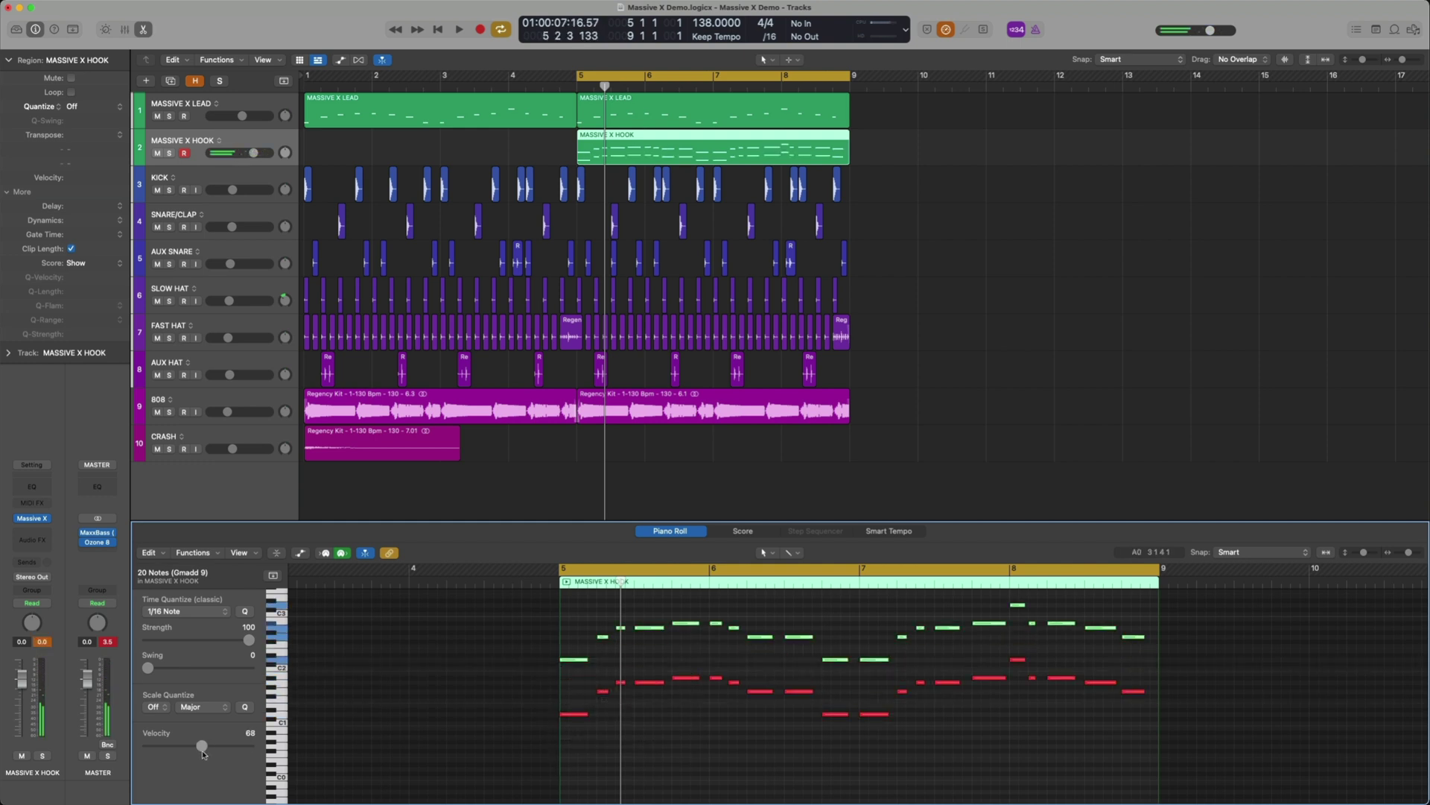
pyautogui.press('s')
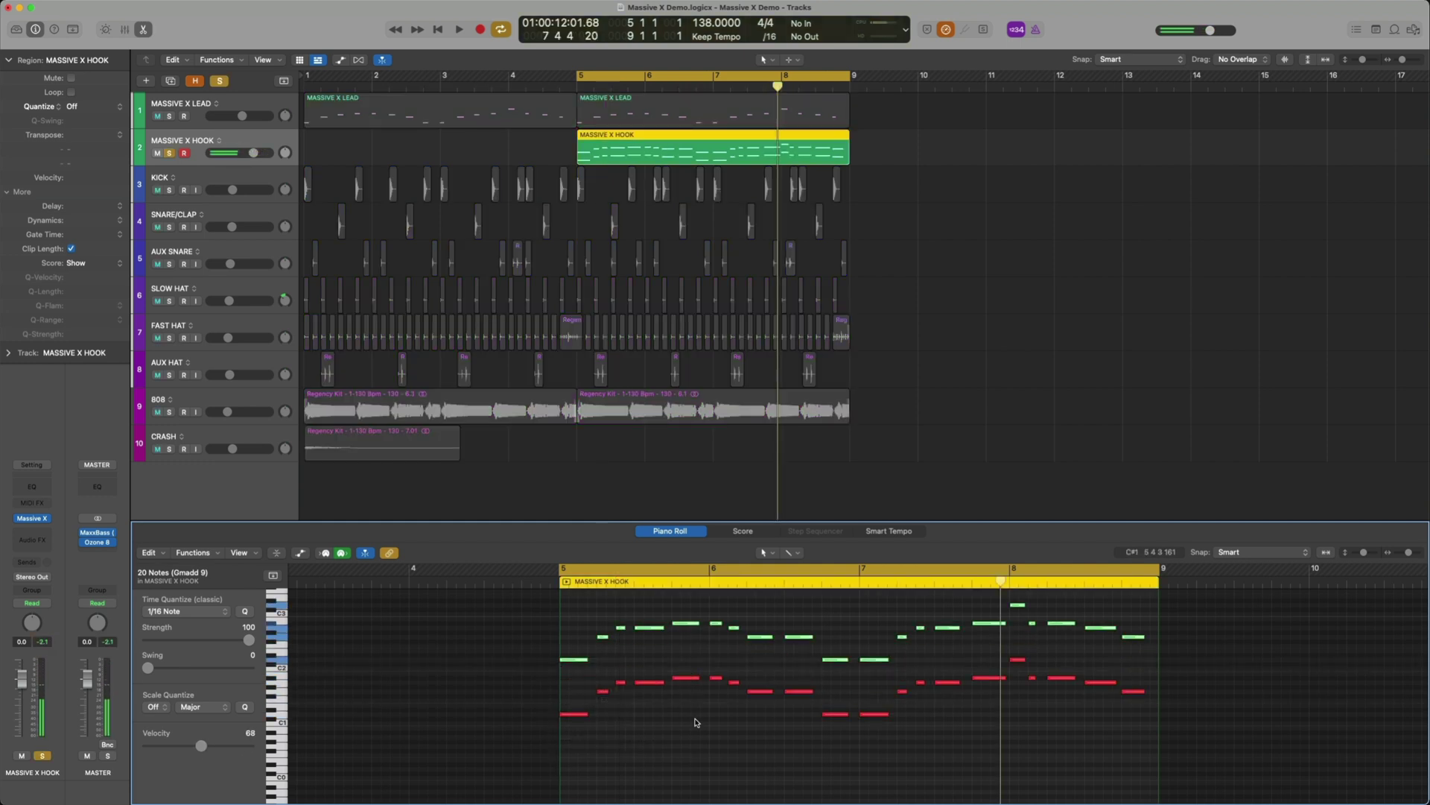
pyautogui.press('v')
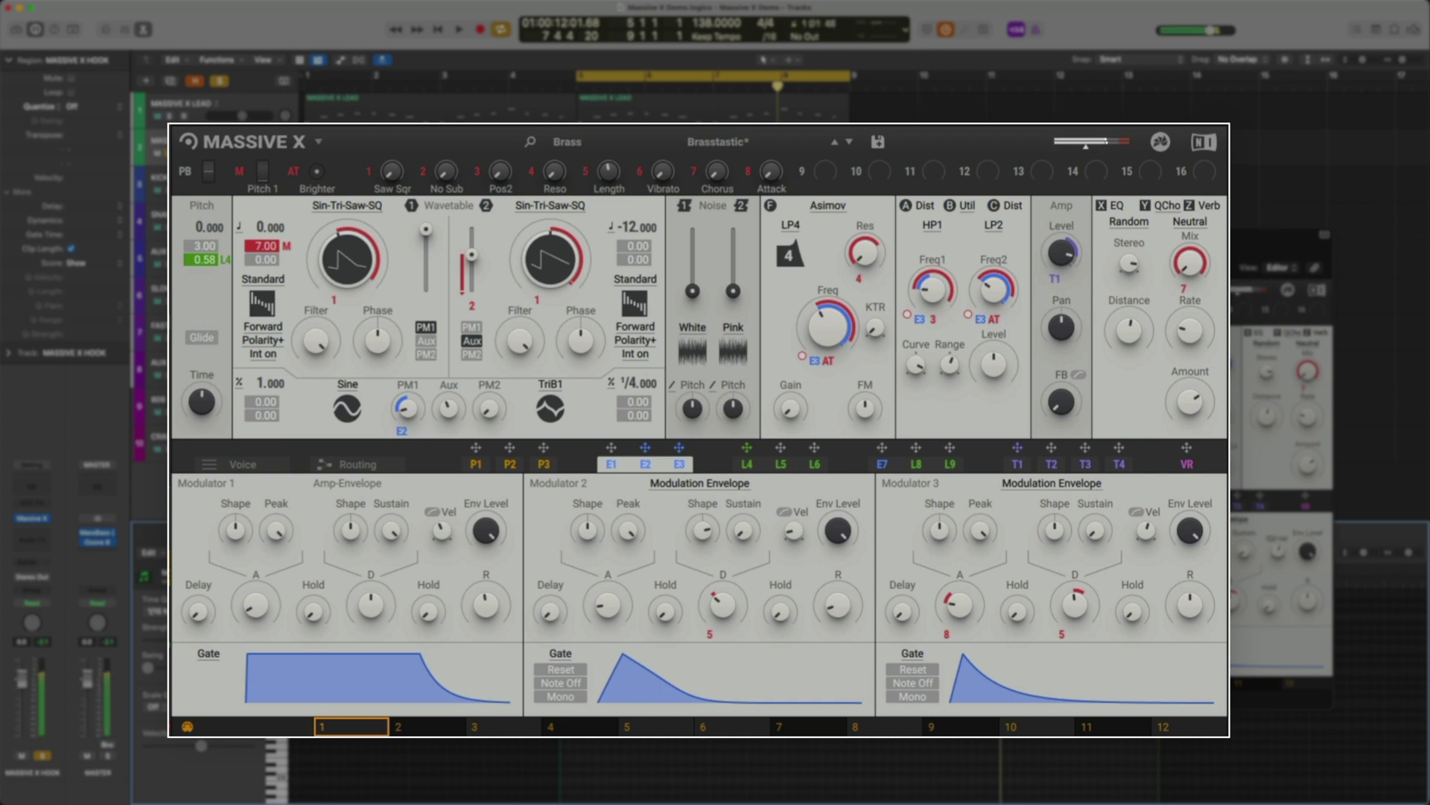
# Lower the Amp-Envelope R knob on Modulator 1 to about 432 ms.
pyautogui.moveTo(484, 613)
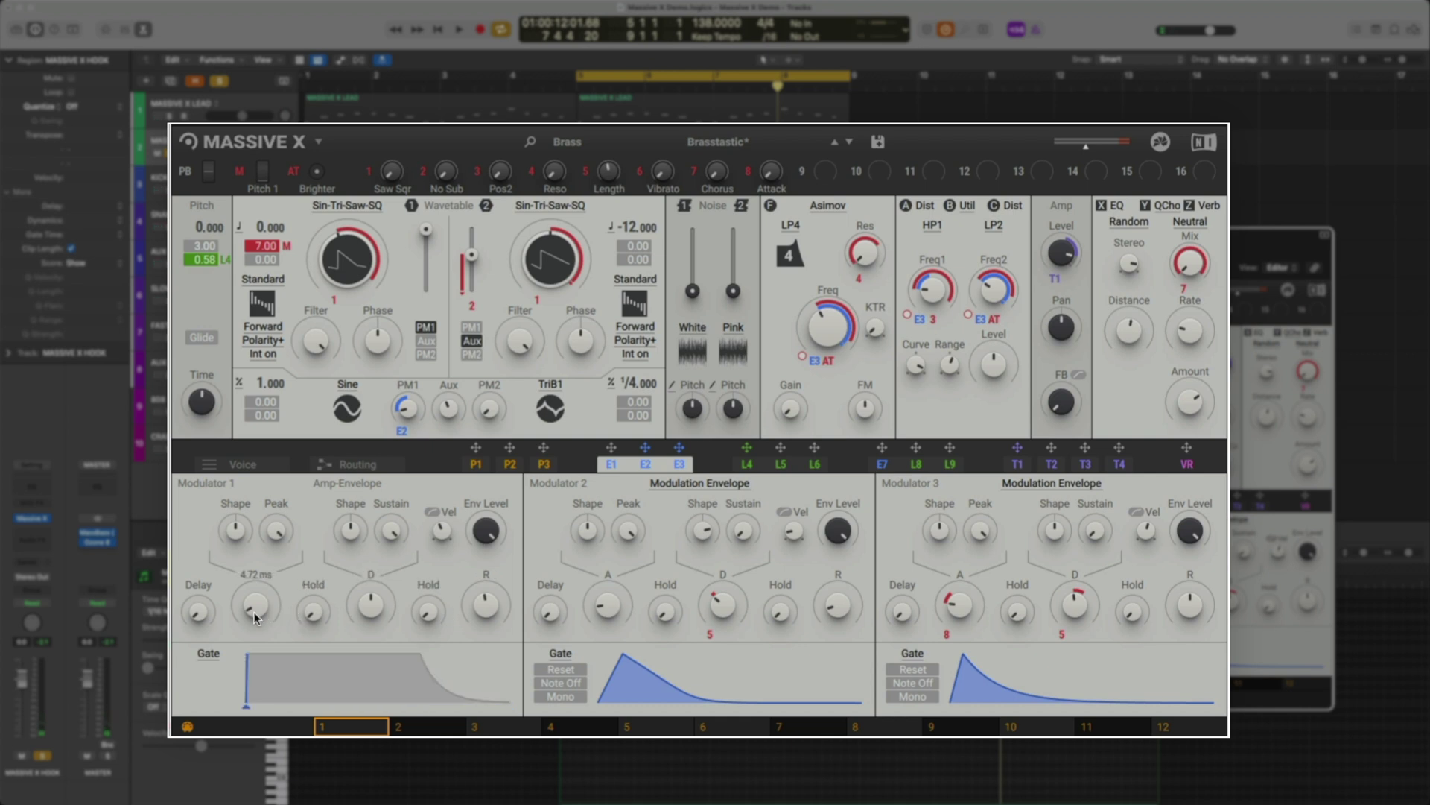
pyautogui.moveTo(199, 615)
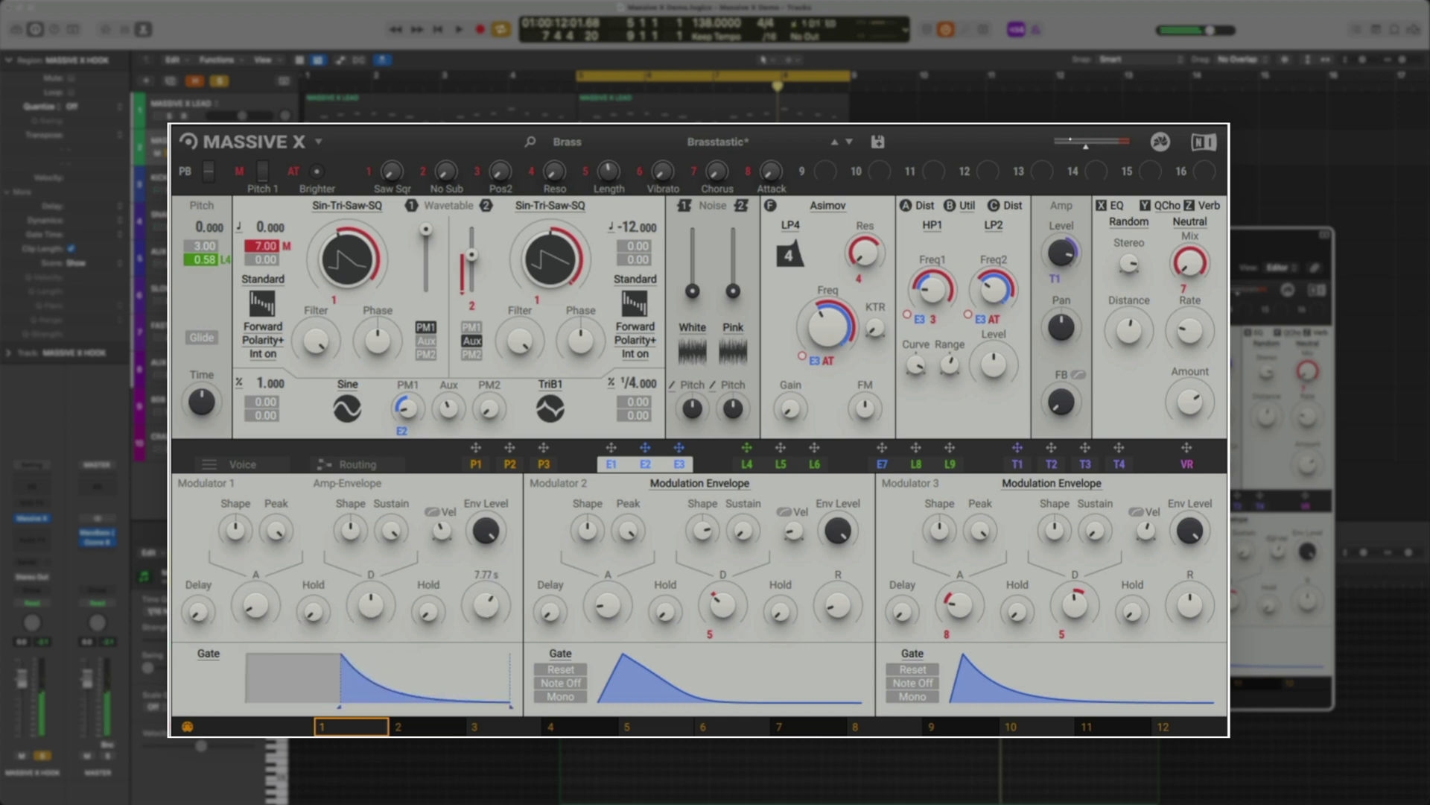
pyautogui.moveTo(485, 616); pyautogui.dragTo(484, 654)
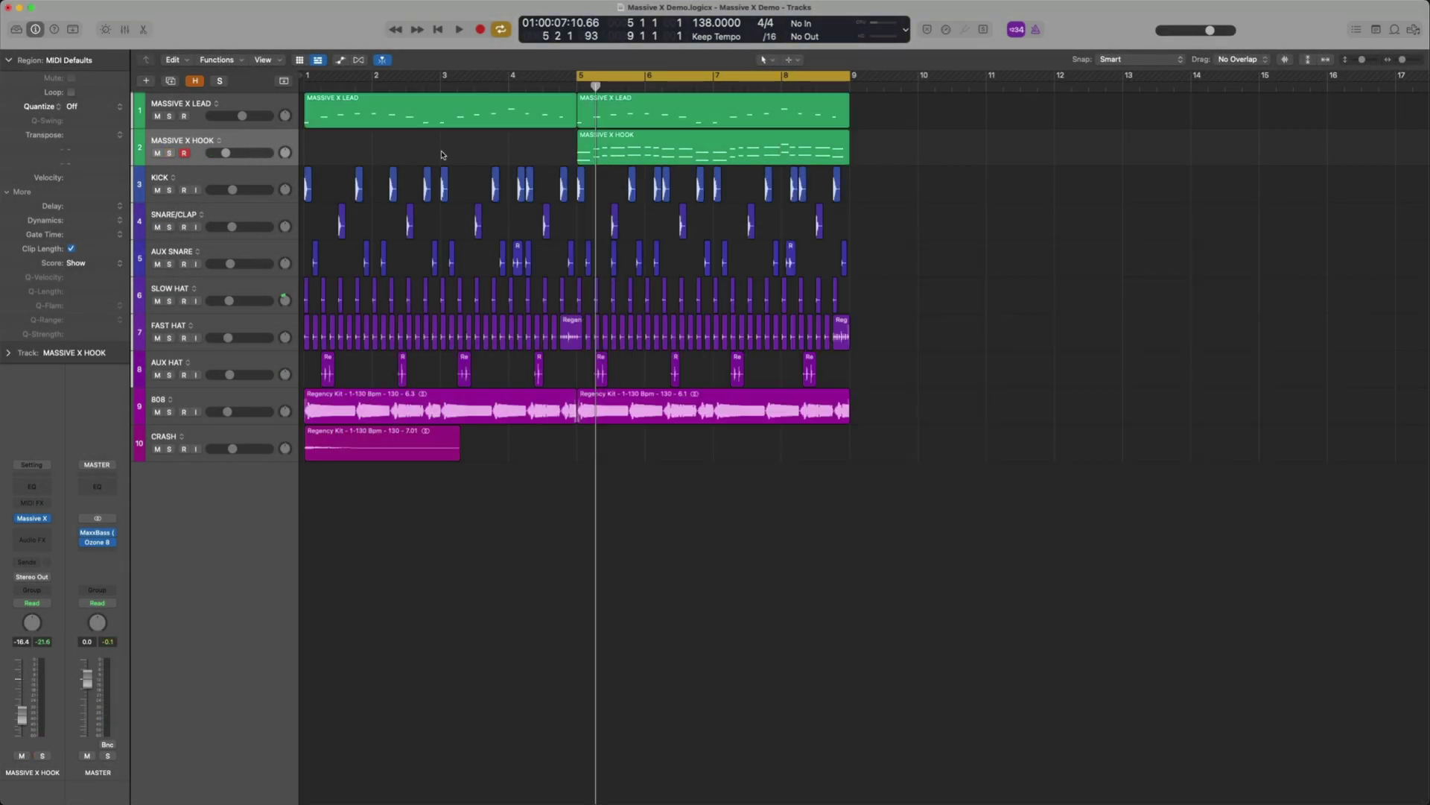
# Play the project and turn off the cycle loop.
pyautogui.press('space')
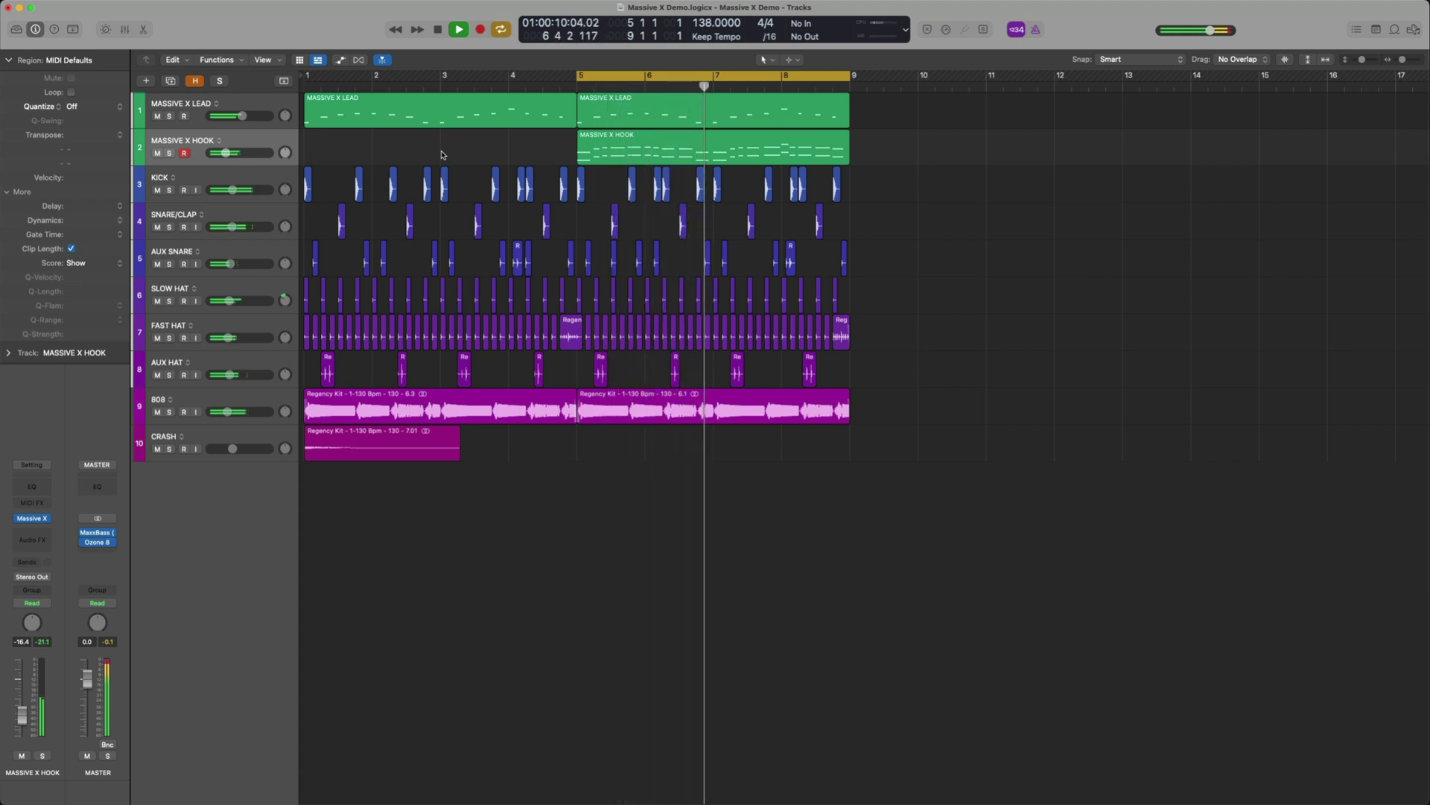
pyautogui.press('c')
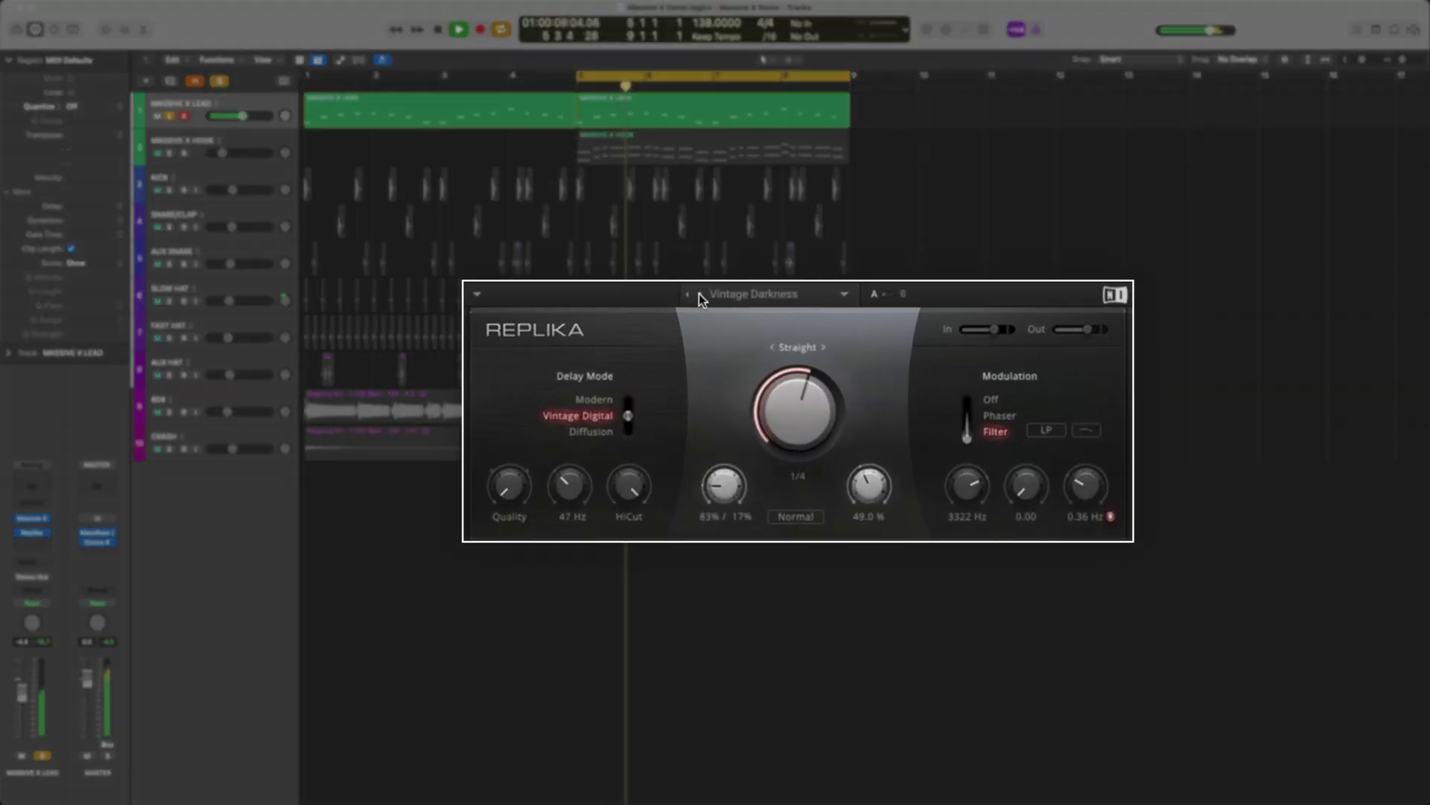
# Audition Replika presets during playback: Vintage Darkness, Classic Ping Pong, Boyz, Sigma Draconis, Warm Voc Delay, Hunter.
pyautogui.click(699, 295)
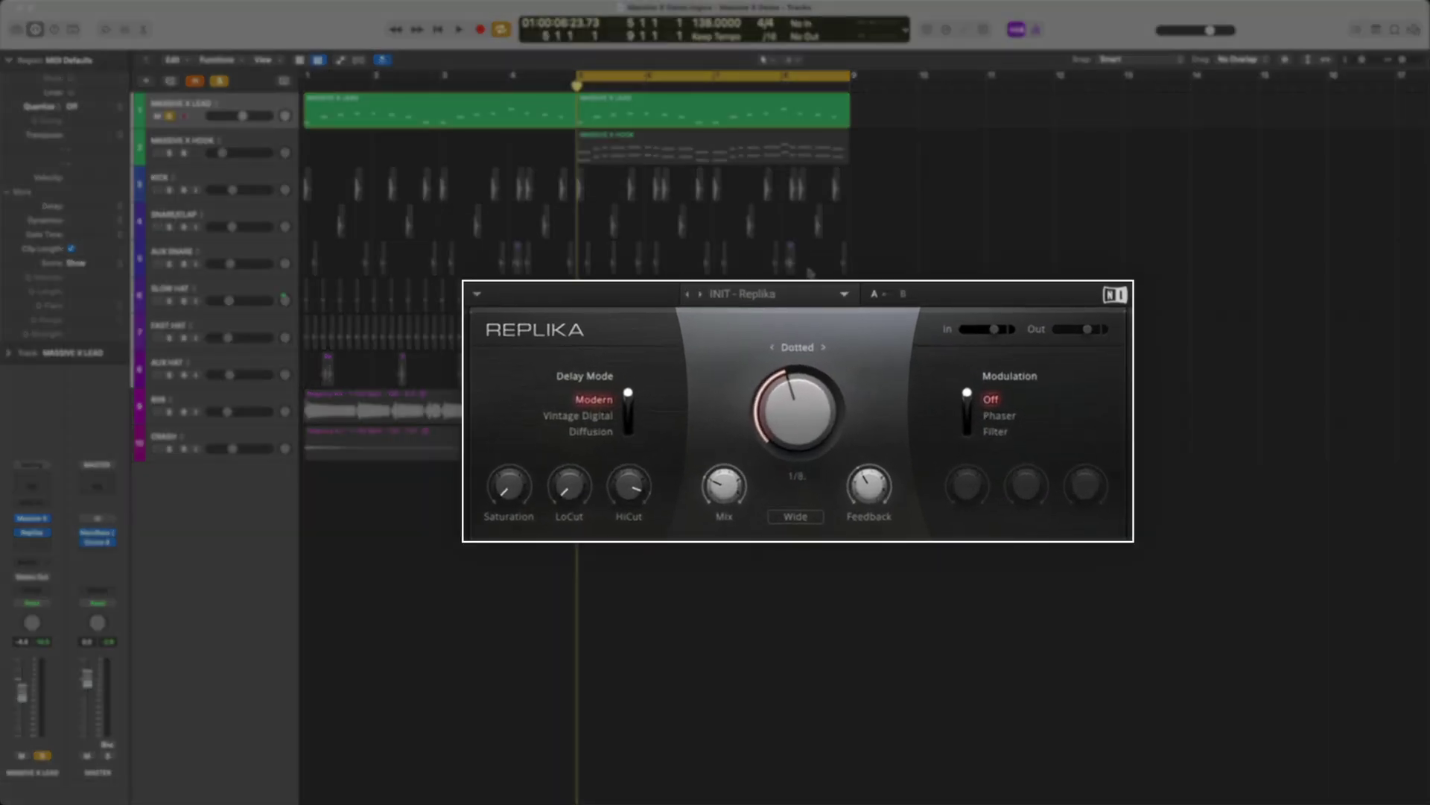
pyautogui.press('space')
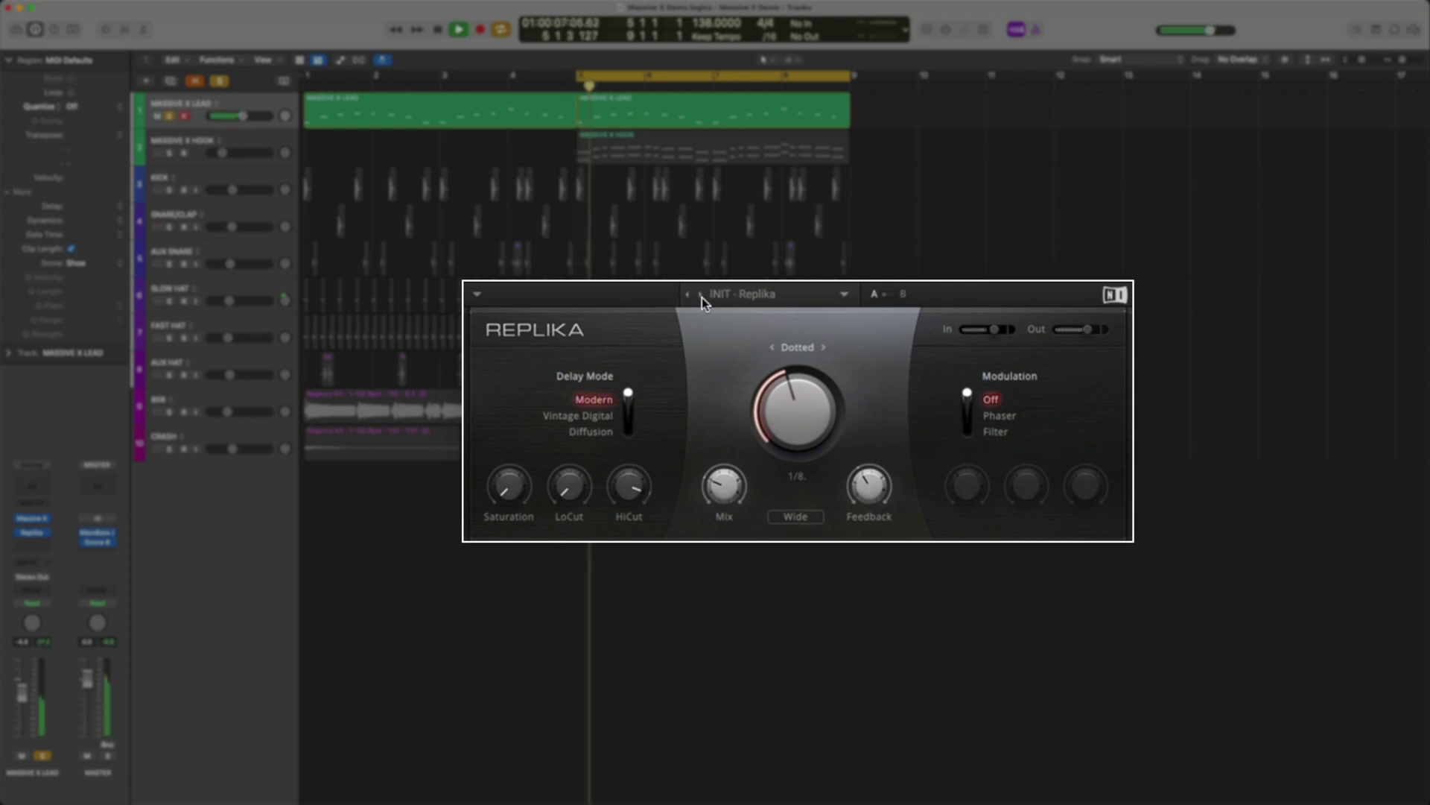
pyautogui.click(699, 295)
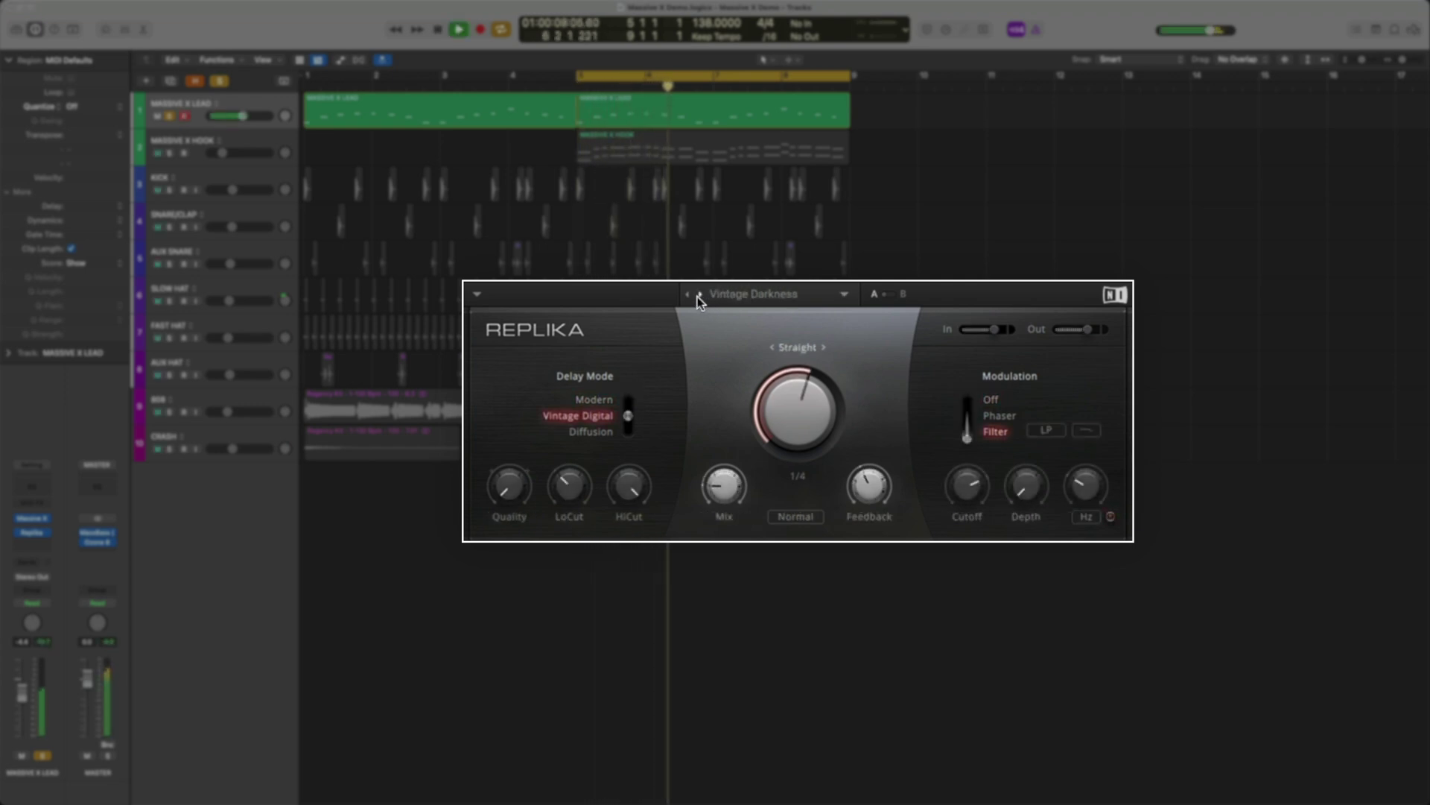
pyautogui.click(698, 295)
pyautogui.click(698, 296)
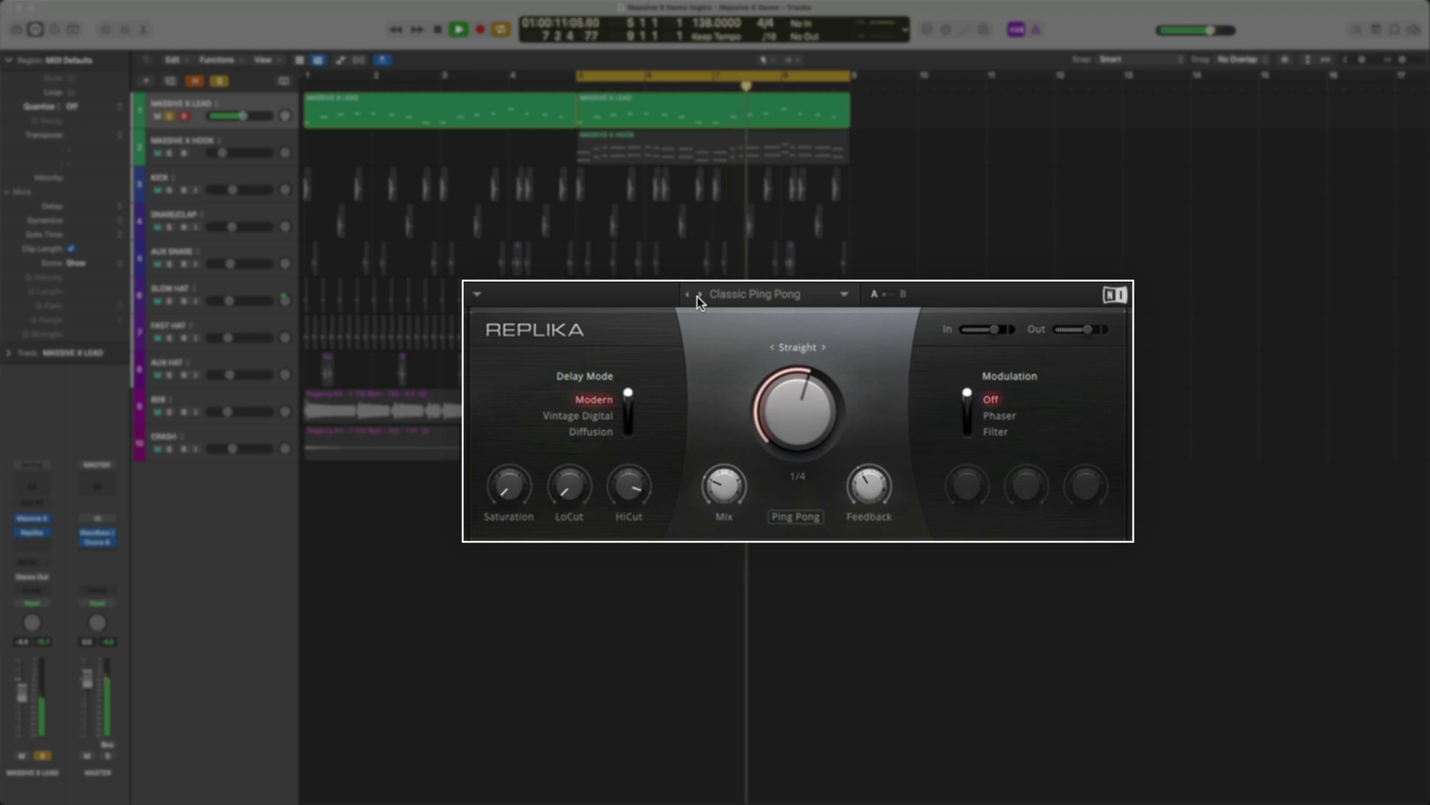
pyautogui.click(699, 295)
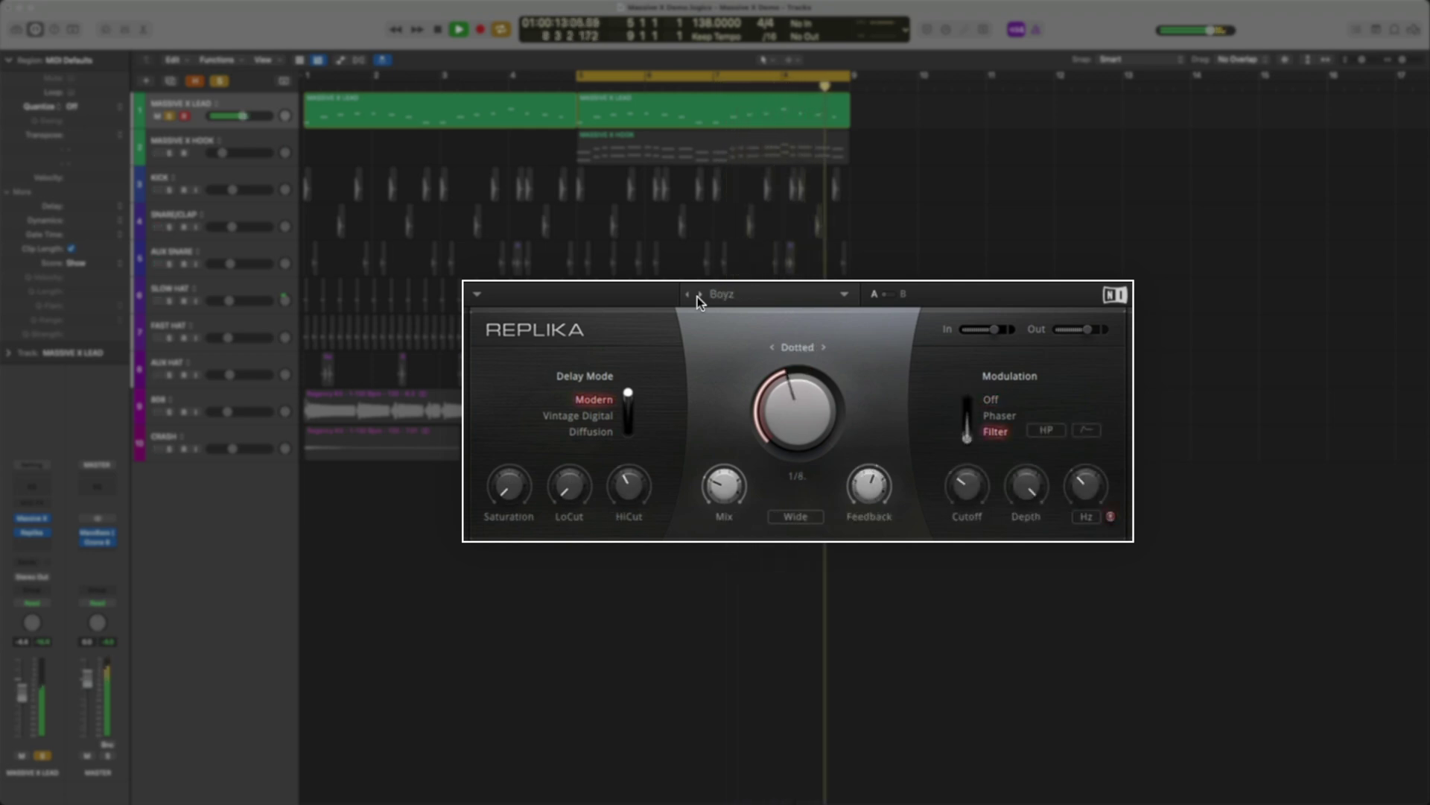
pyautogui.click(699, 295)
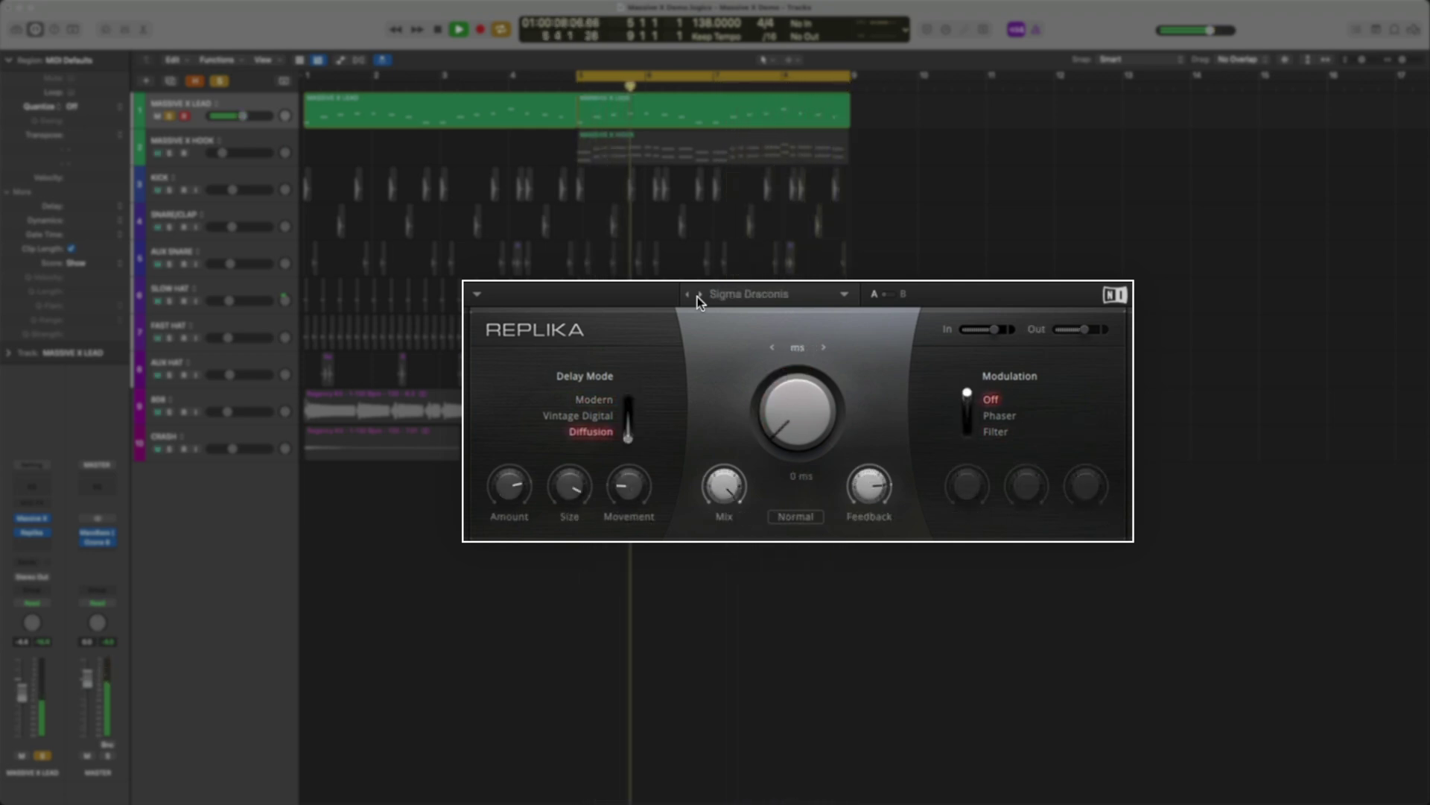
pyautogui.click(699, 295)
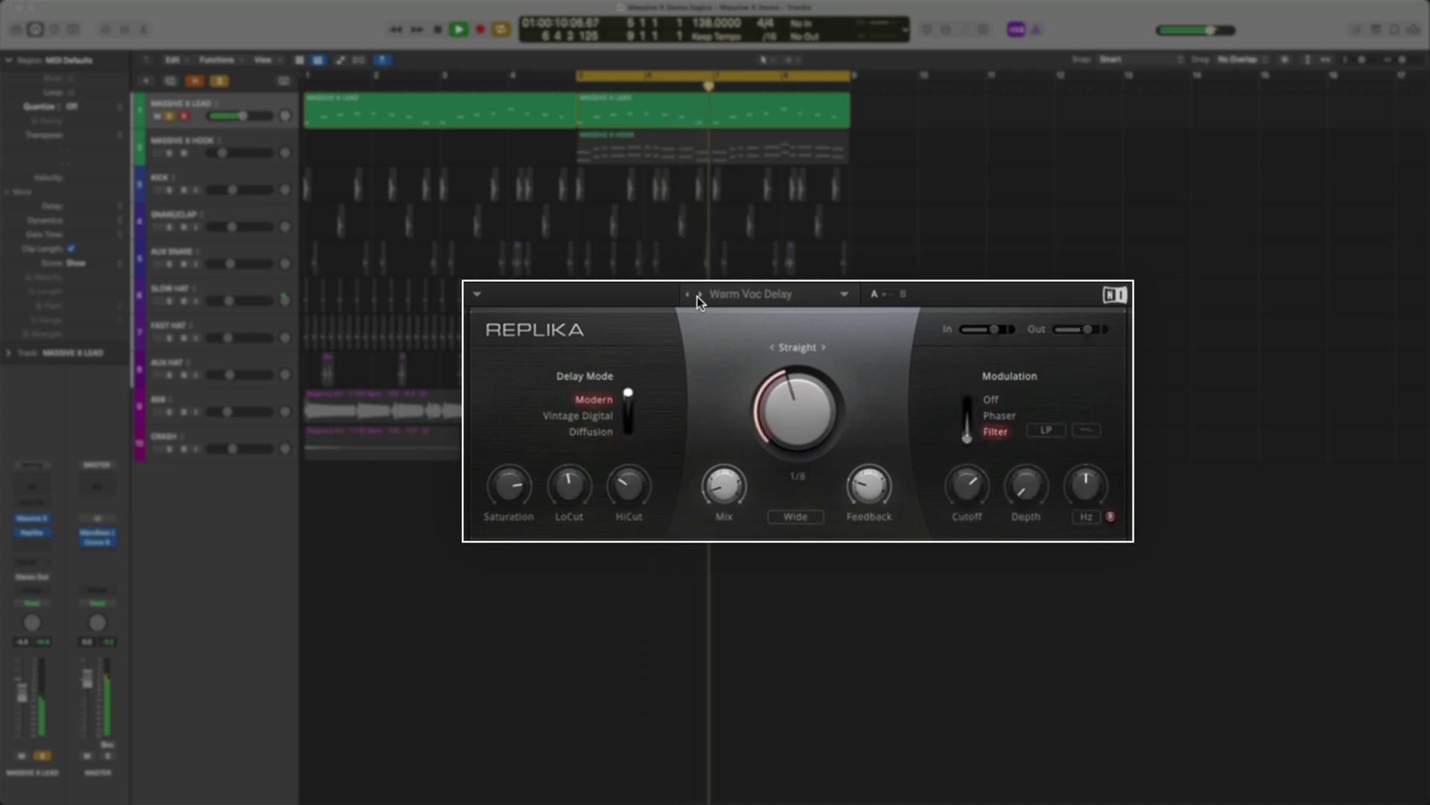
pyautogui.click(698, 295)
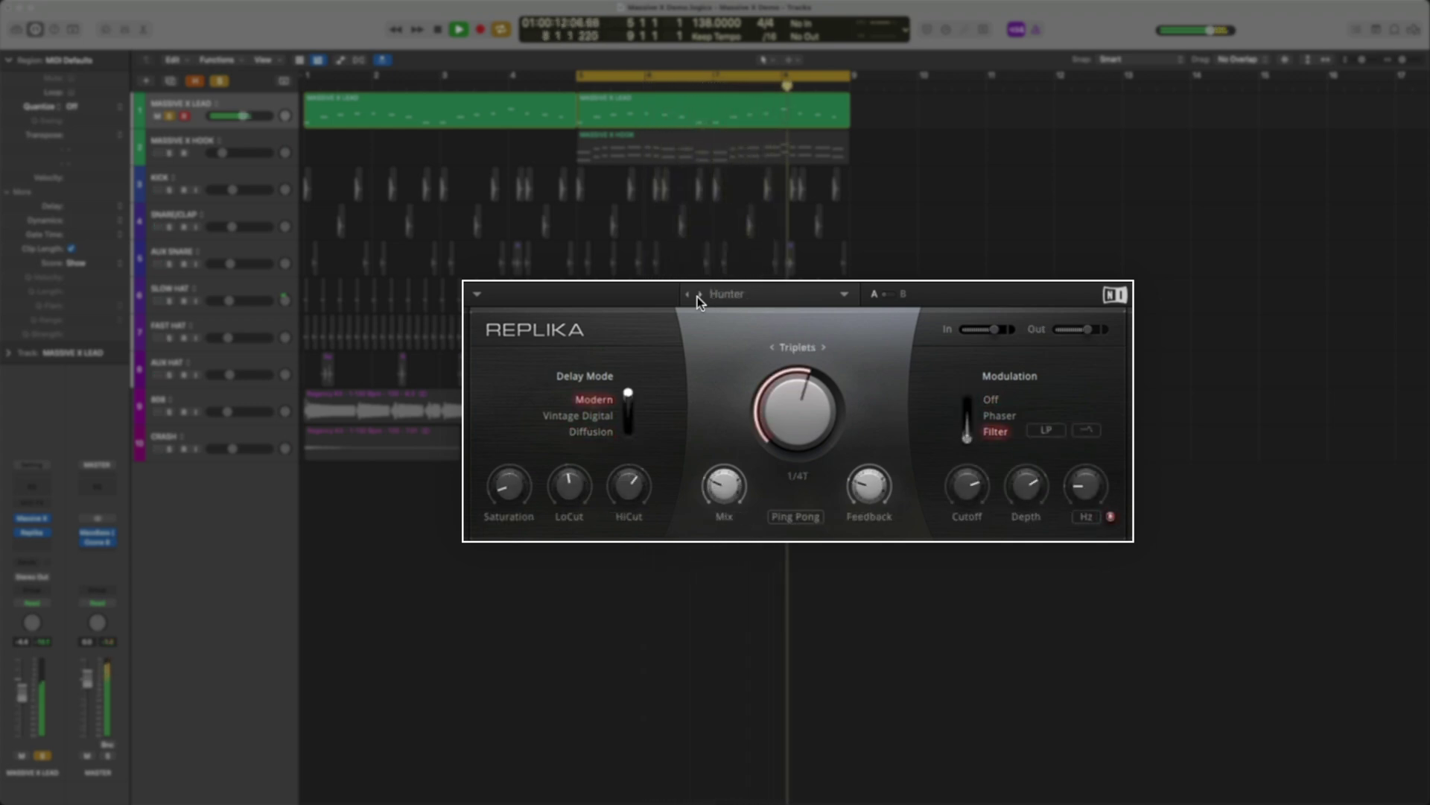
# Stop playback and load the Stereo Ruler preset from Replika's factory presets.
pyautogui.press('space')
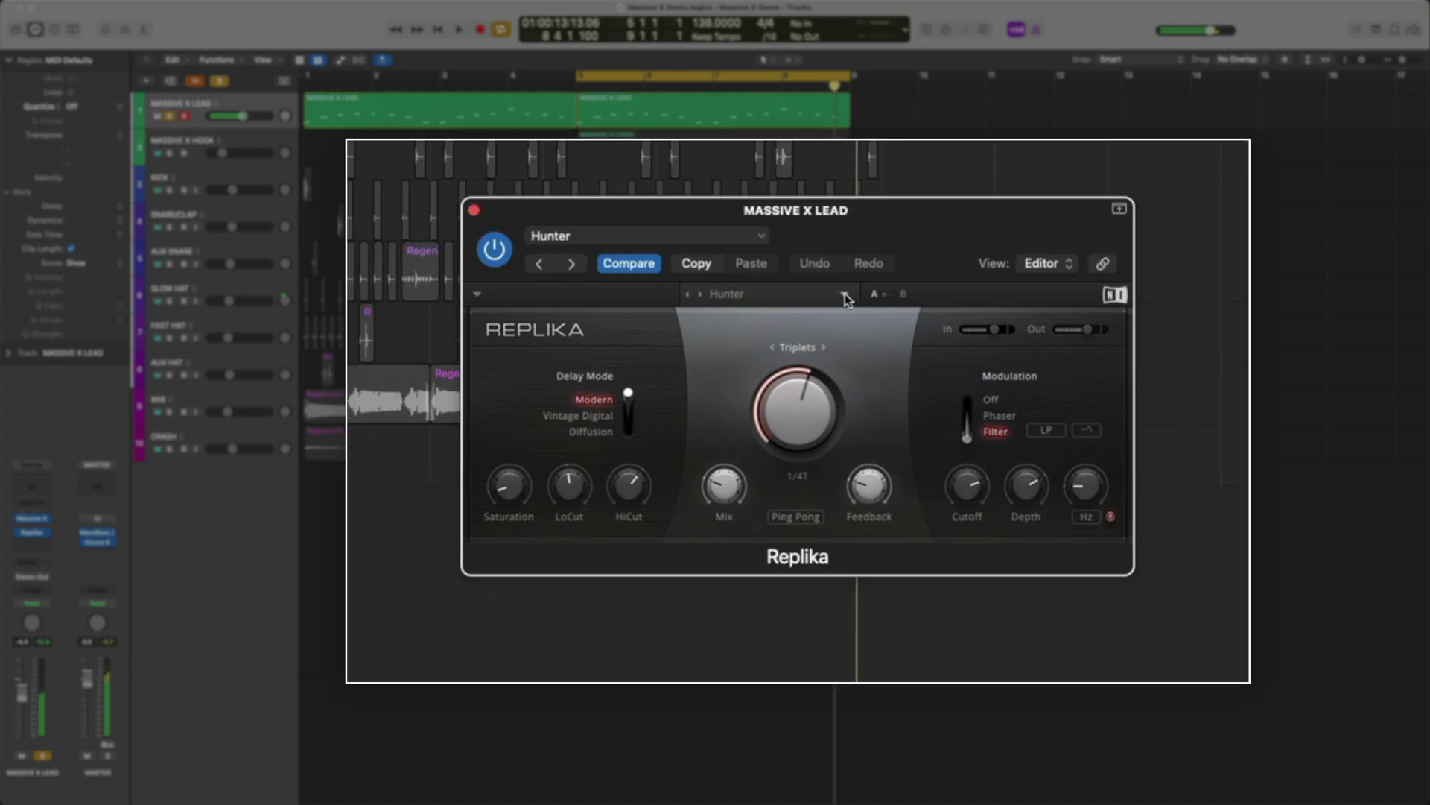
pyautogui.click(845, 294)
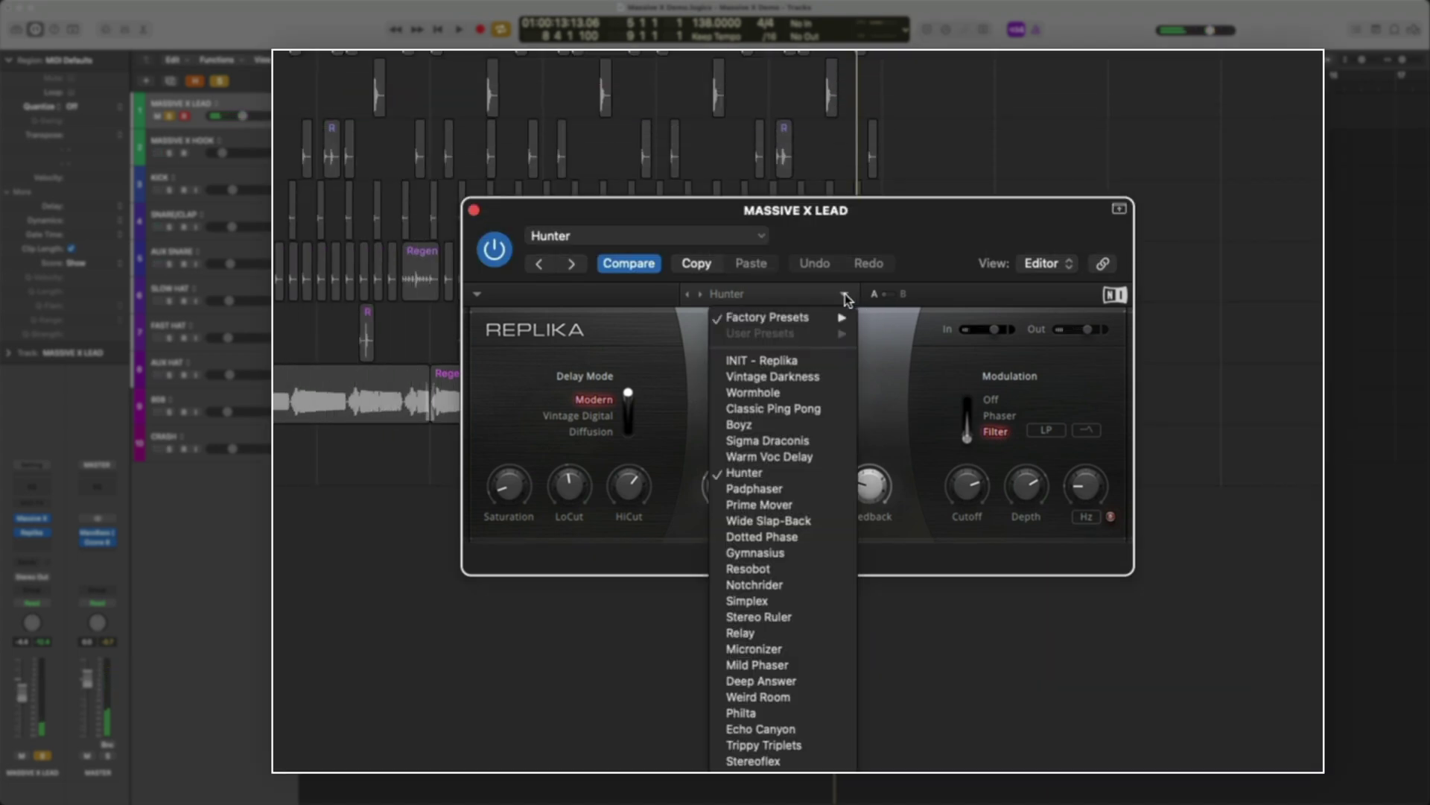
pyautogui.click(827, 617)
# During playback, adjust Stereo Ruler's phaser modulation Rate and set the Mix to about 80% / 20%.
pyautogui.press('space')
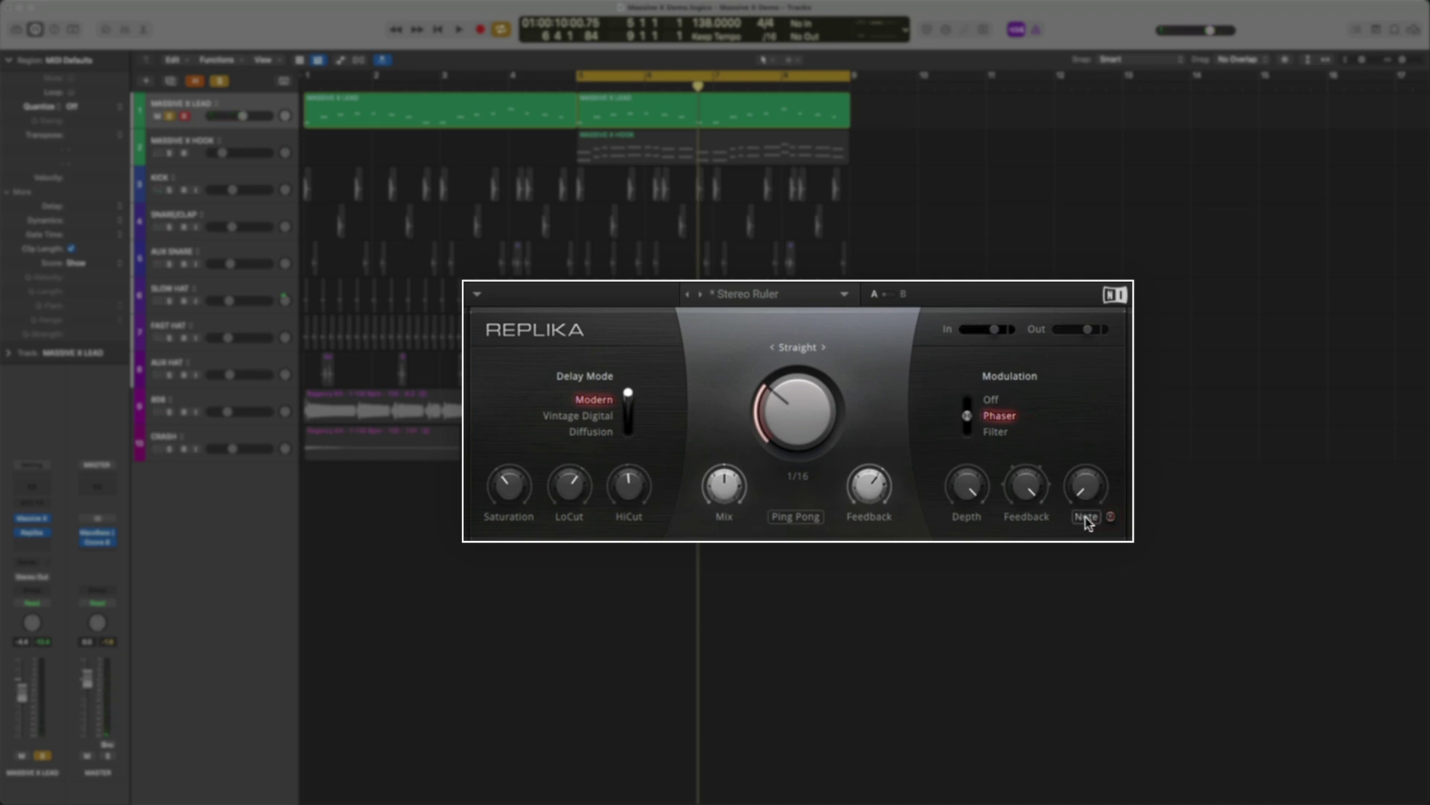
pyautogui.press('space')
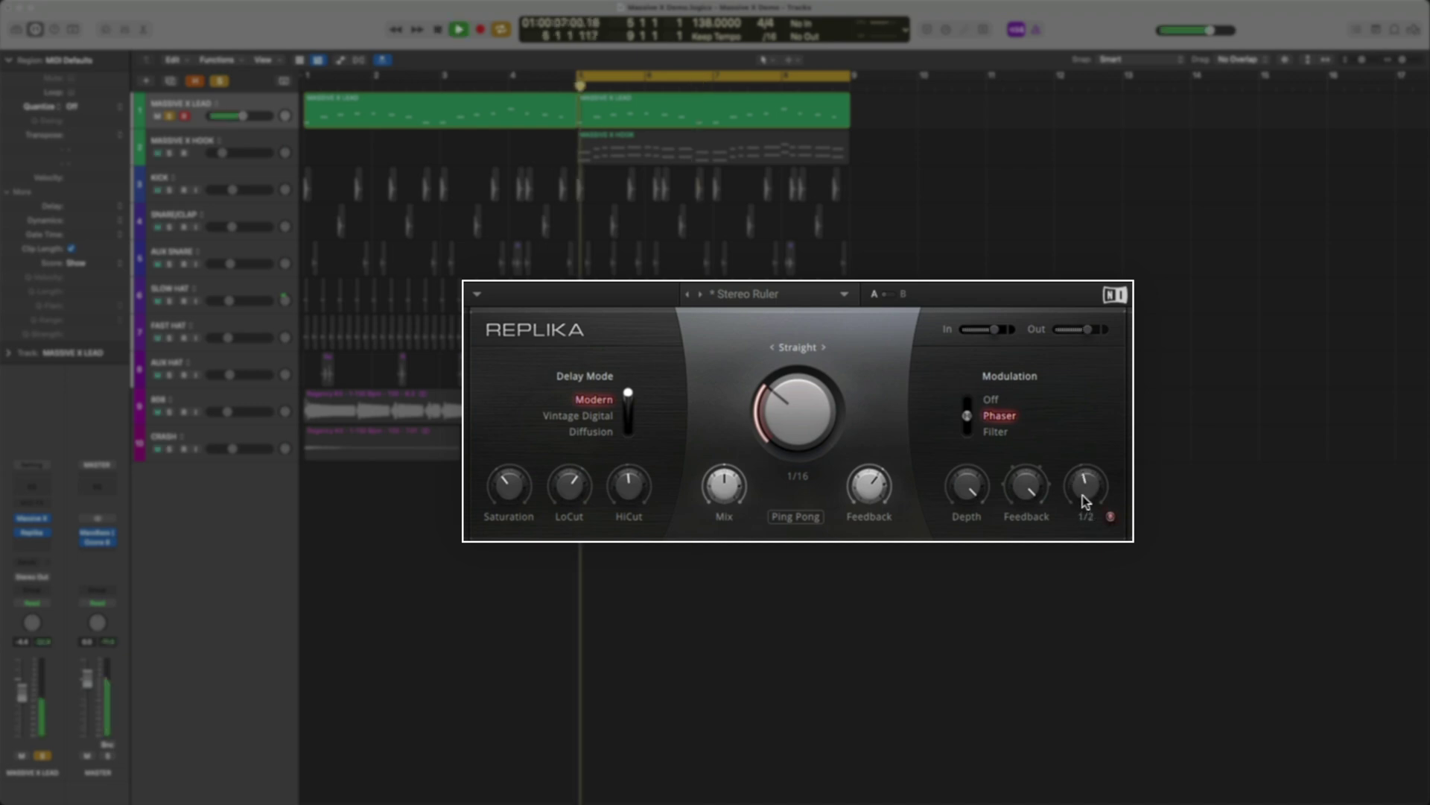
pyautogui.moveTo(1084, 489); pyautogui.dragTo(1084, 481)
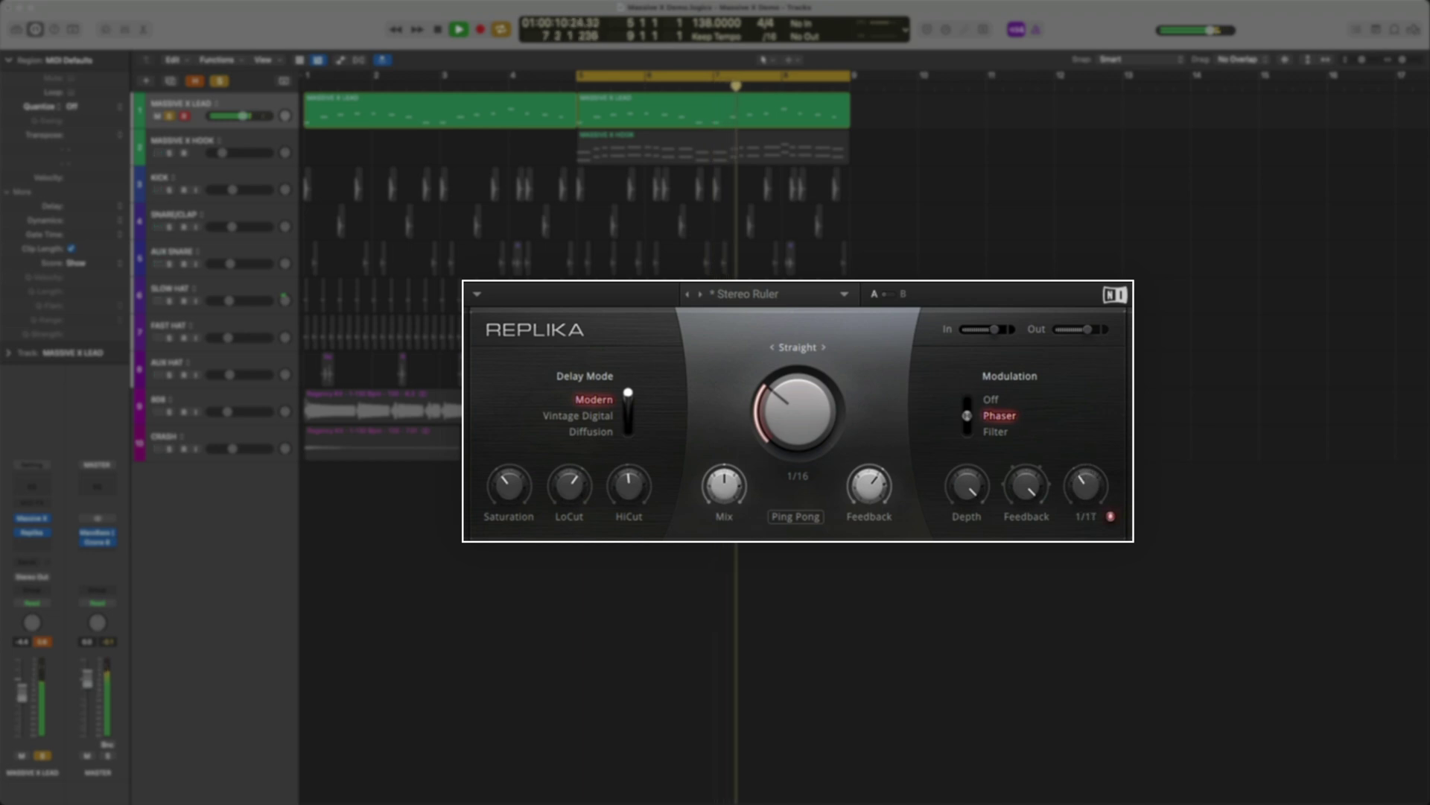
pyautogui.moveTo(1084, 481); pyautogui.dragTo(1090, 492)
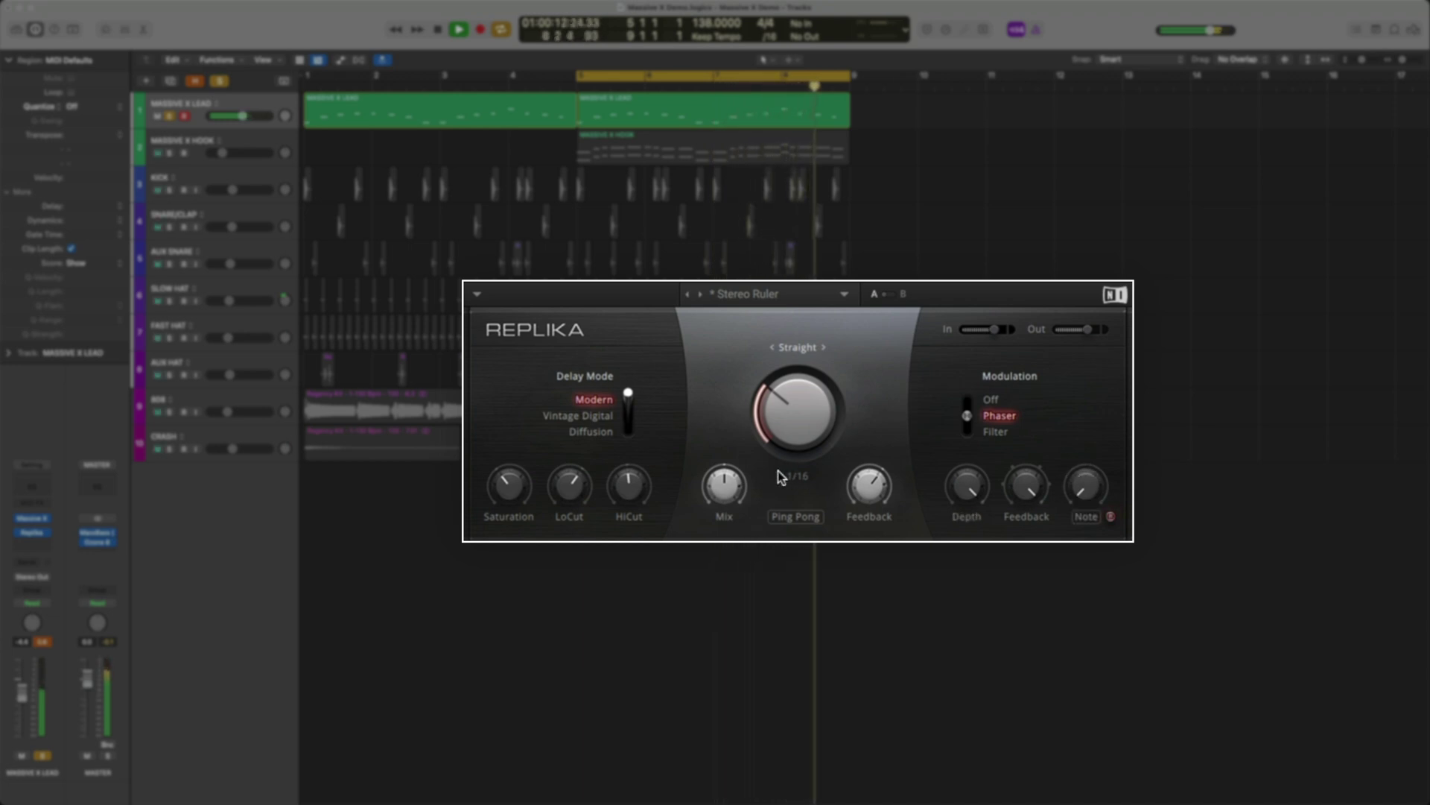
pyautogui.moveTo(724, 486); pyautogui.dragTo(724, 447)
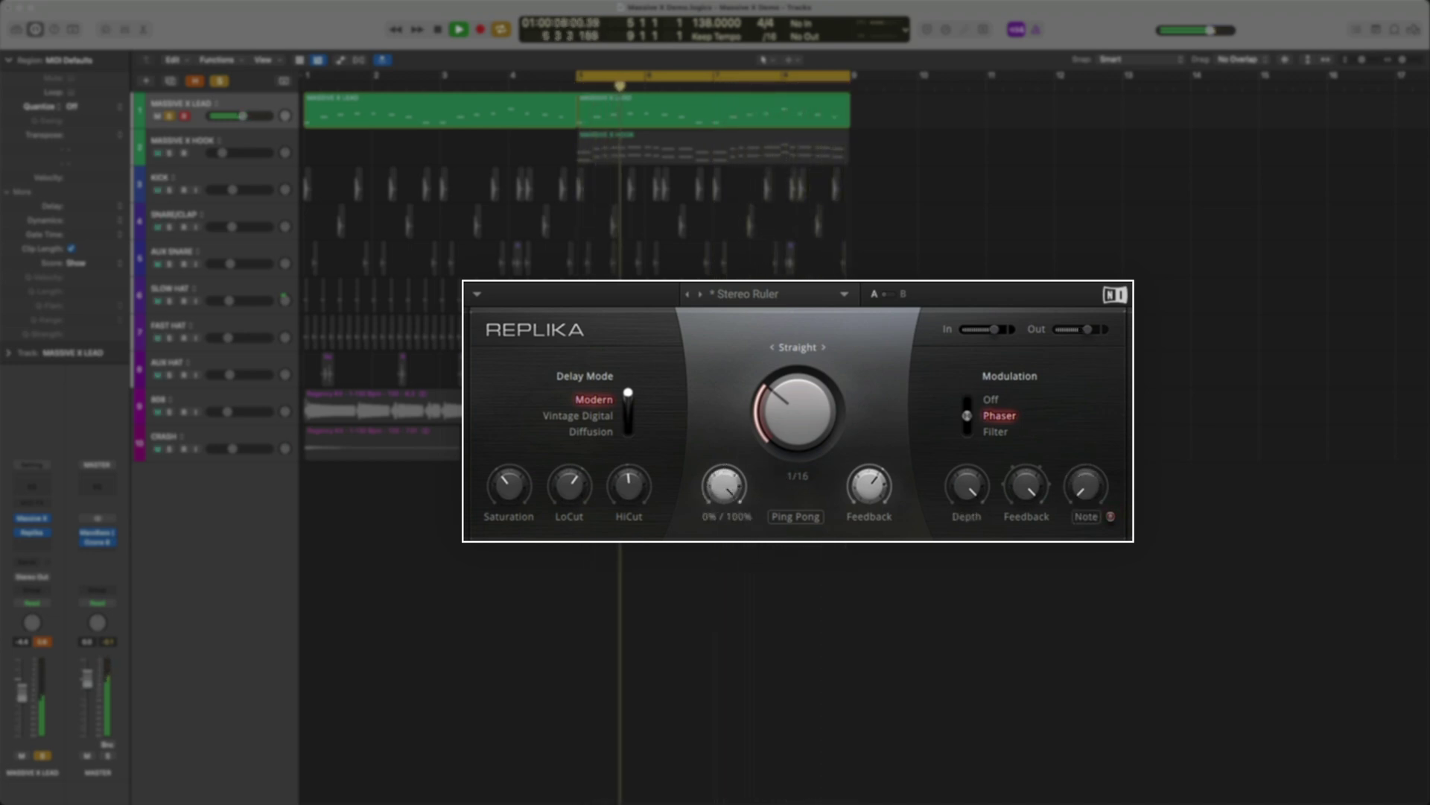
pyautogui.moveTo(724, 447); pyautogui.dragTo(724, 511)
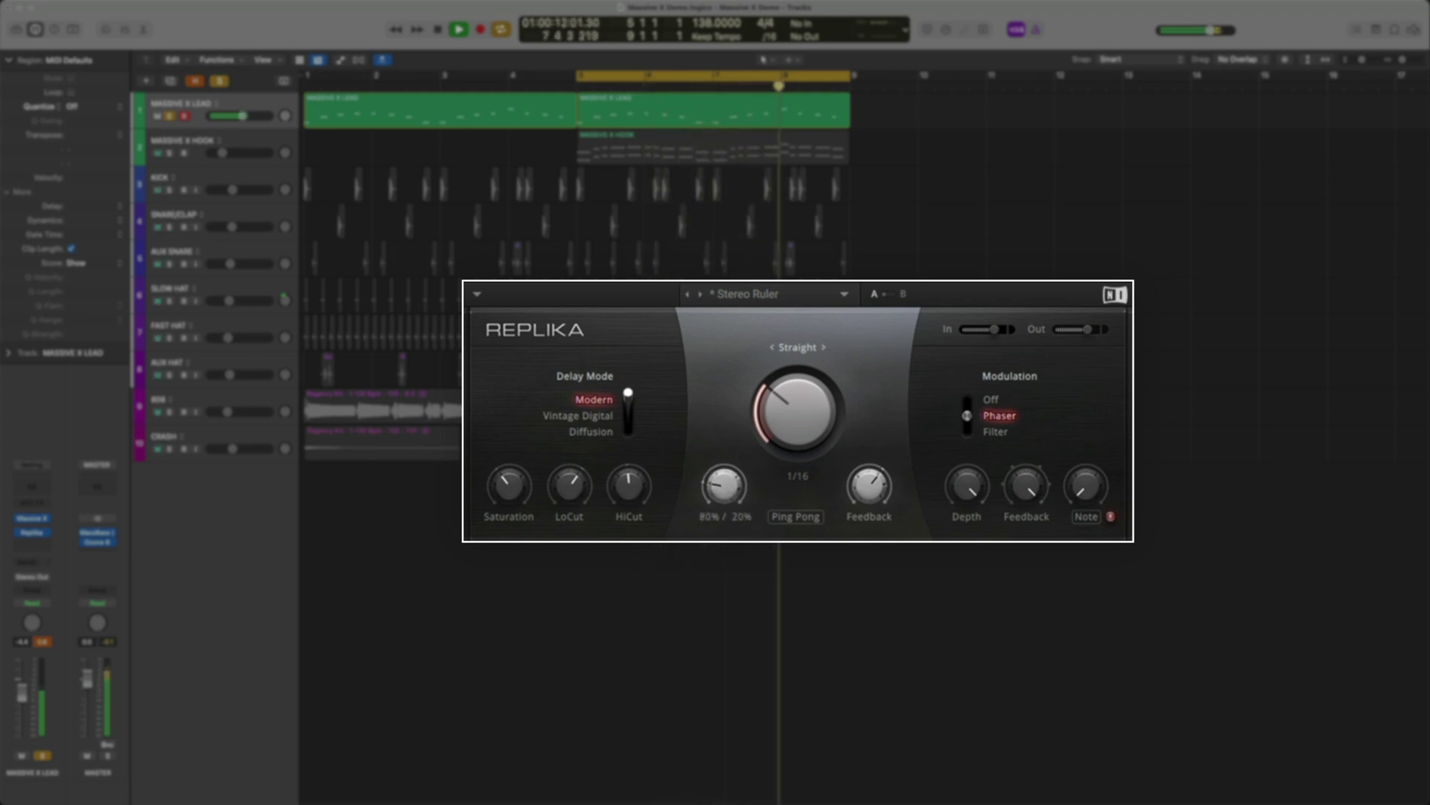
pyautogui.press('space')
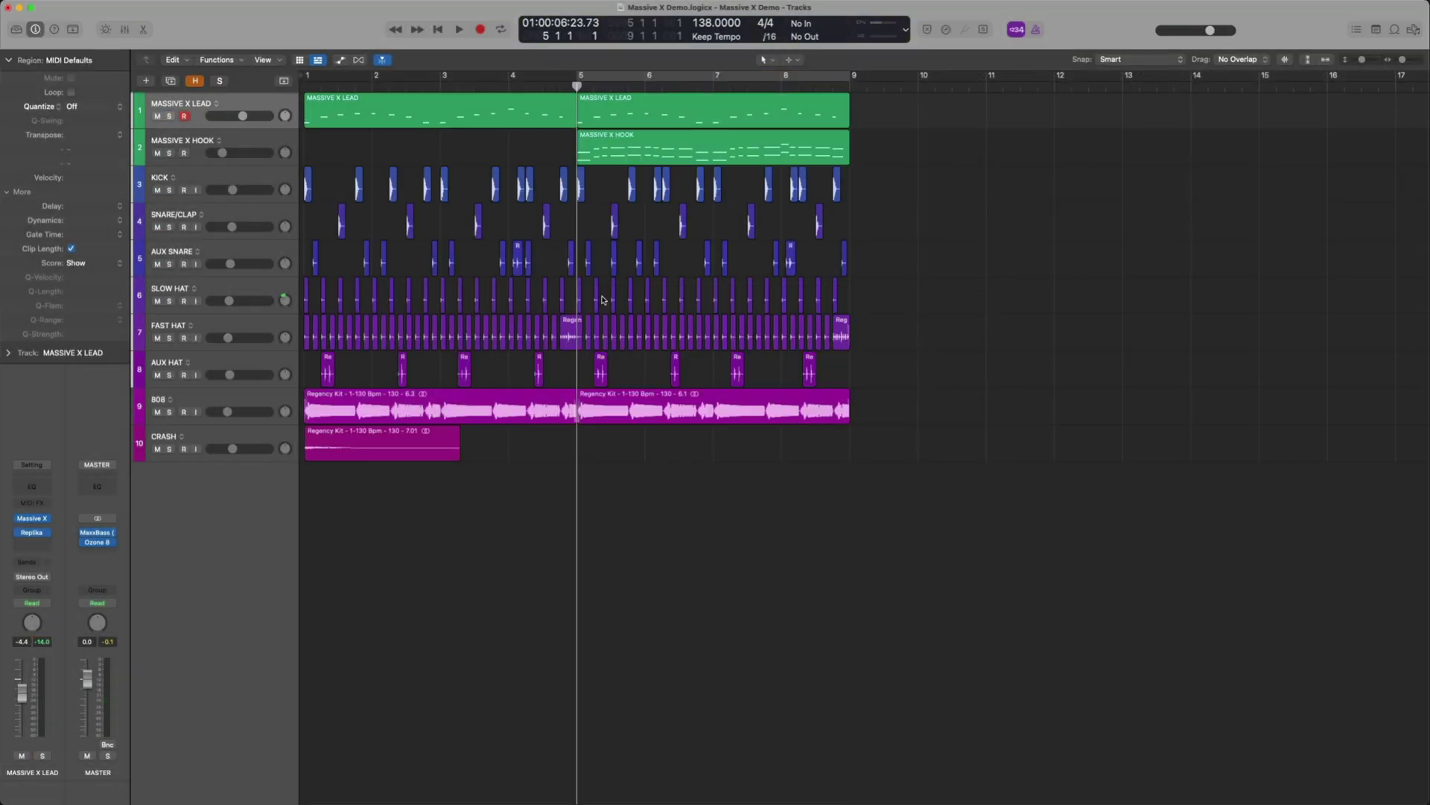
# Select the MASSIVE X HOOK region, cycle bars 5–9 over it, and solo the hook track.
pyautogui.press('space')
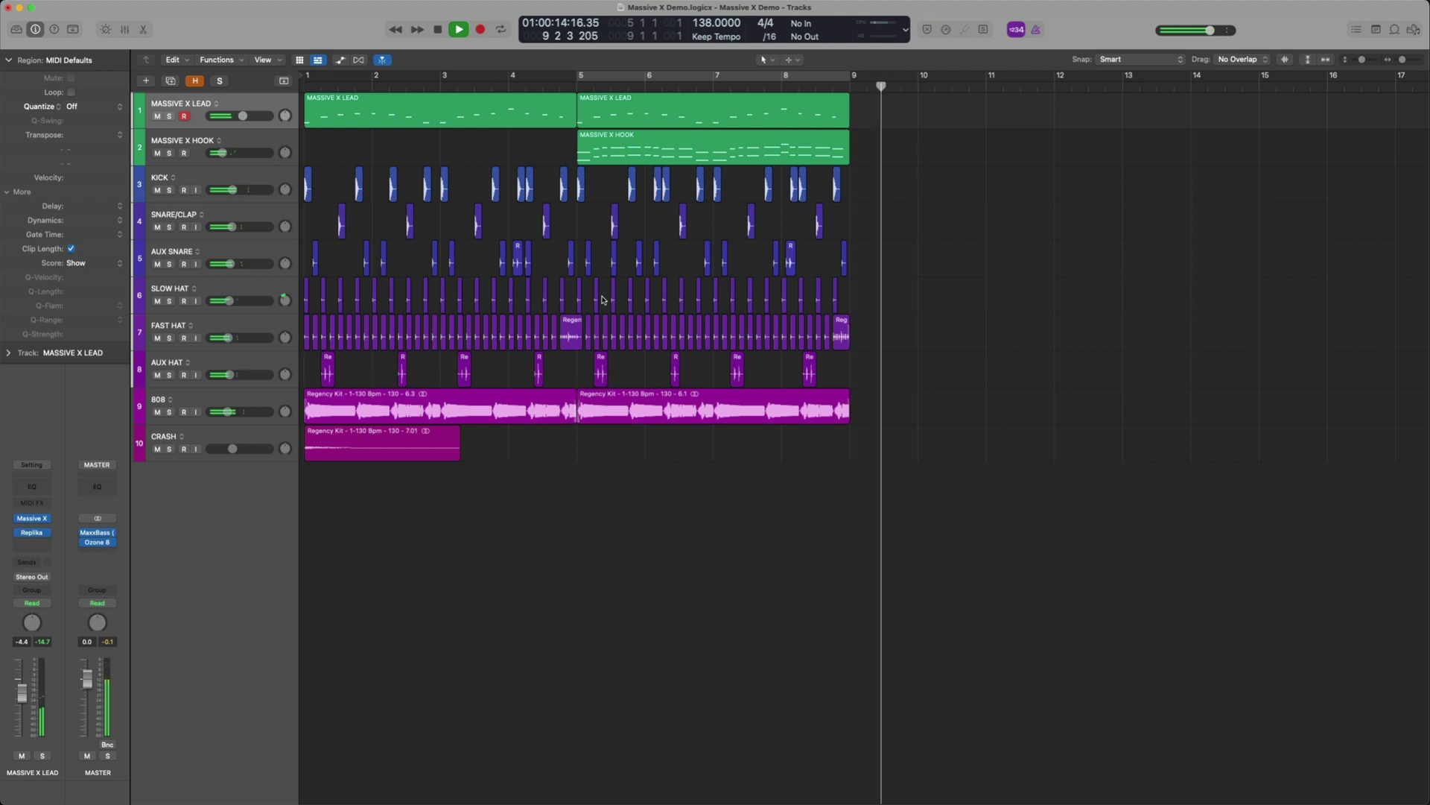
pyautogui.click(580, 146)
pyautogui.press('super+u')
pyautogui.press('s')
pyautogui.press('space')
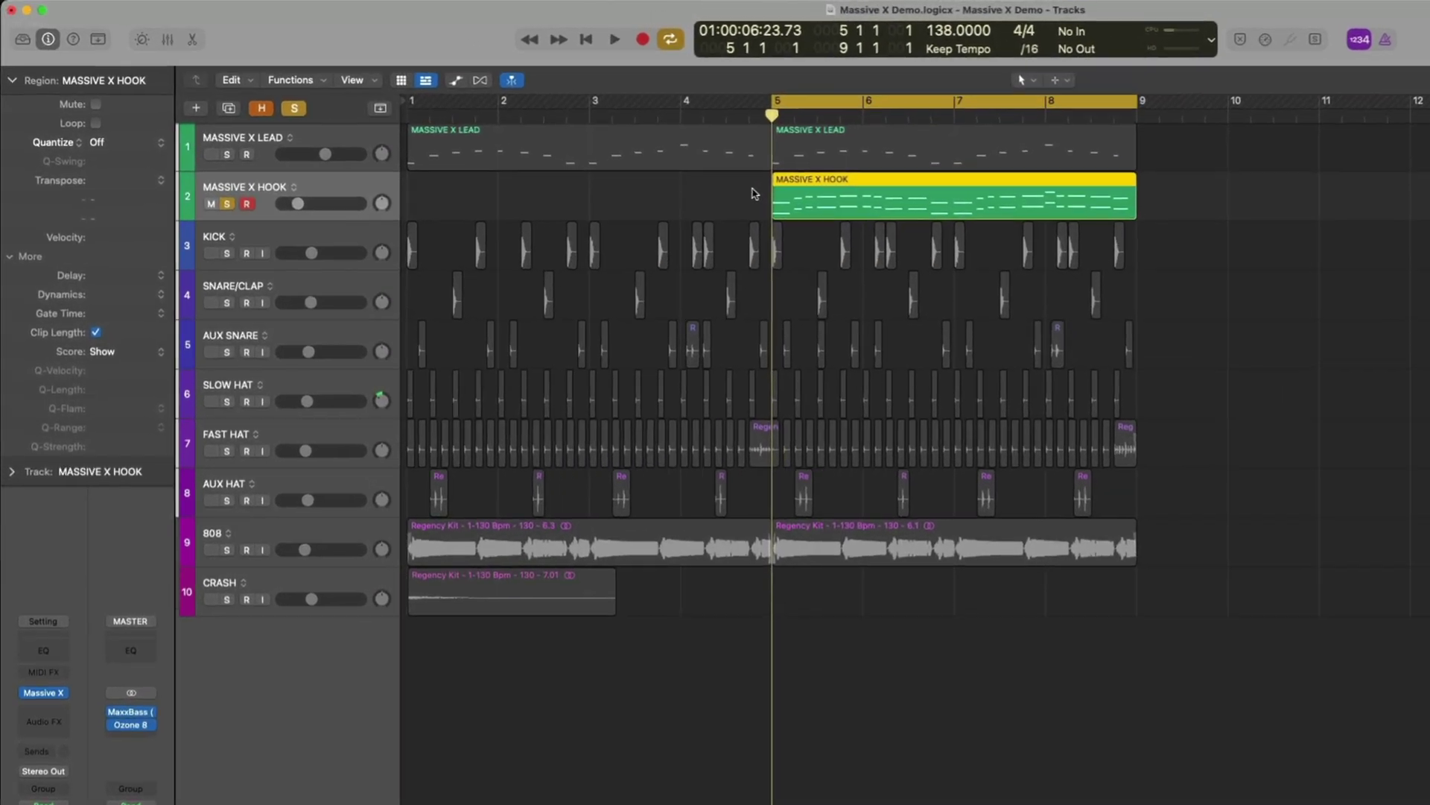
# Split off the hook's start, mute the main part, and add Replika's Weird Room preset with Size raised.
pyautogui.moveTo(834, 214); pyautogui.dragTo(833, 216)
pyautogui.hotkey('ctrl', 'm')
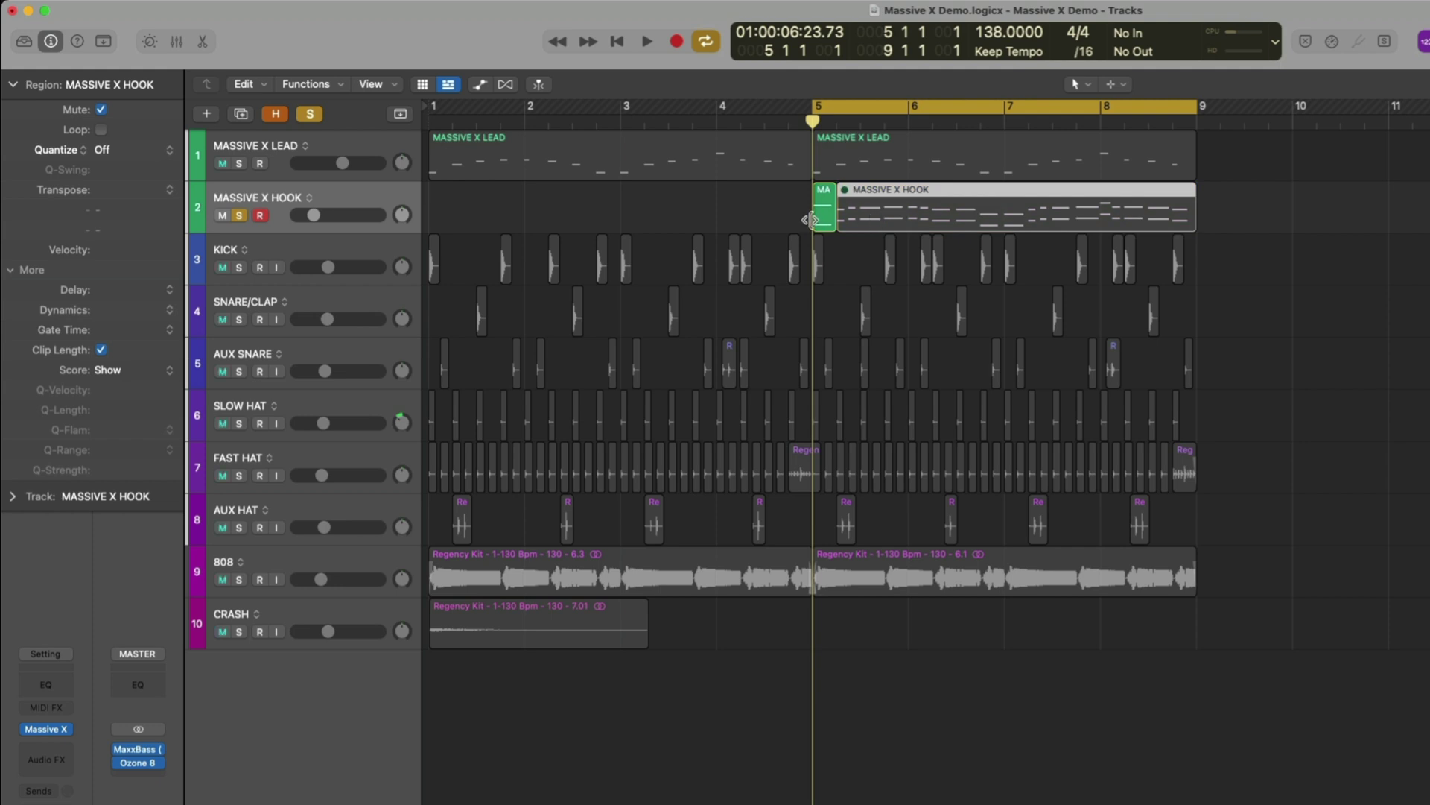
pyautogui.press('space')
pyautogui.press('space')
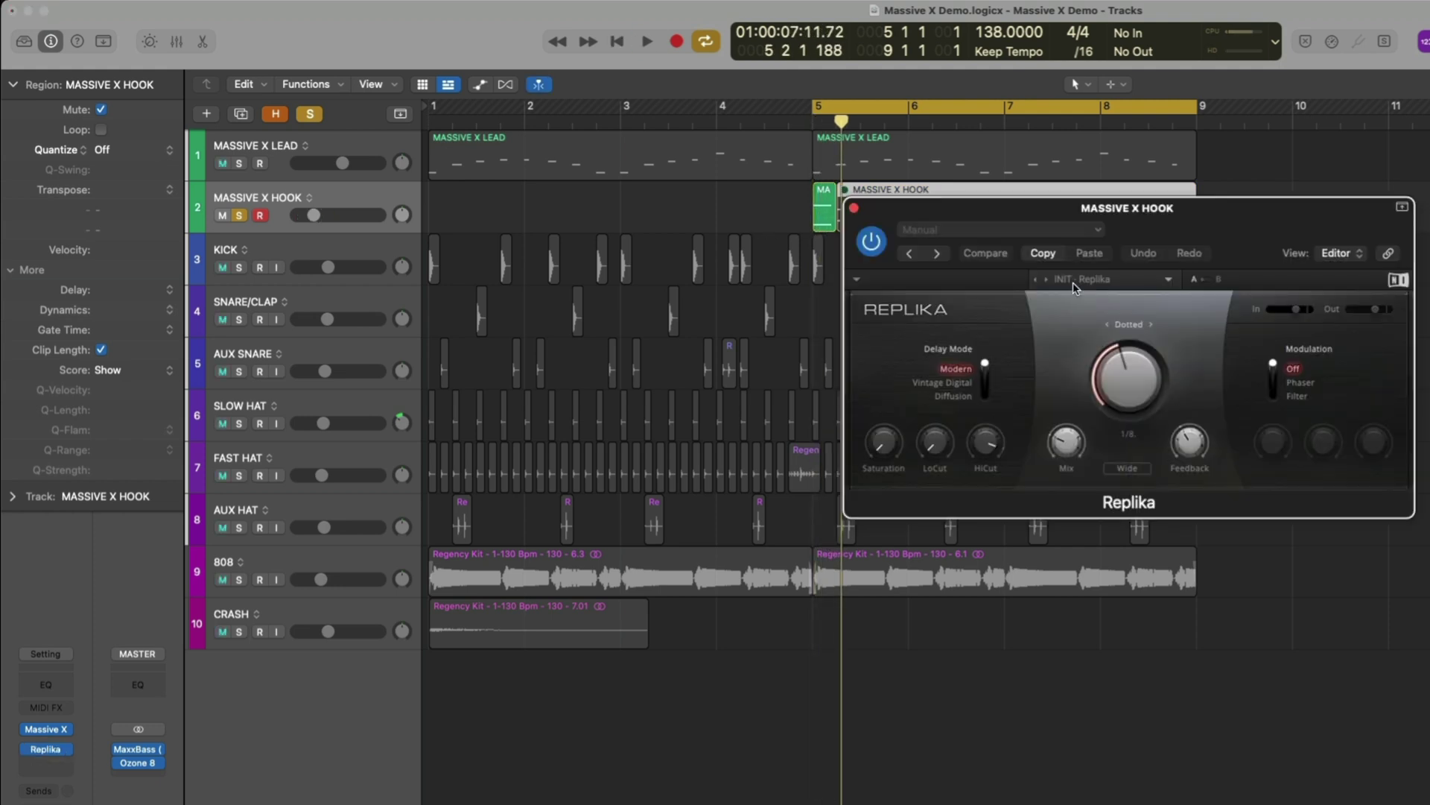
pyautogui.click(1076, 280)
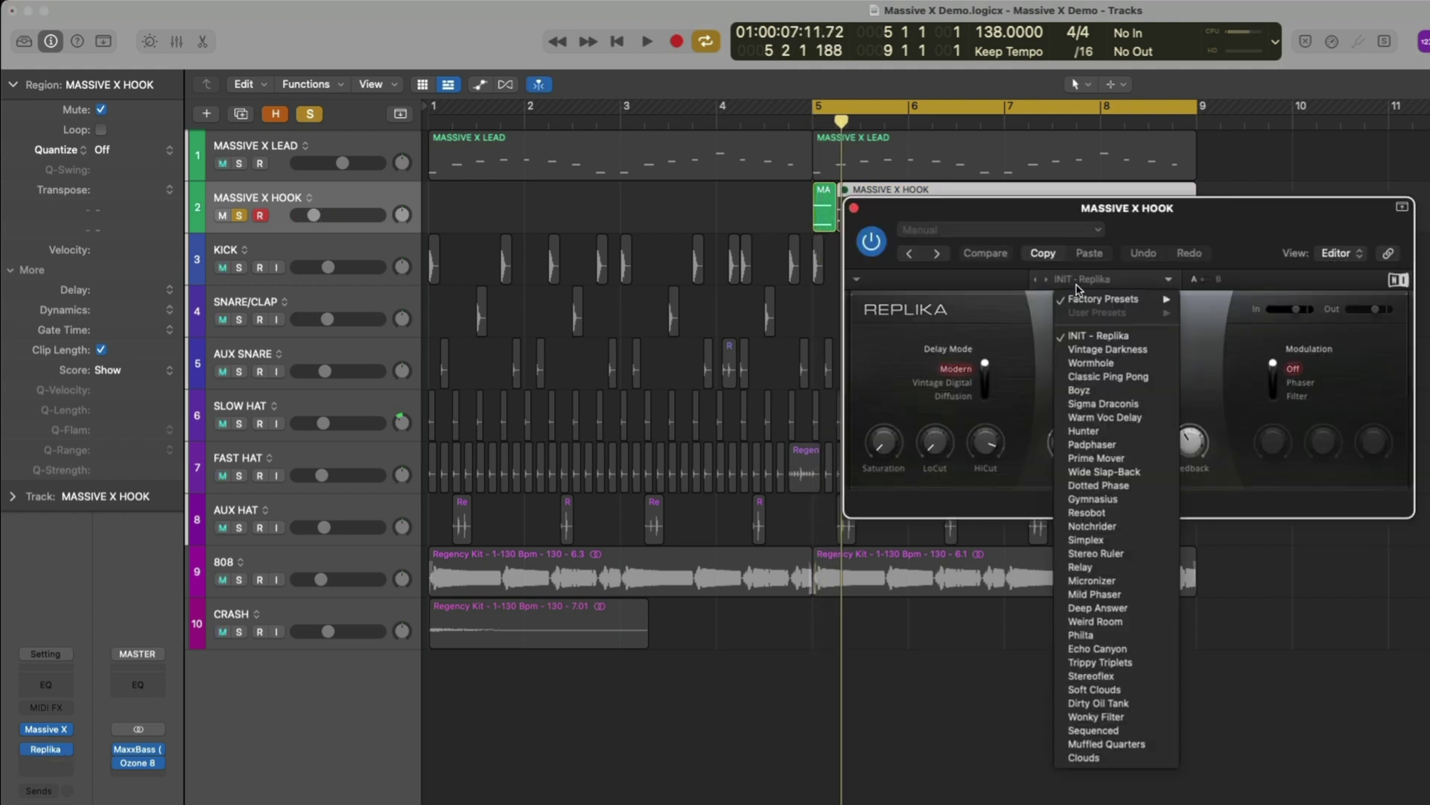
pyautogui.click(1138, 624)
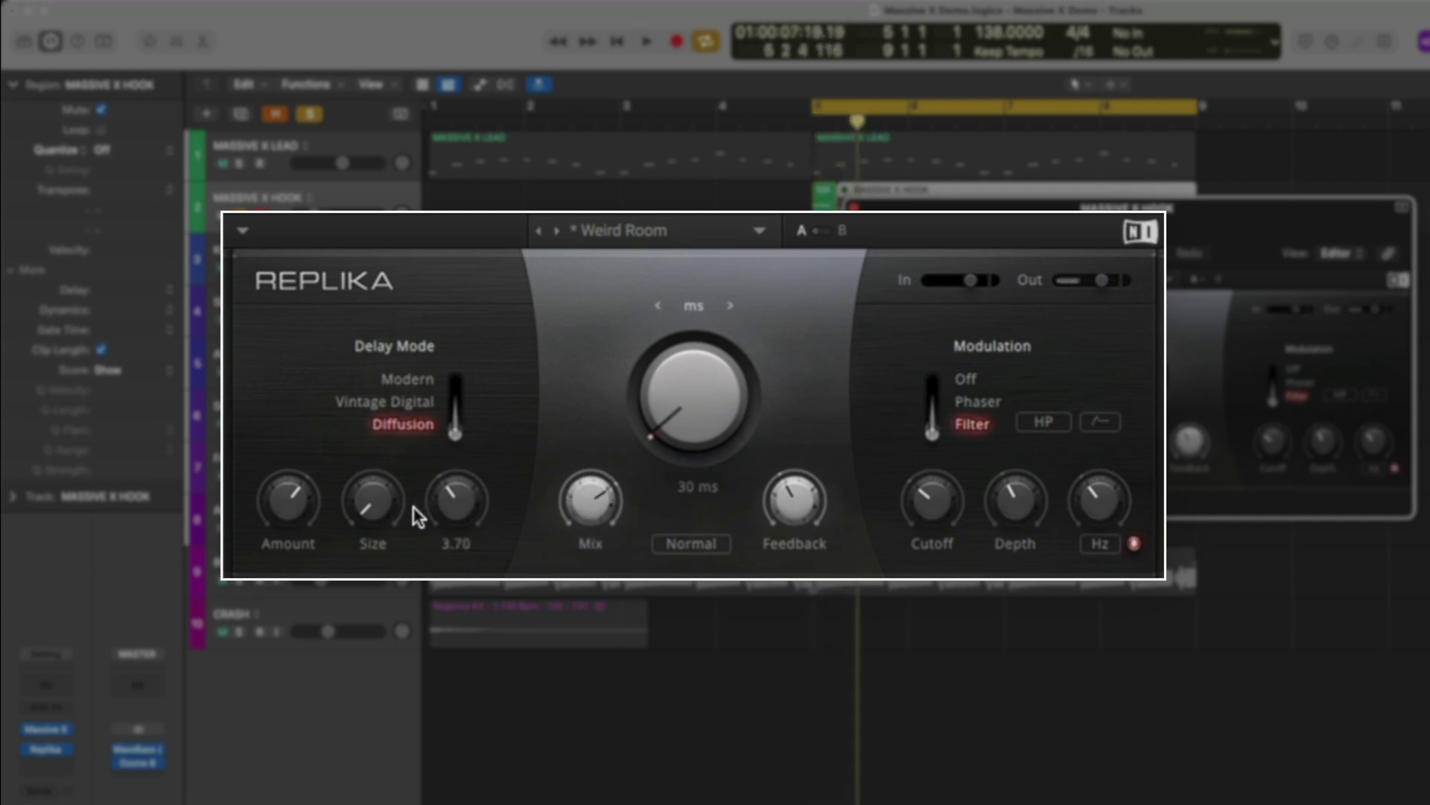
pyautogui.moveTo(374, 508); pyautogui.dragTo(374, 469)
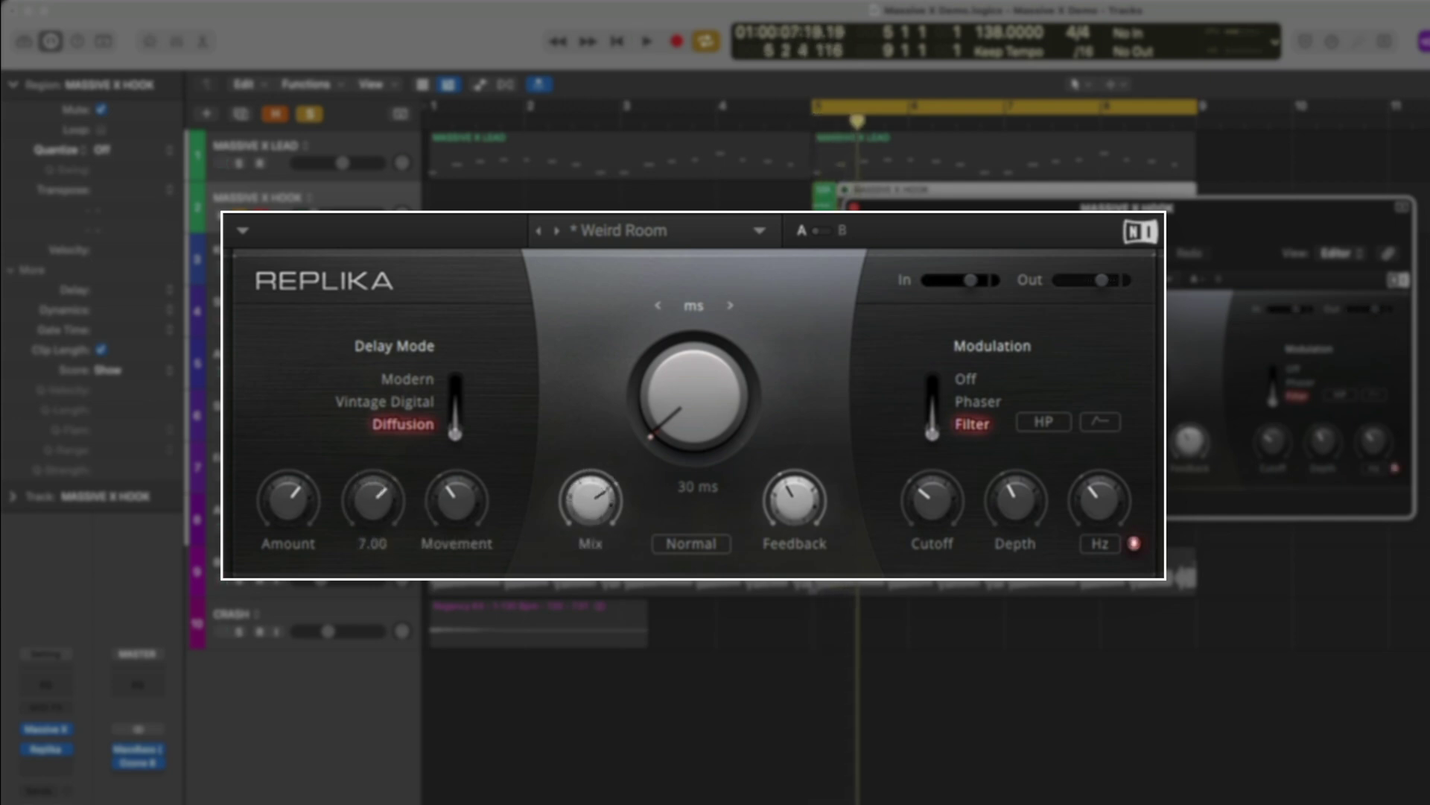
pyautogui.press('space')
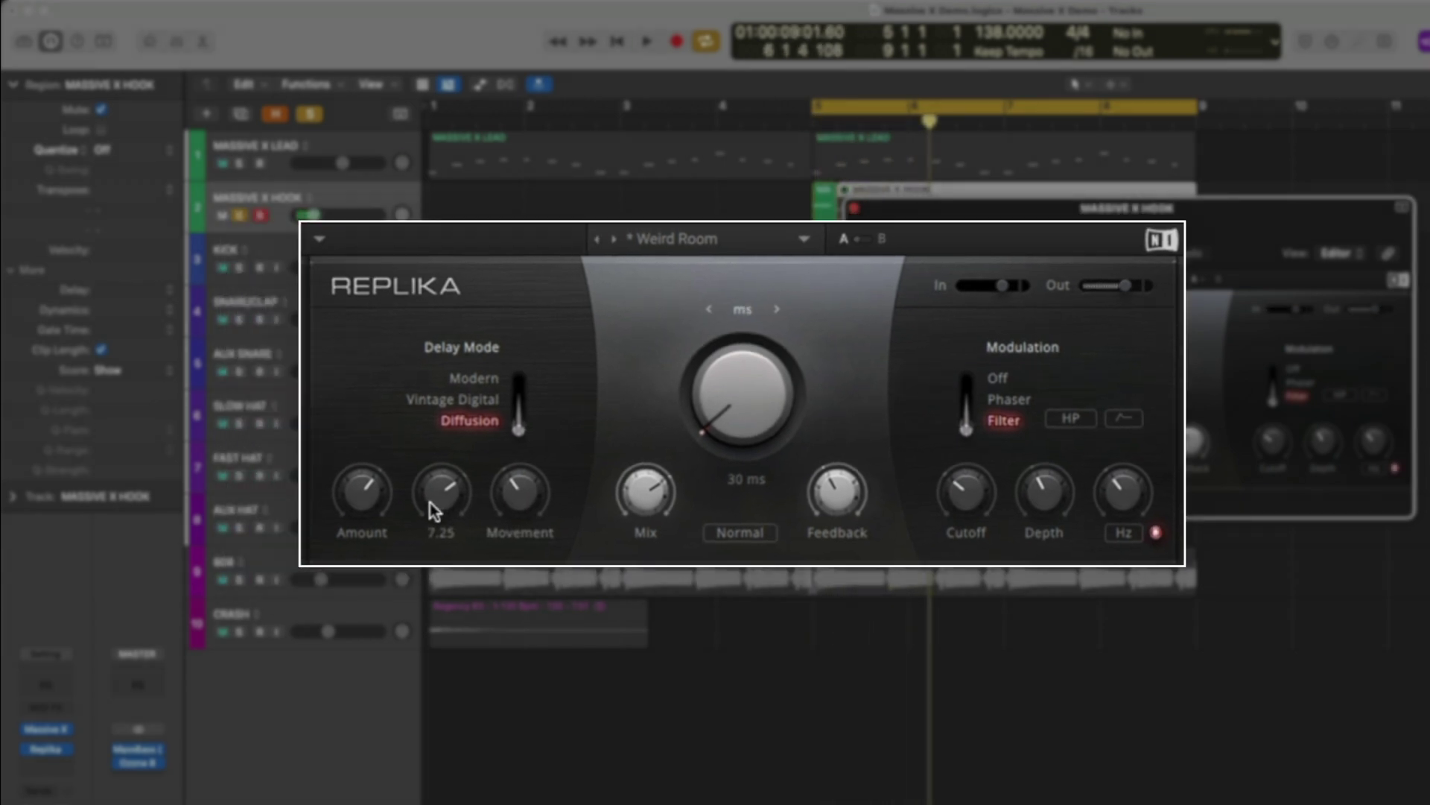
pyautogui.moveTo(374, 508); pyautogui.dragTo(374, 505)
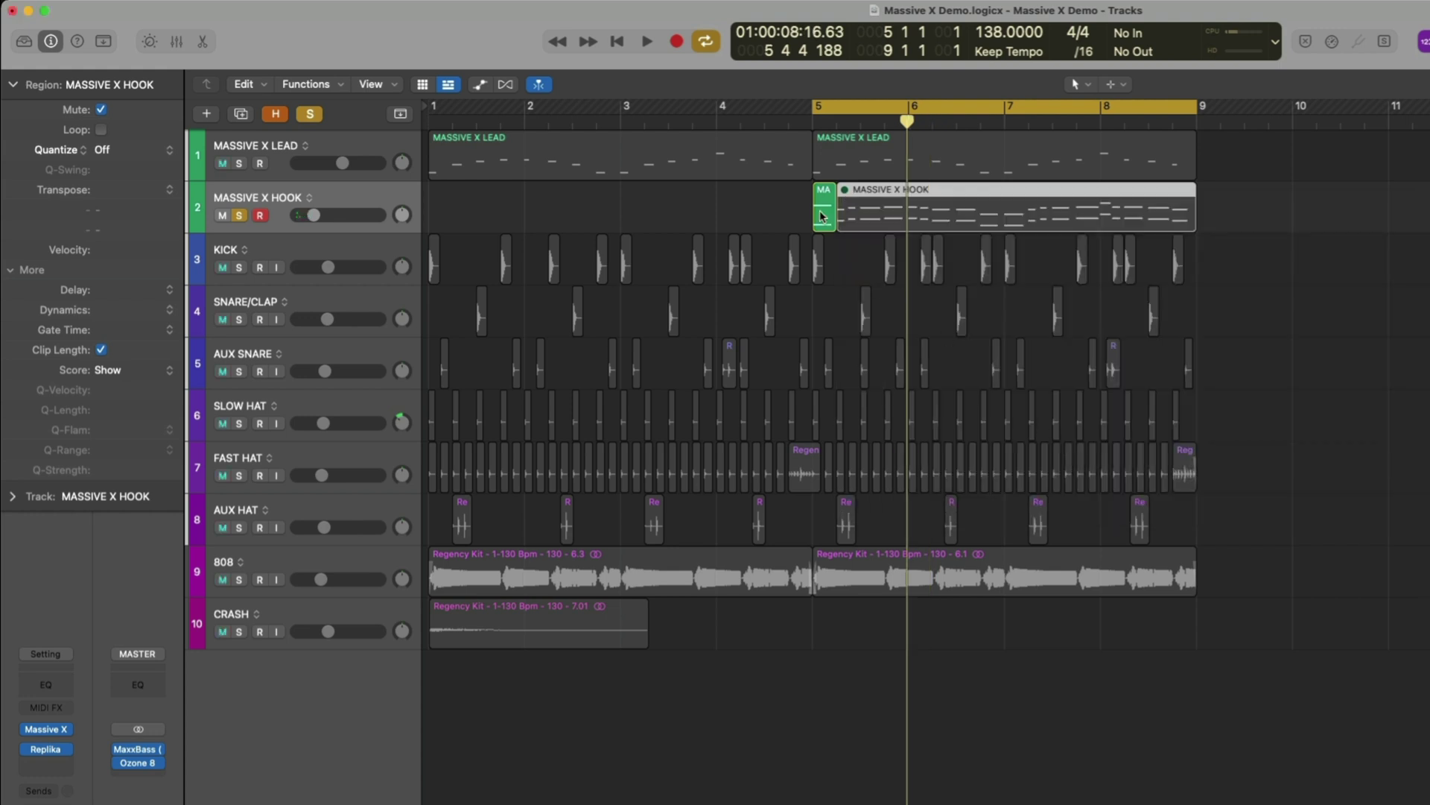
# Bounce the short hook piece in place to a new audio track named MASSIVE X HOOK REVERSE.
pyautogui.click(822, 217)
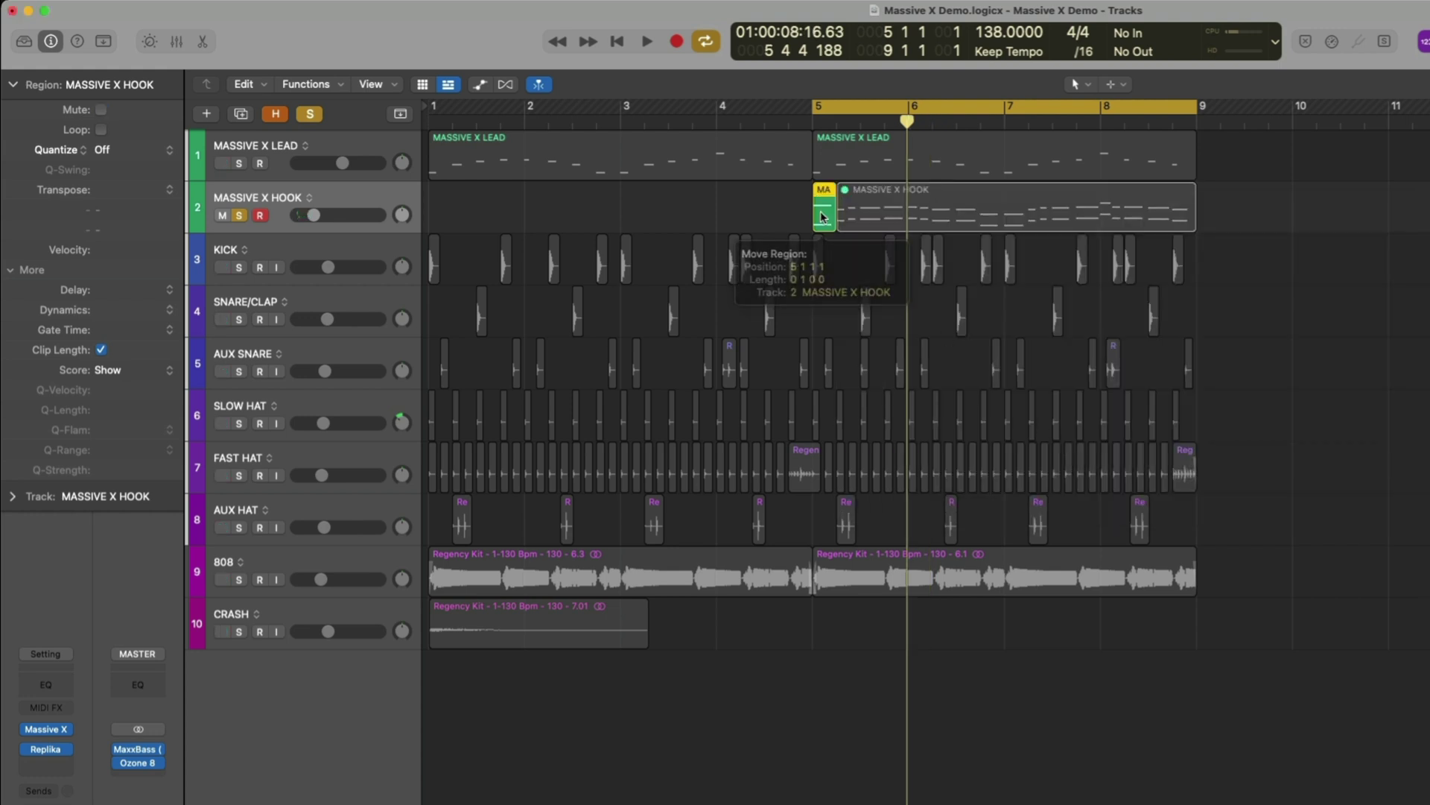
pyautogui.rightClick(822, 217)
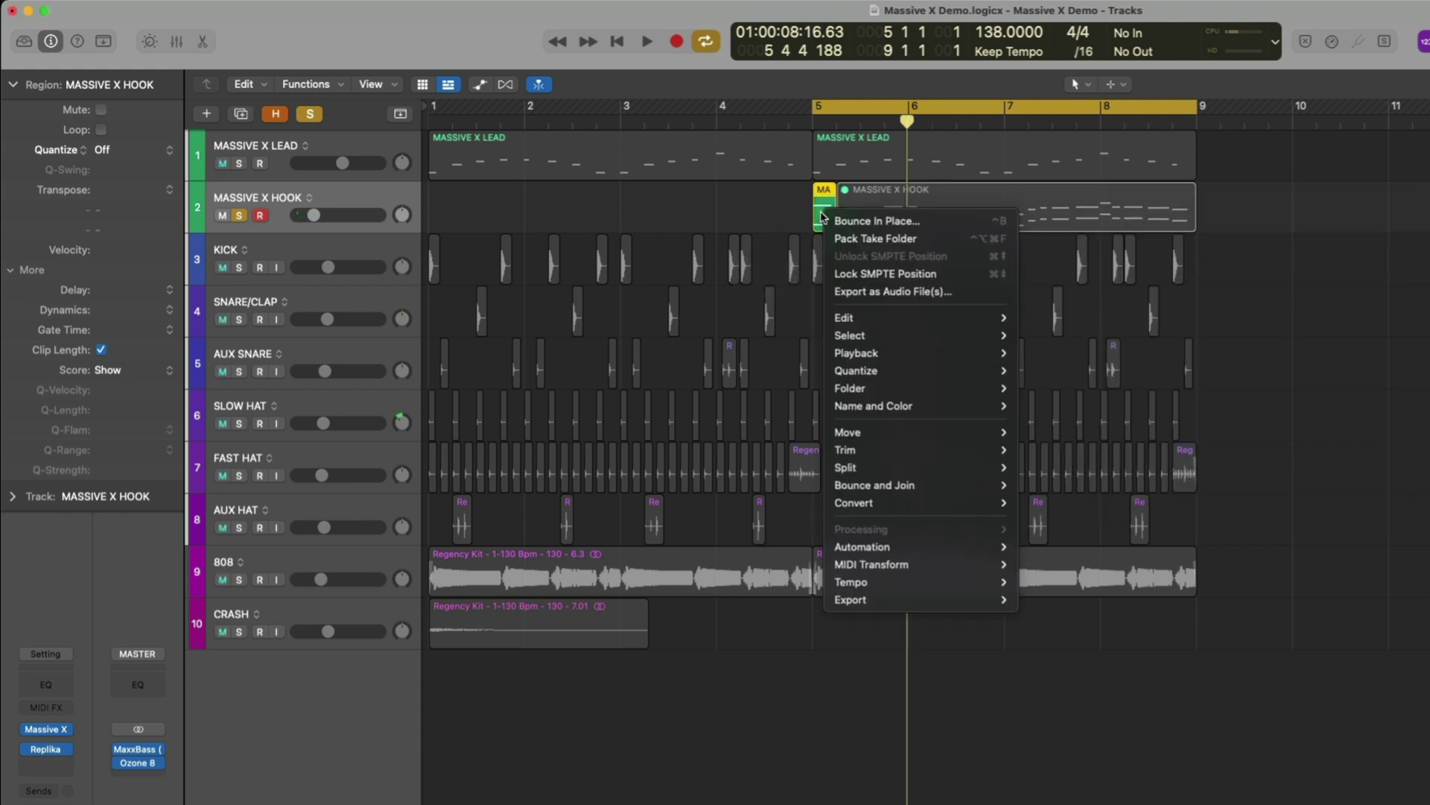
pyautogui.click(941, 224)
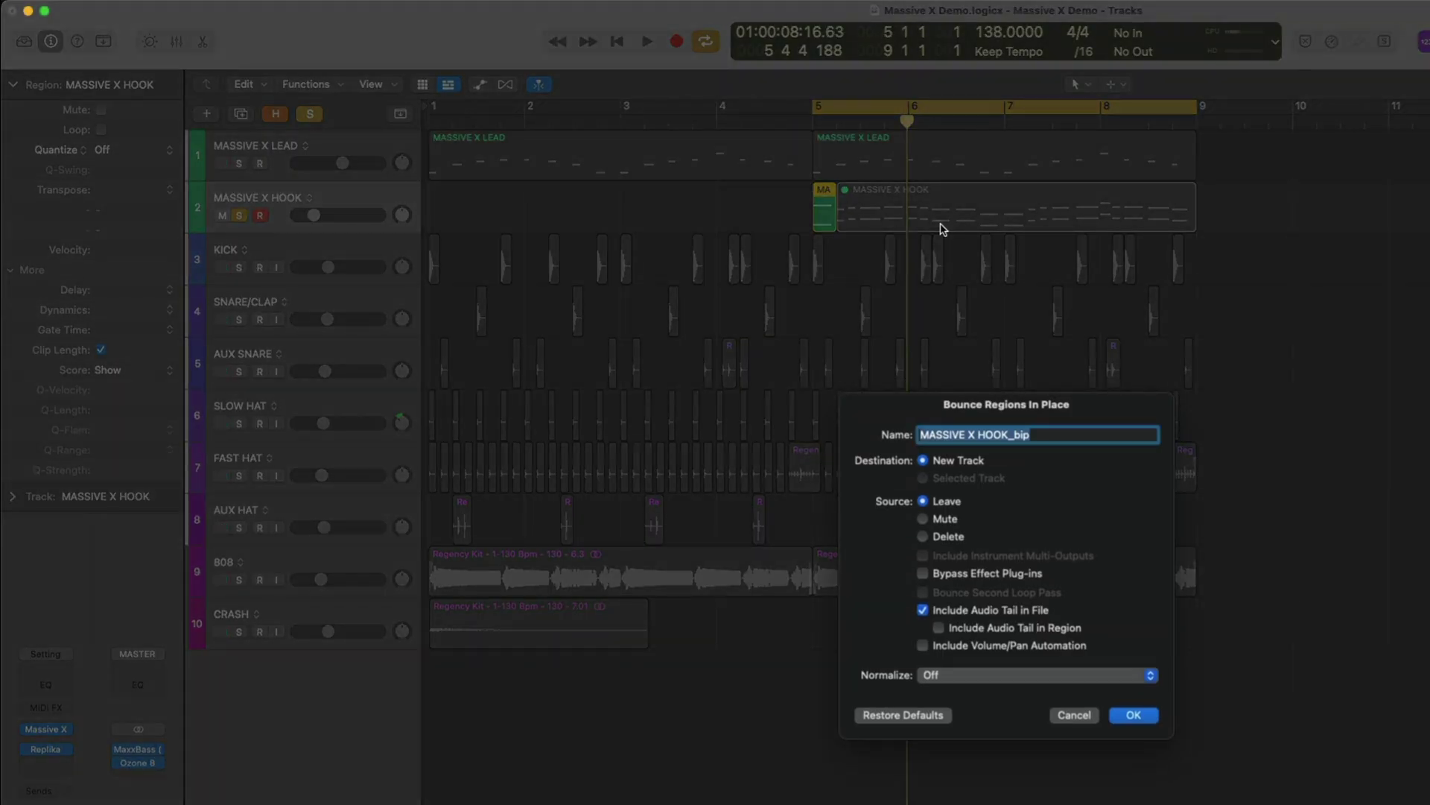
pyautogui.write('REVERSE')
pyautogui.press('Return')
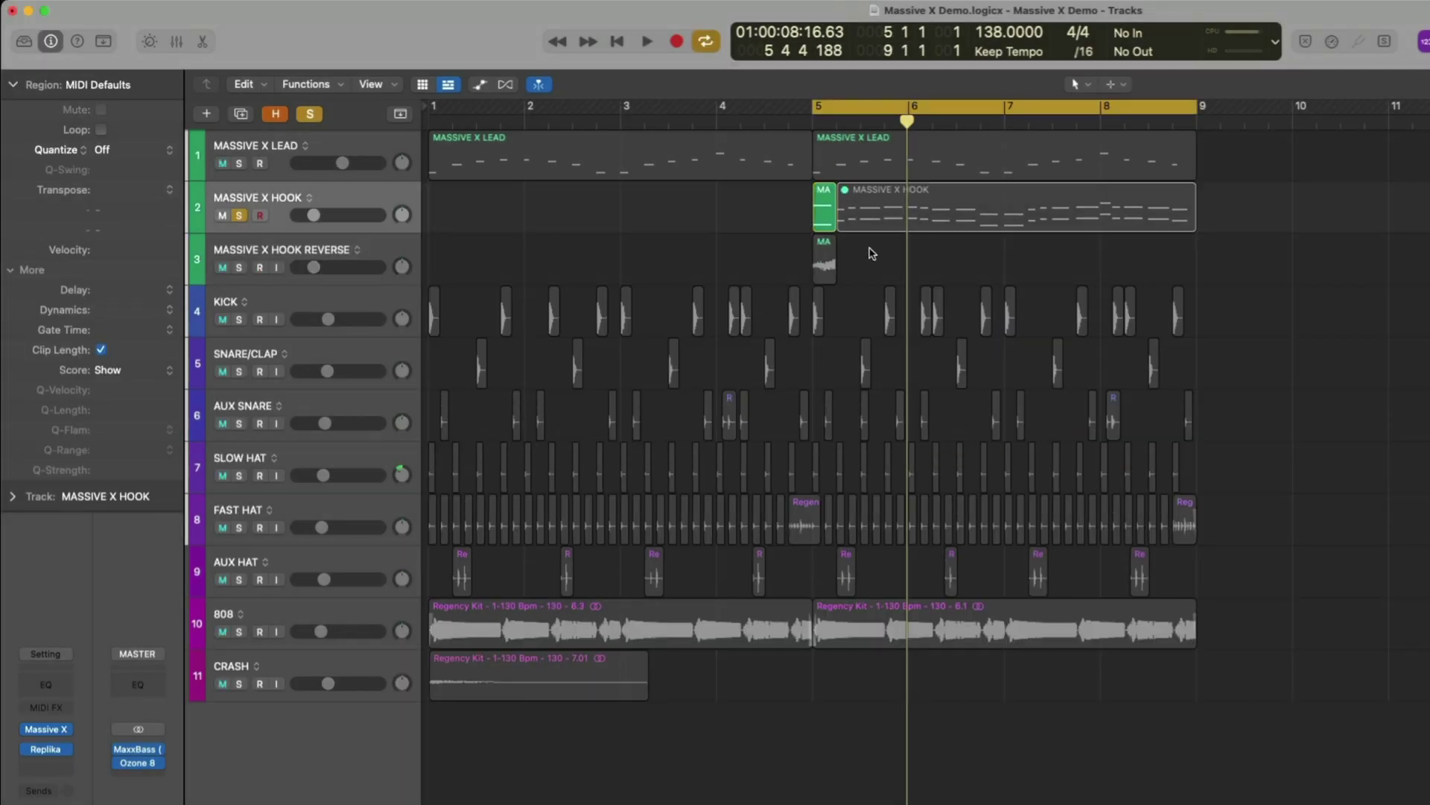
# Unmute the main hook region and select the bounced REVERSE region.
pyautogui.click(876, 226)
pyautogui.press('m')
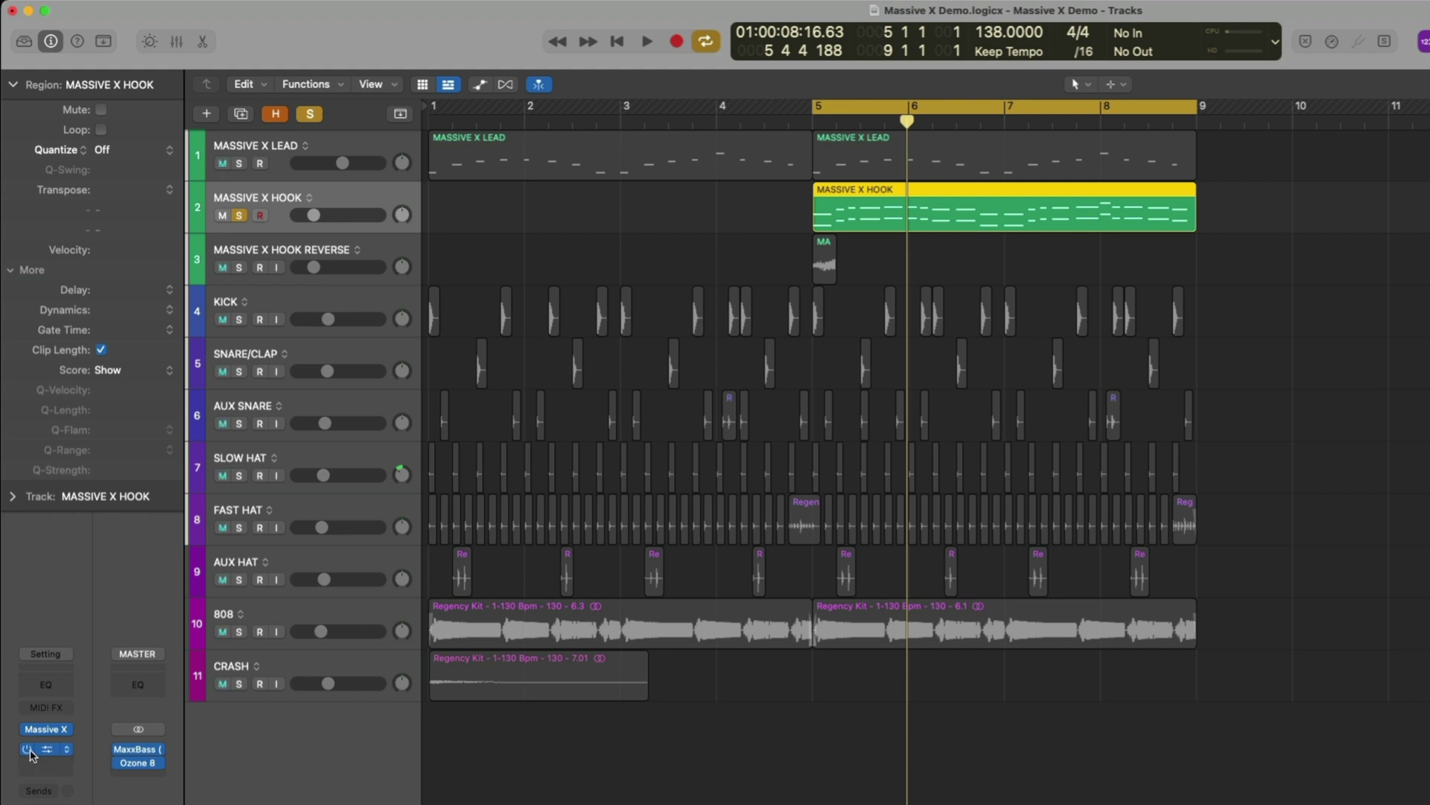
pyautogui.click(824, 265)
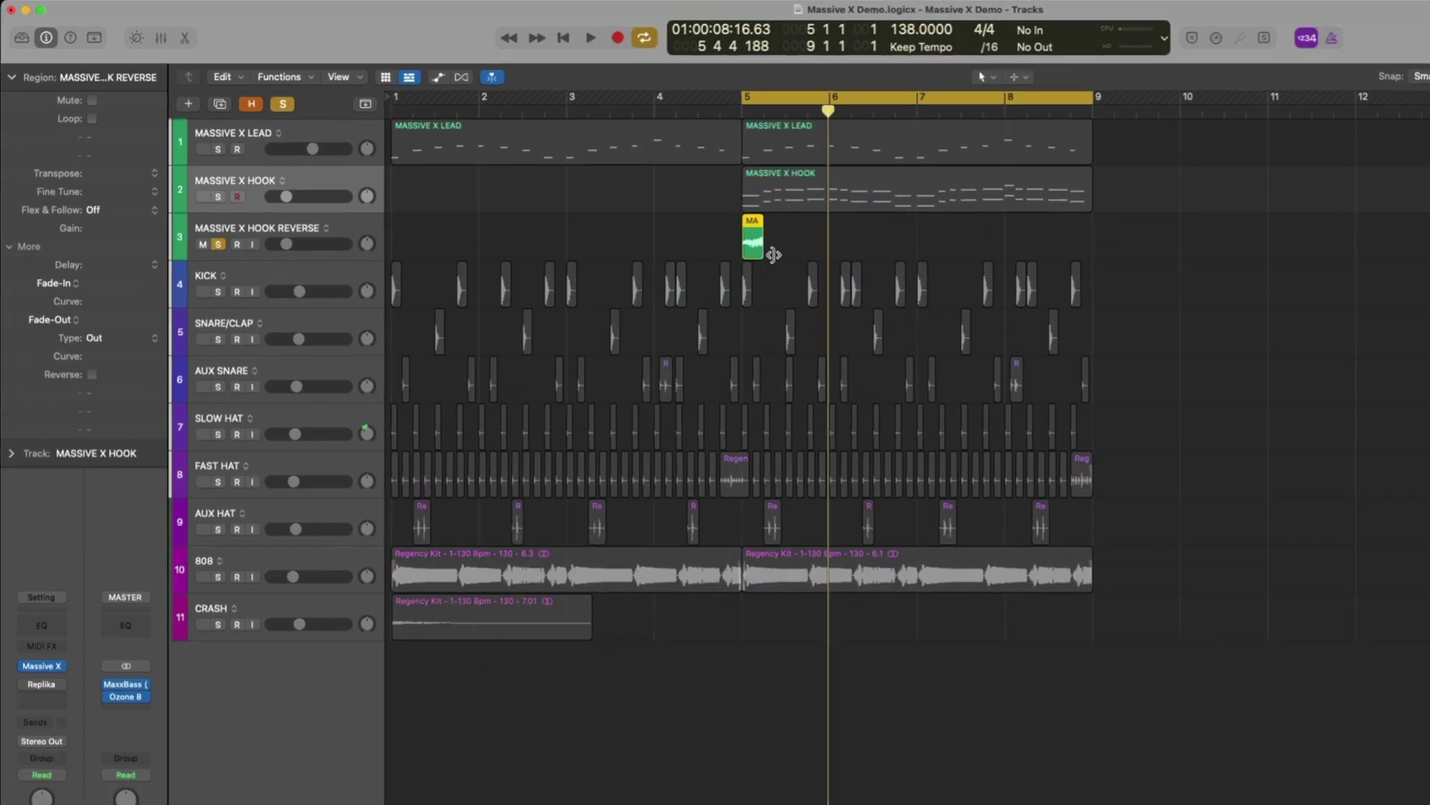
# Lengthen the bounced region to include its tail and reverse the audio.
pyautogui.moveTo(836, 272); pyautogui.dragTo(965, 277)
pyautogui.moveTo(770, 220); pyautogui.dragTo(785, 220)
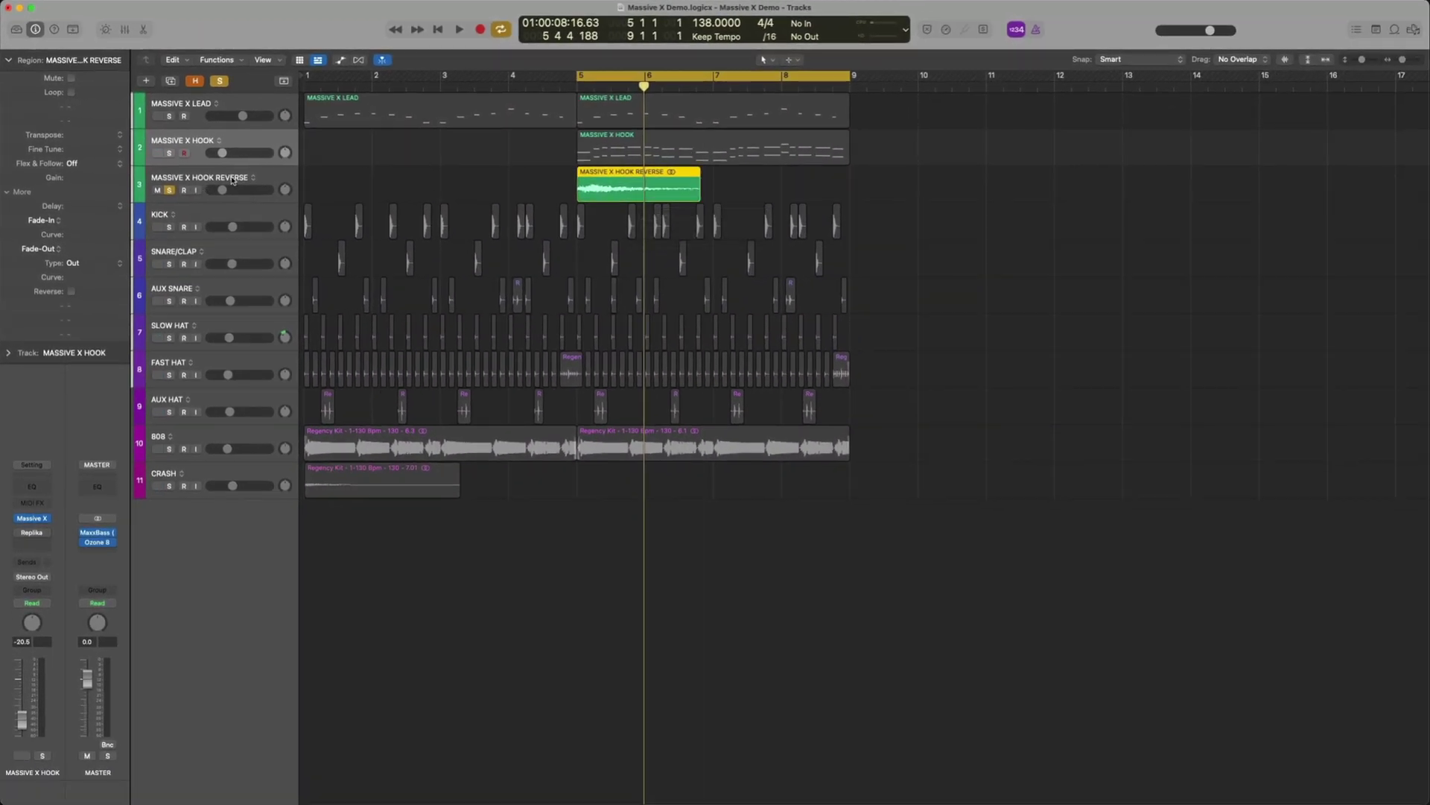
pyautogui.click(220, 183)
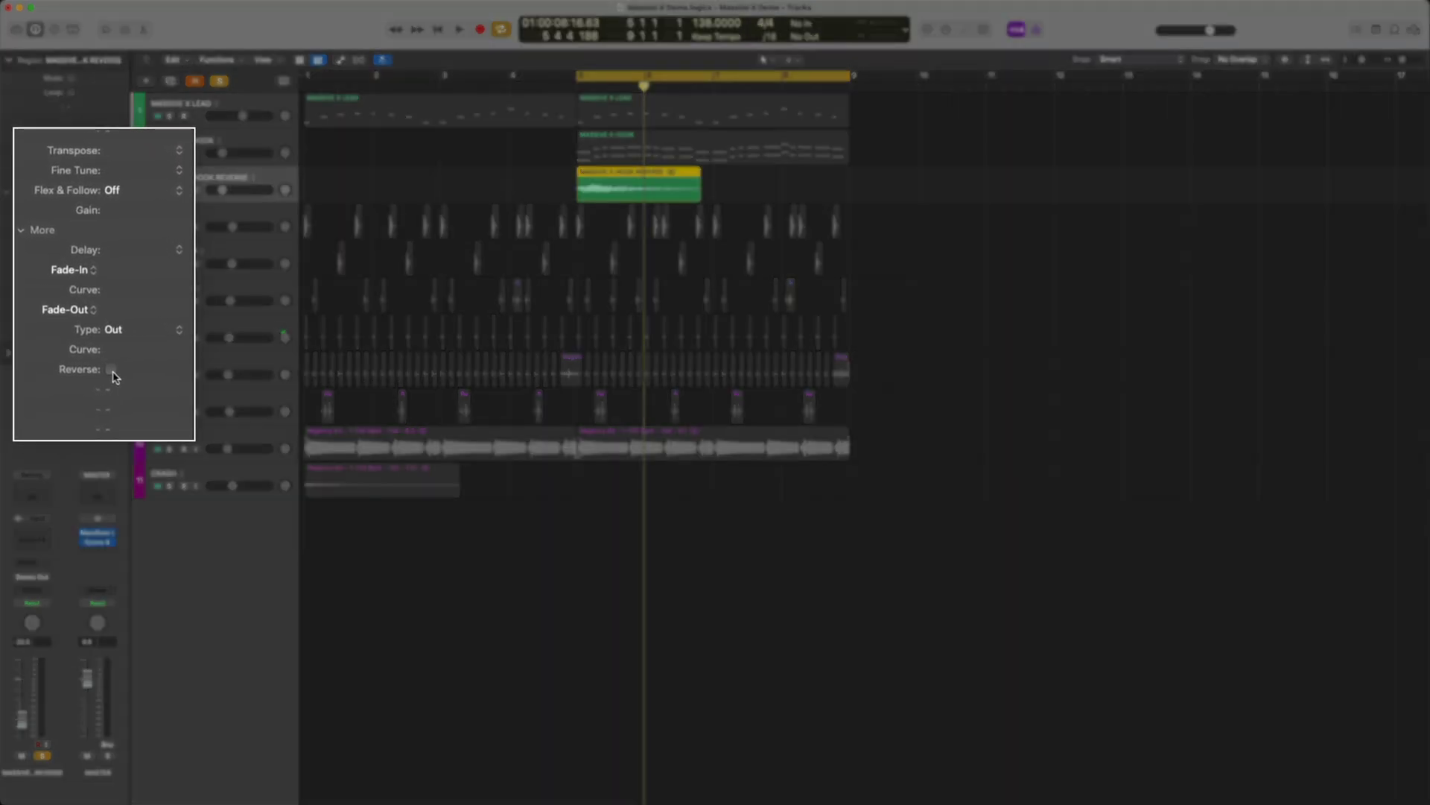
pyautogui.click(71, 291)
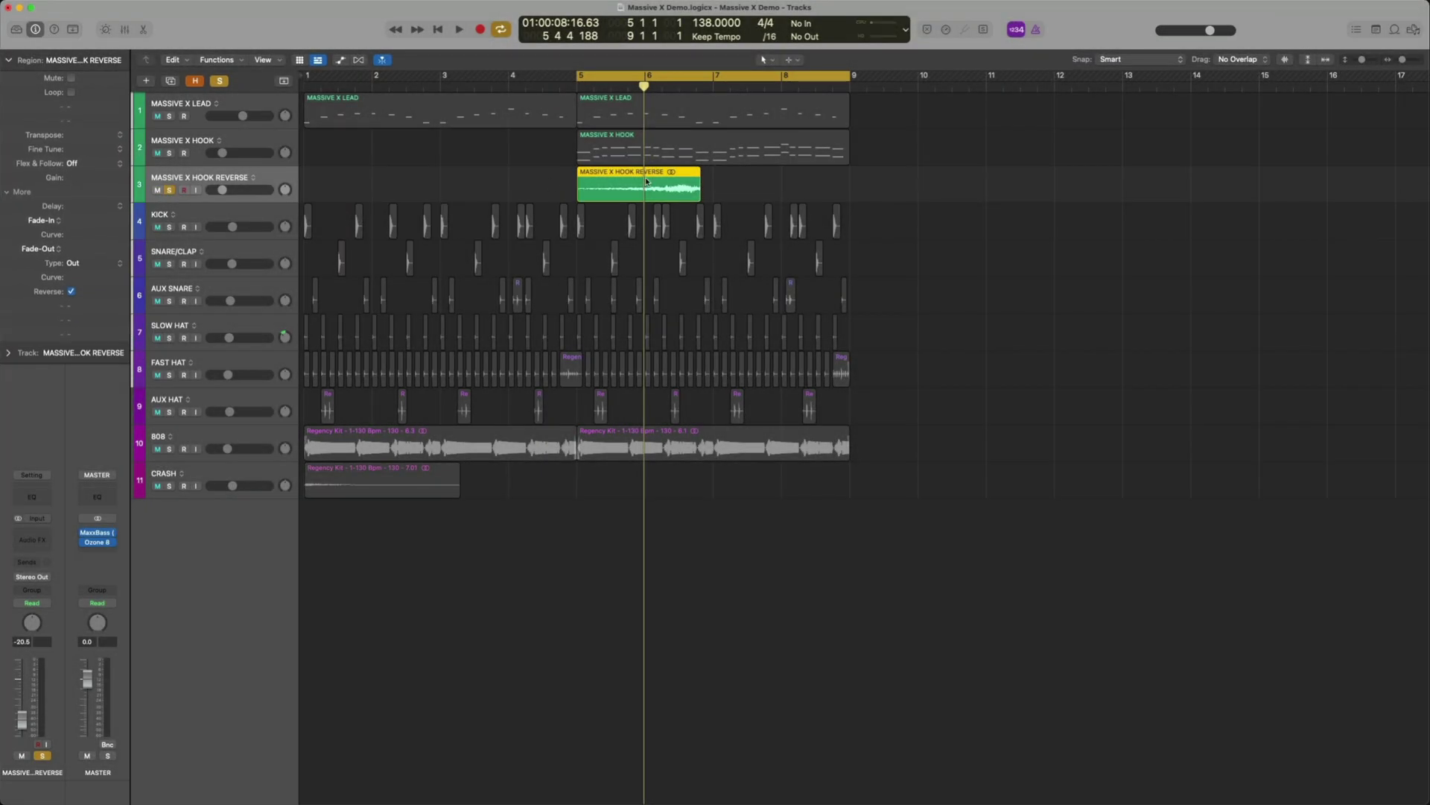
# Move the reversed region to start at bar 4 leading into bar 5, then solo and play it.
pyautogui.moveTo(669, 194); pyautogui.dragTo(561, 196)
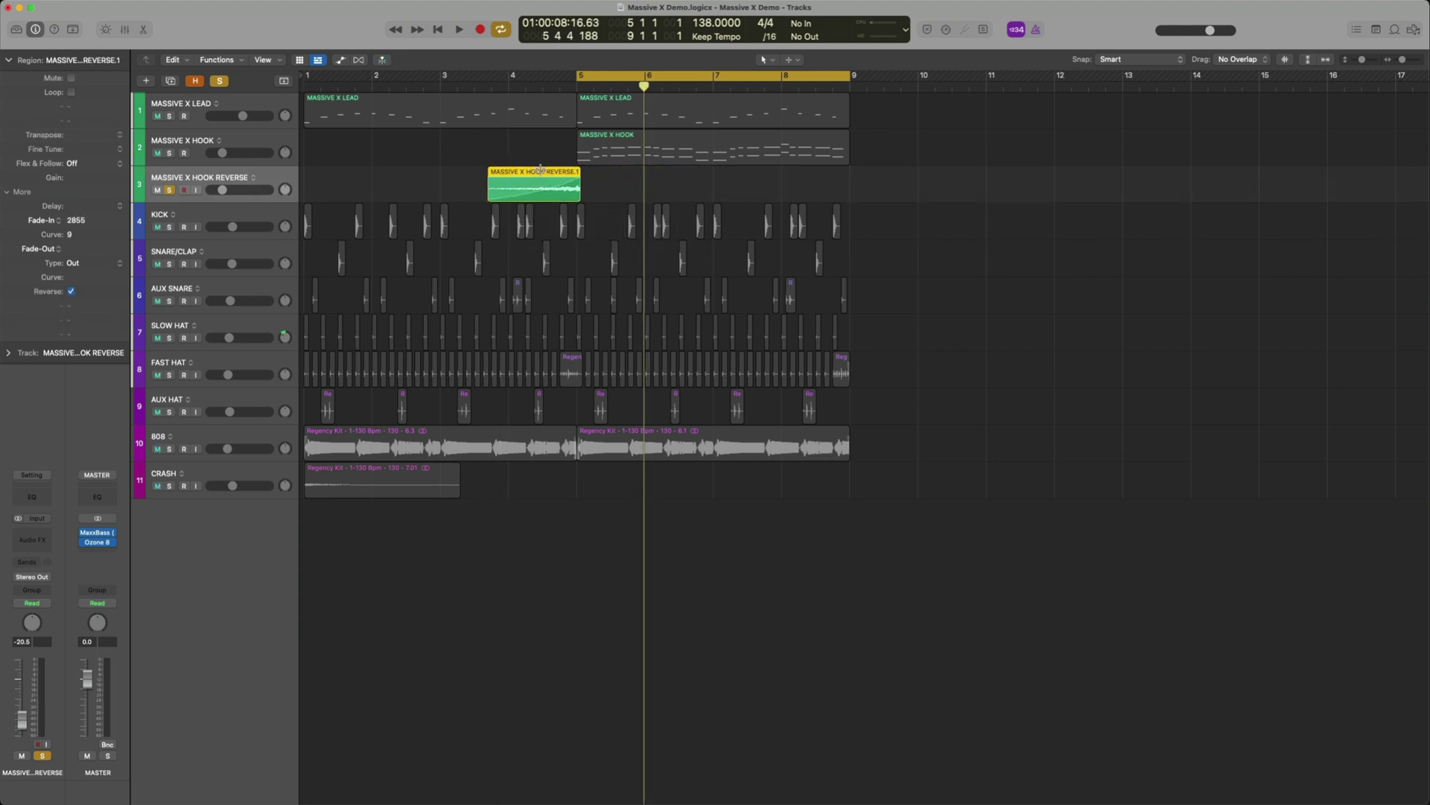
pyautogui.moveTo(489, 196); pyautogui.dragTo(509, 195)
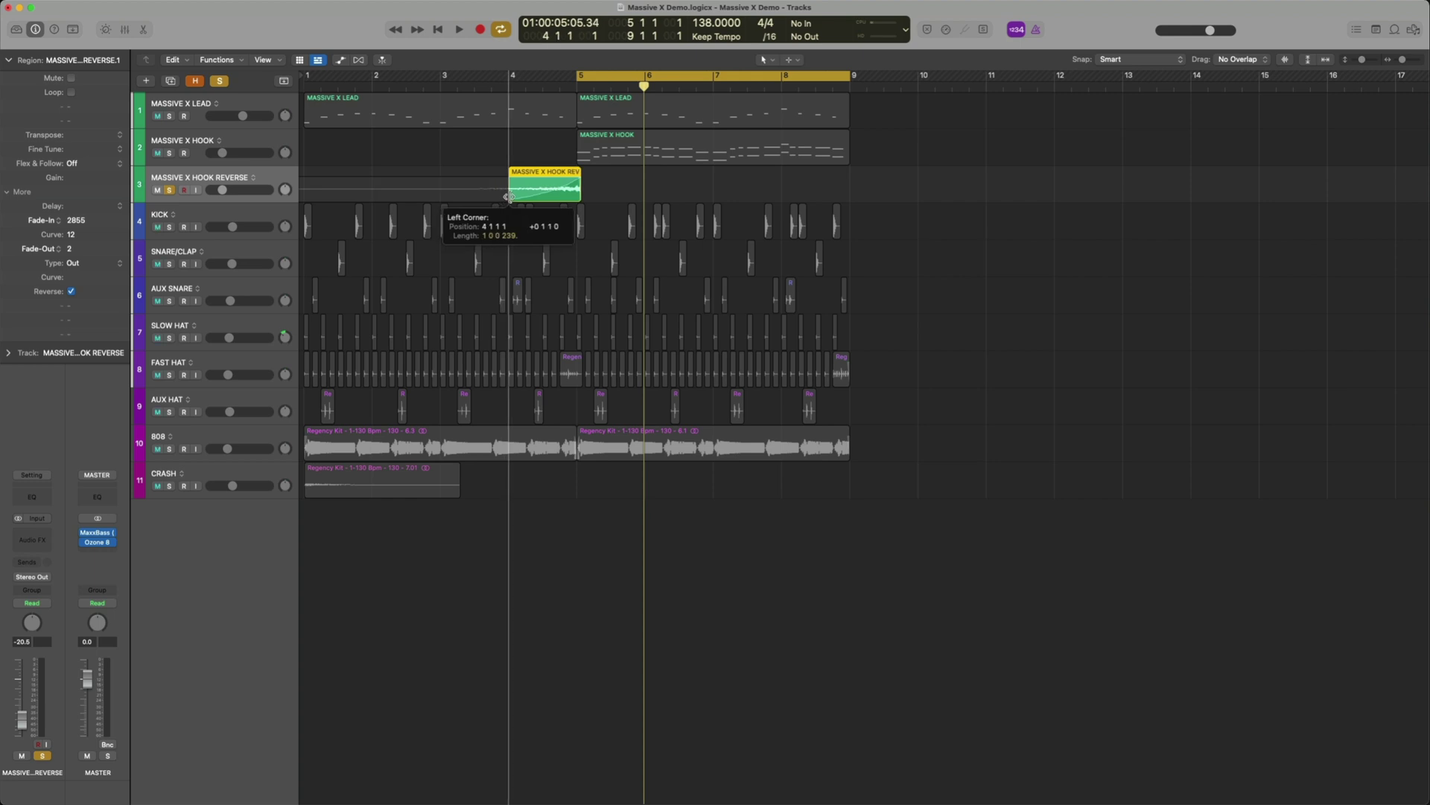
pyautogui.click(320, 165)
pyautogui.click(169, 153)
pyautogui.press('space')
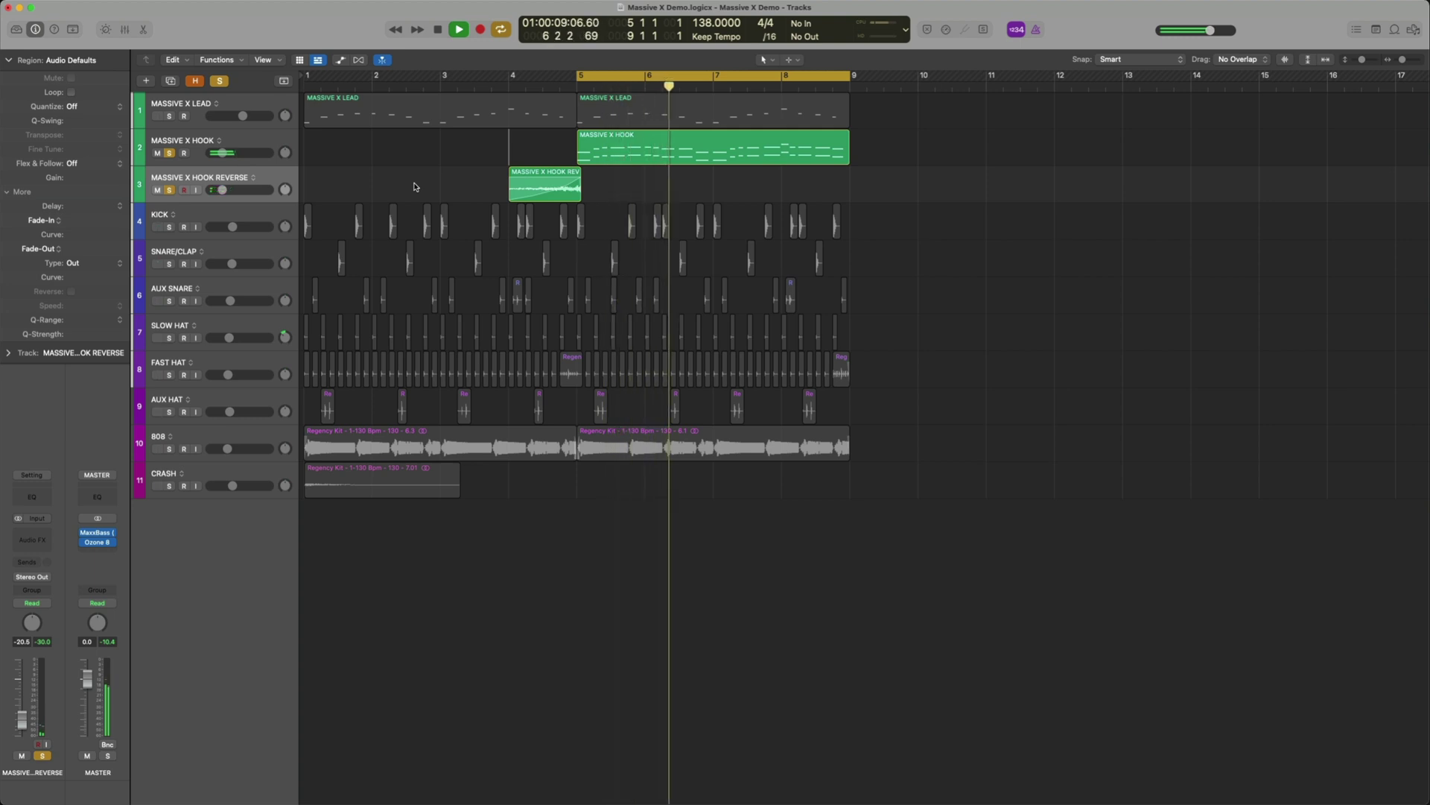
# Clear the solo and return the playhead to the start of the project.
pyautogui.keyDown('alt'); pyautogui.click(169, 154); pyautogui.keyUp('alt')
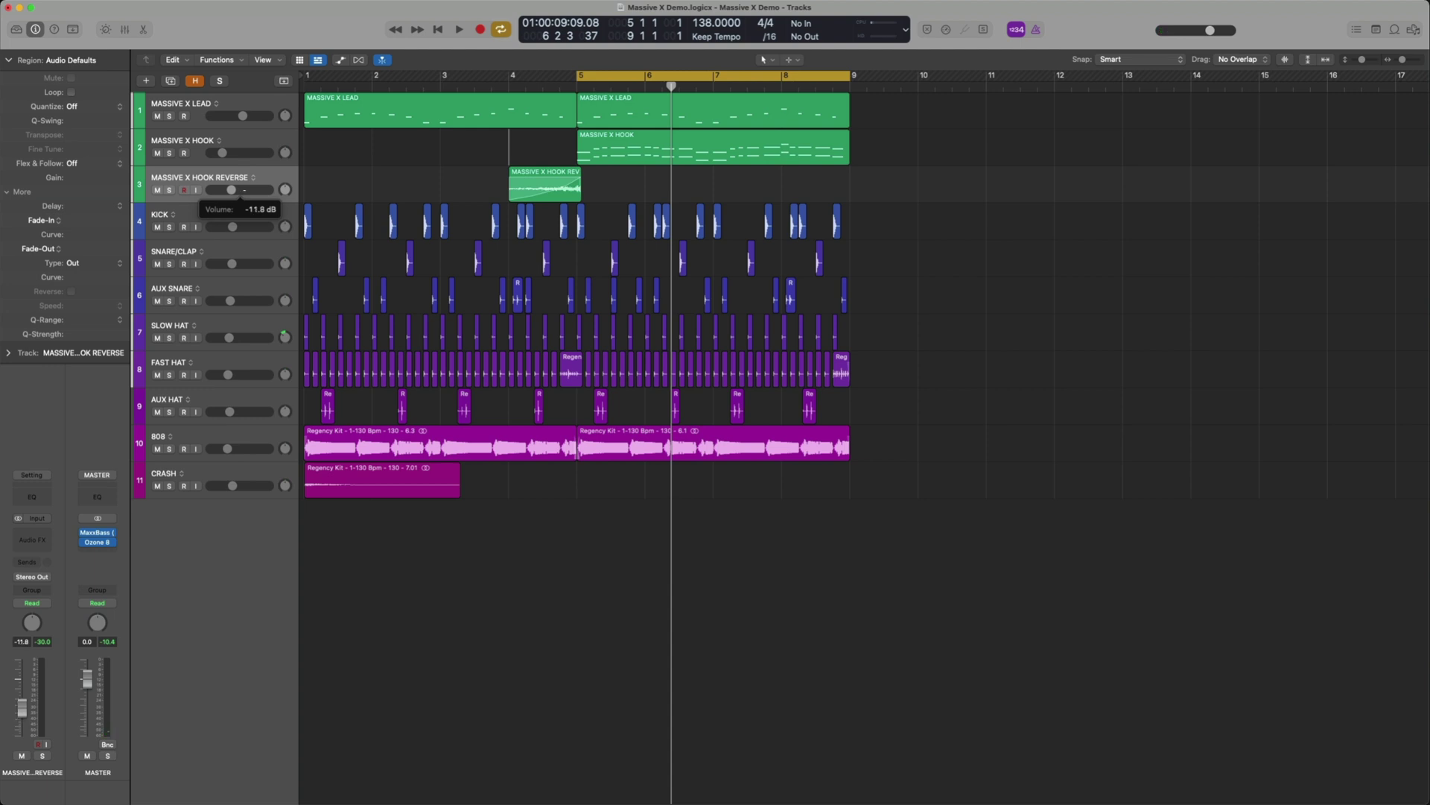
pyautogui.press('Return')
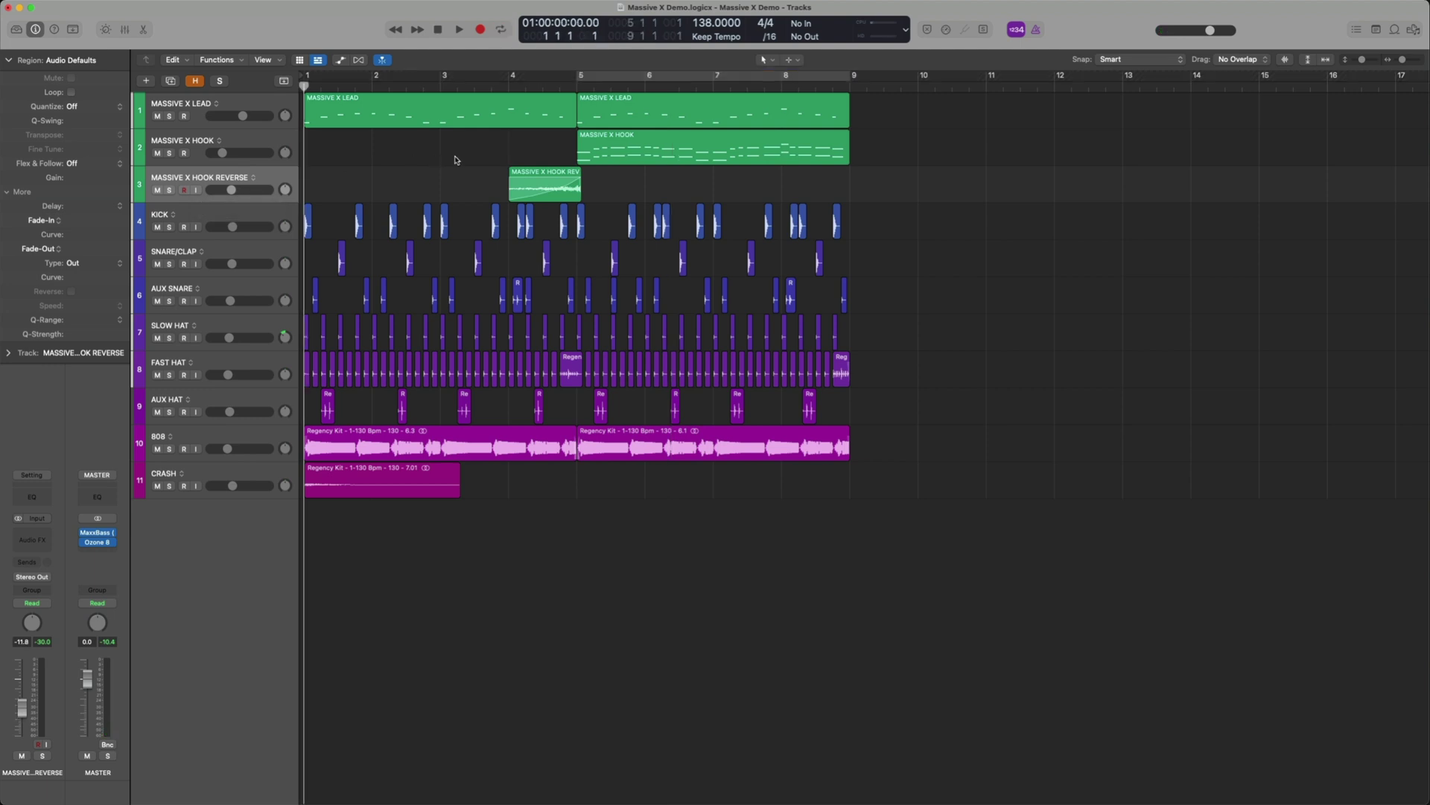